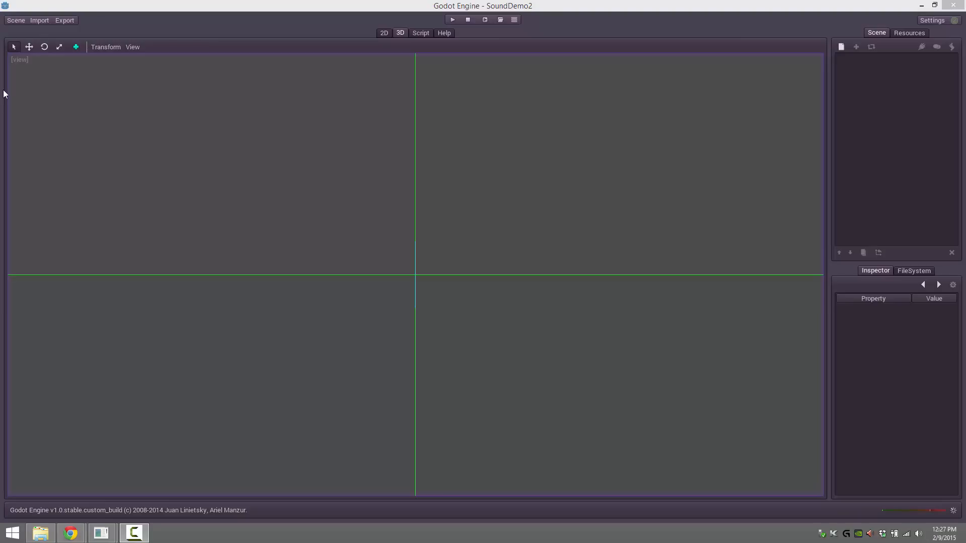
# Step: Switch the editor to the 2D workspace
pyautogui.click(384, 33)
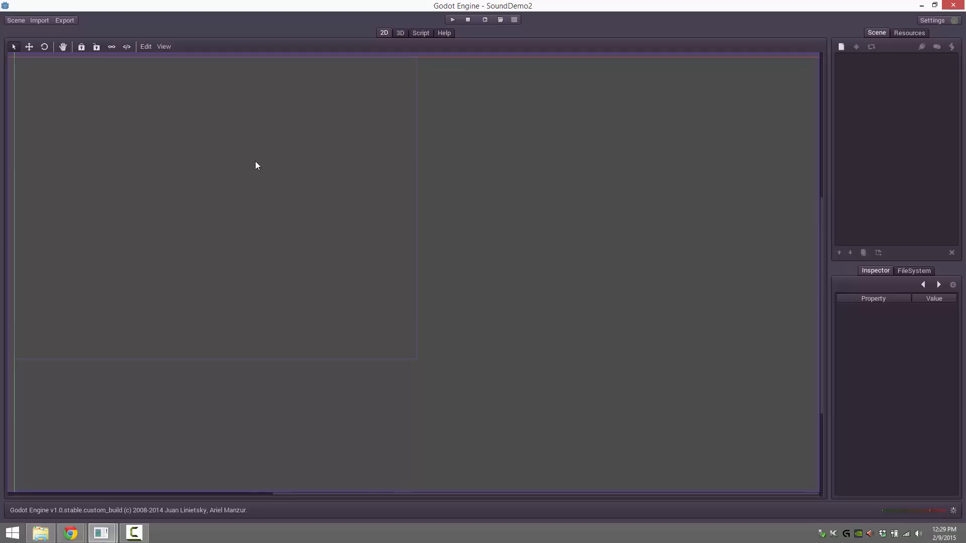
# Step: Open Audacity to view its empty main window, dismissing the welcome message, and close it again
pyautogui.press('super')
pyautogui.write('audacity')
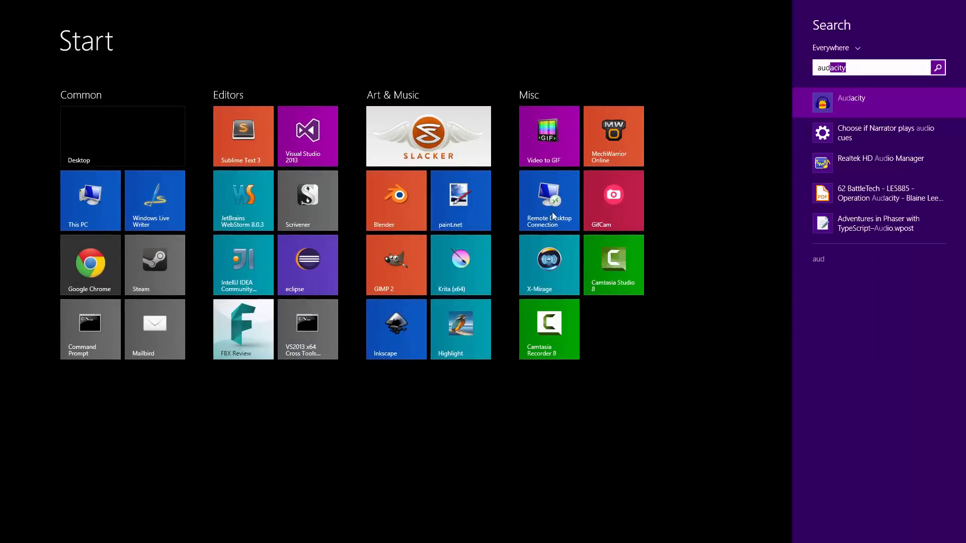
pyautogui.press('Return')
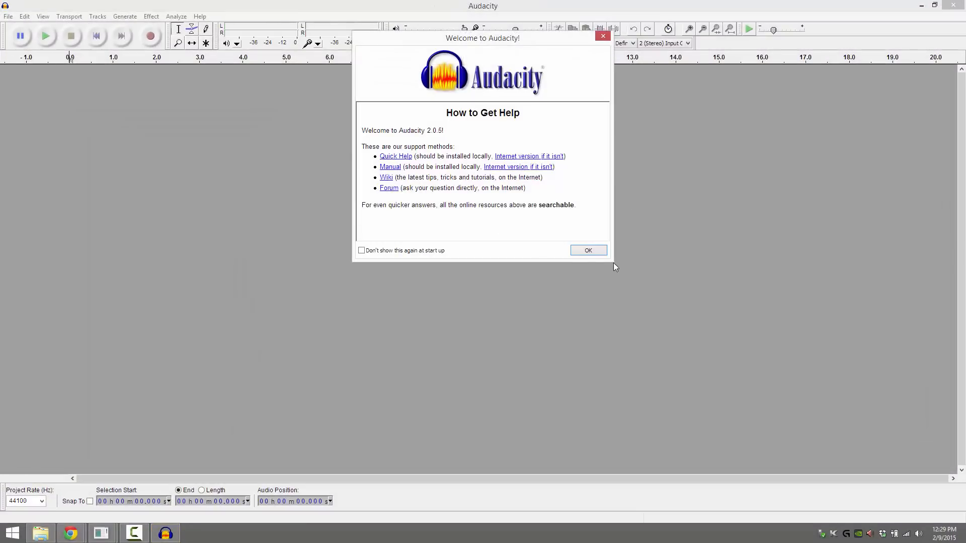
pyautogui.click(587, 252)
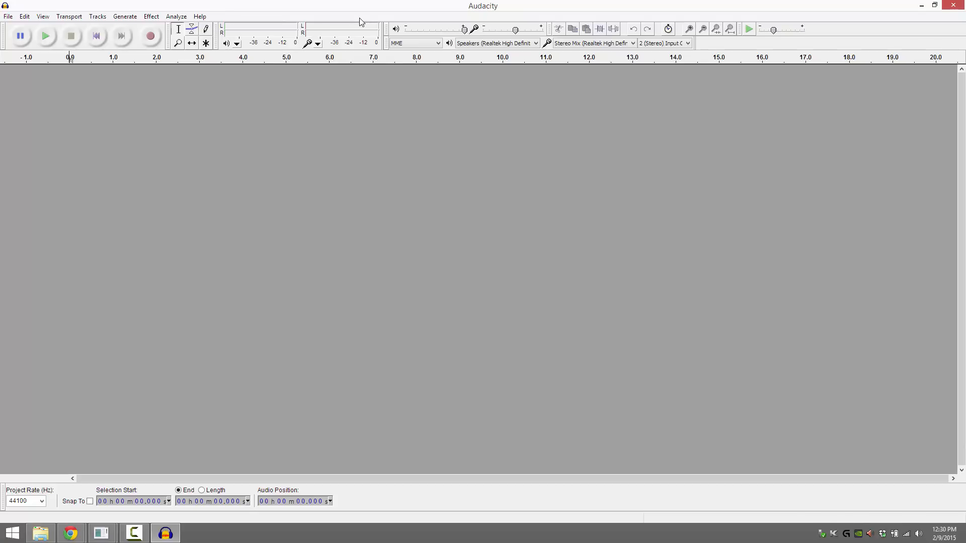
pyautogui.click(953, 5)
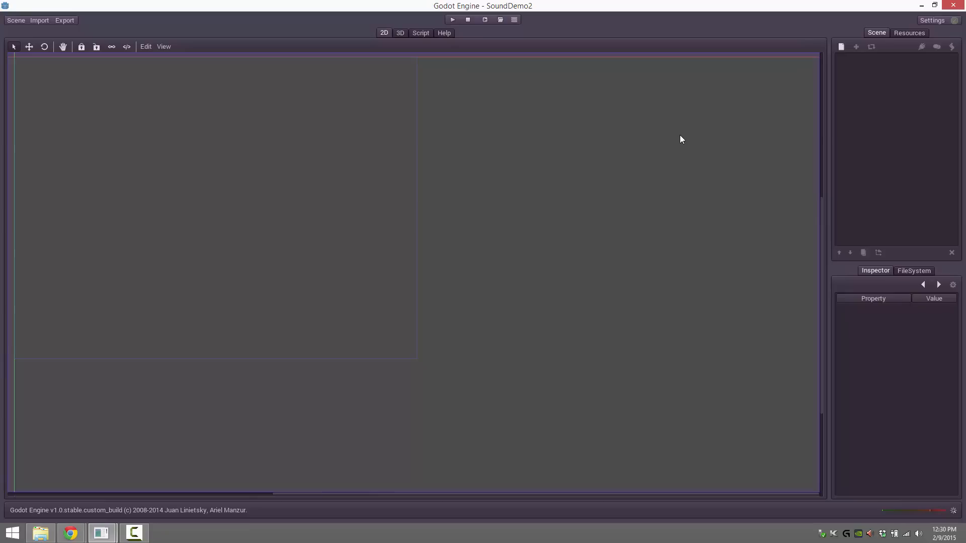
# Step: Switch to the Freesound website in Chrome and search for "ogg song"
pyautogui.click(75, 537)
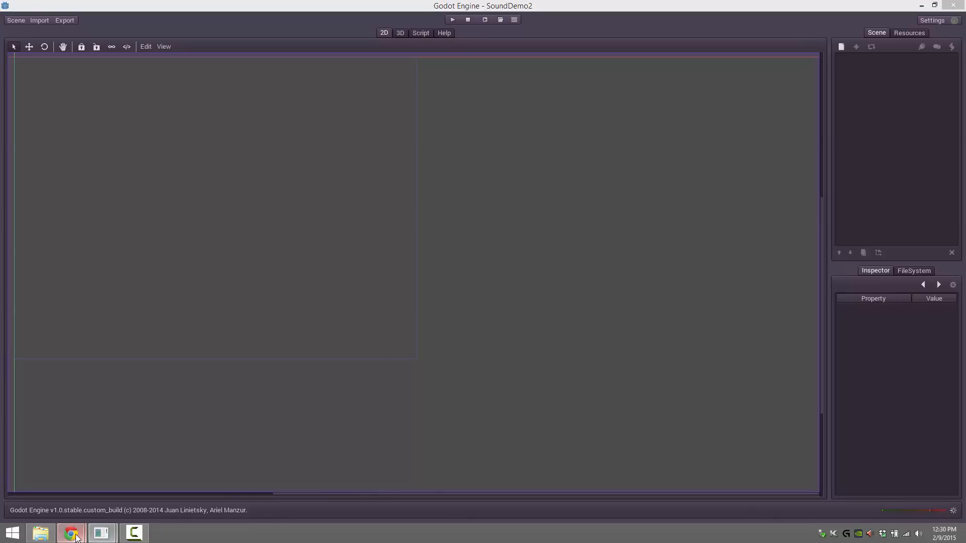
pyautogui.click(65, 483)
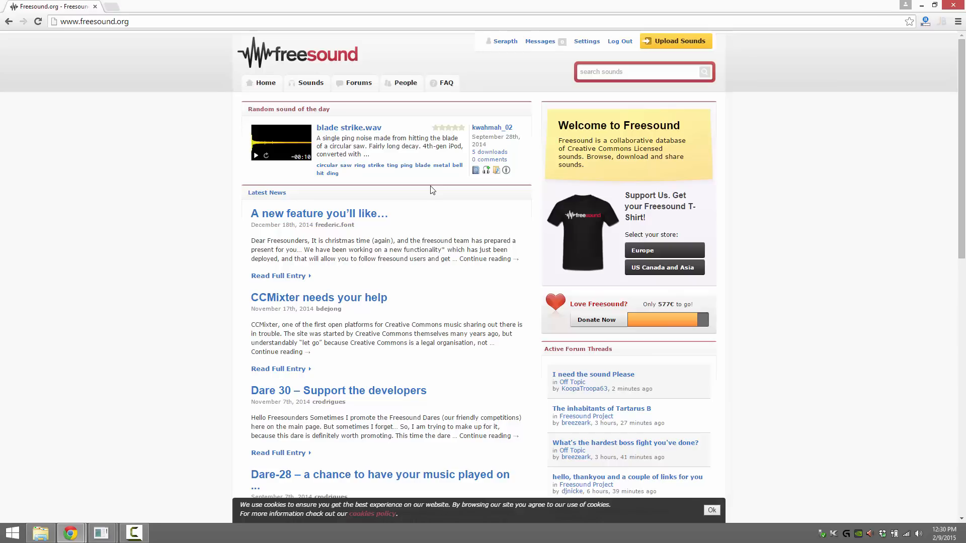
pyautogui.click(620, 73)
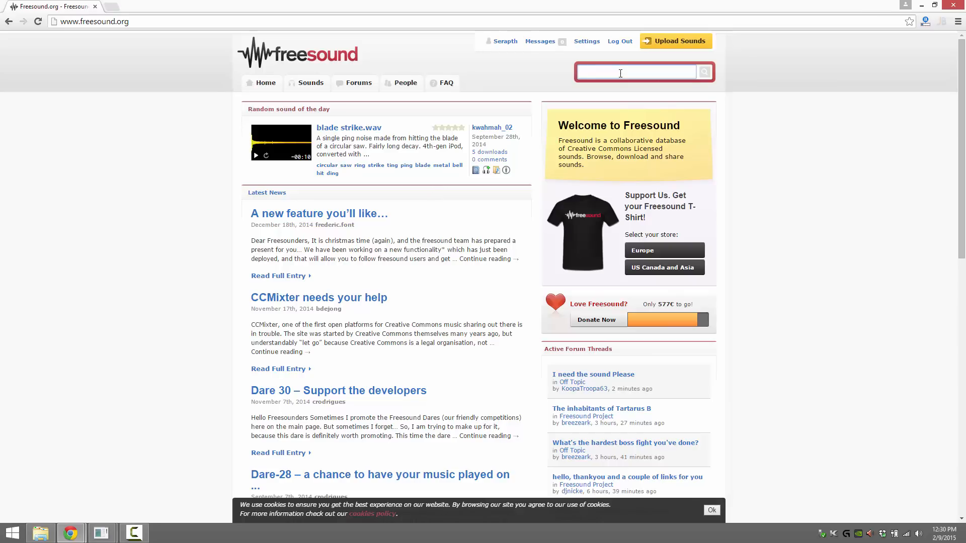
pyautogui.write('ogg song')
pyautogui.press('Return')
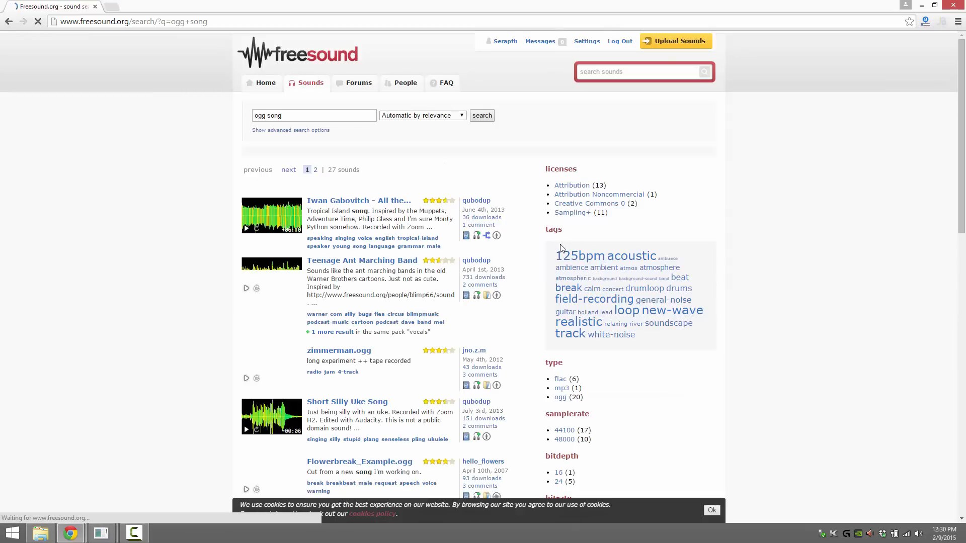
# Step: Preview the first search result and TIG_New Wave_125 xylo.ogg, and go to the second page of results
pyautogui.click(247, 232)
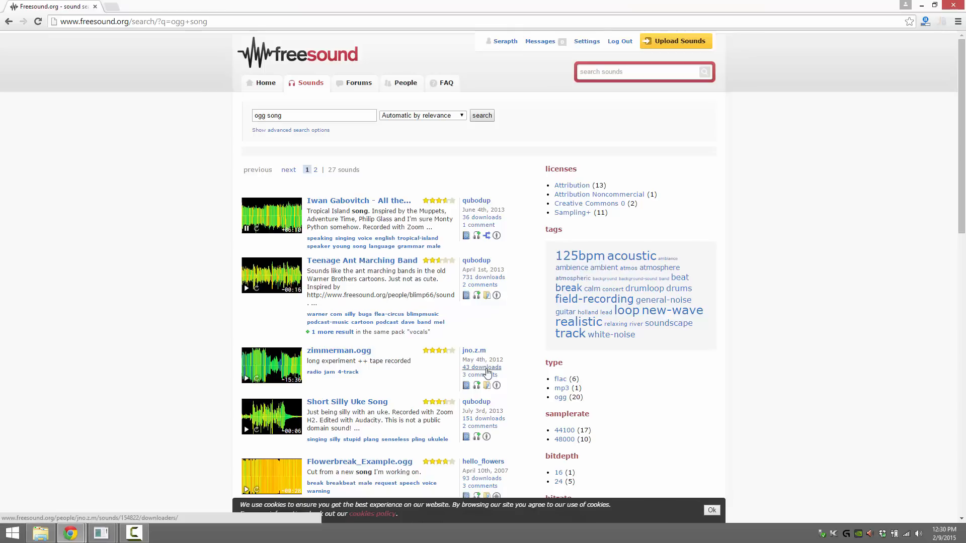
pyautogui.click(249, 232)
pyautogui.scroll(-2, 311, 322)
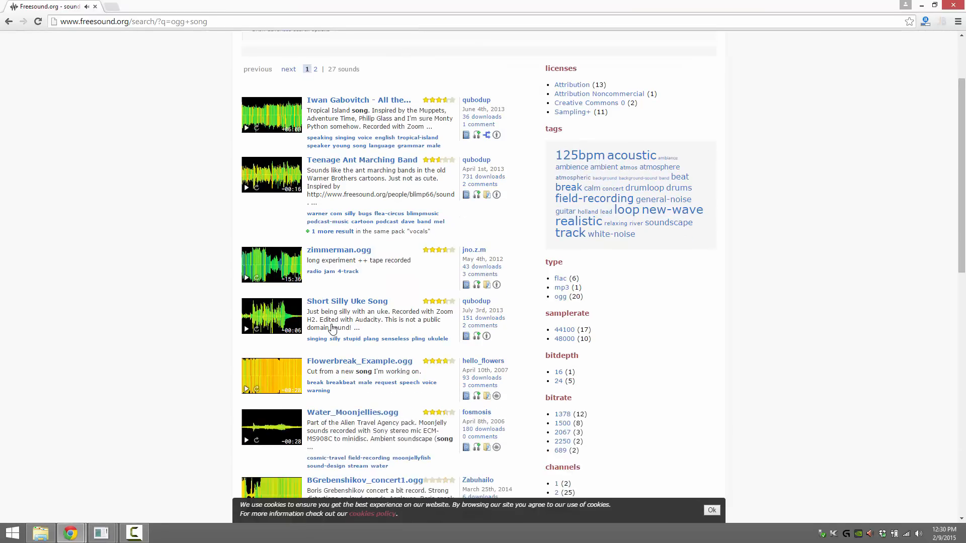
pyautogui.scroll(-6, 332, 327)
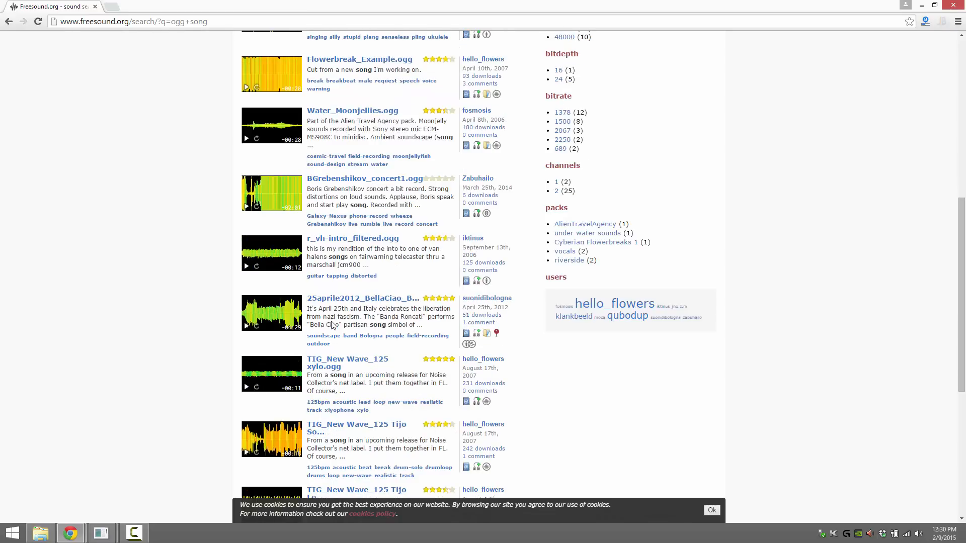
pyautogui.click(246, 388)
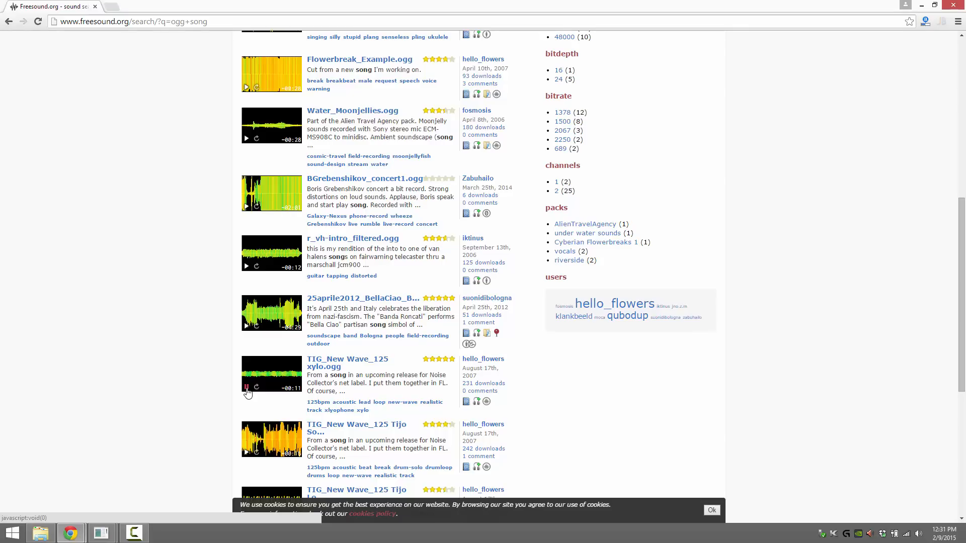
pyautogui.scroll(-6, 332, 382)
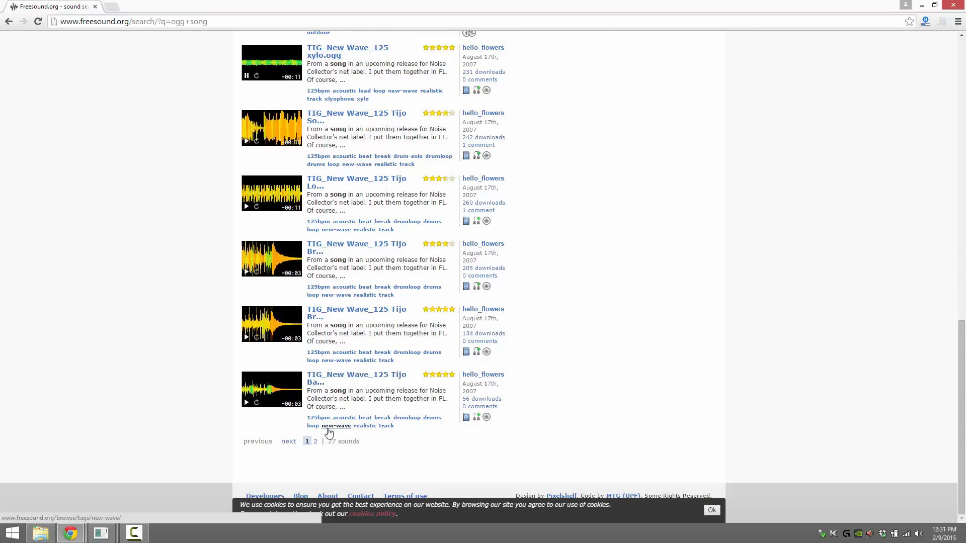
pyautogui.click(317, 444)
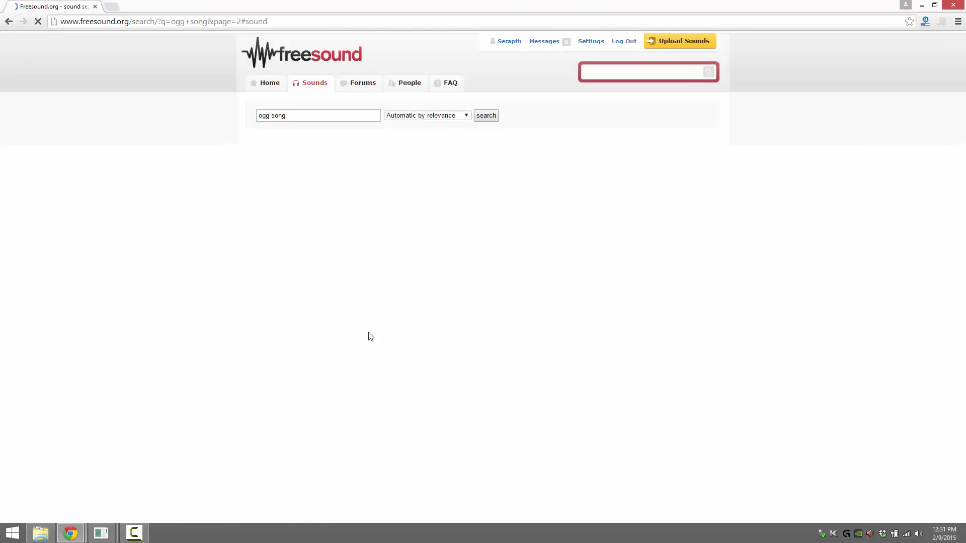
pyautogui.rightClick(343, 200)
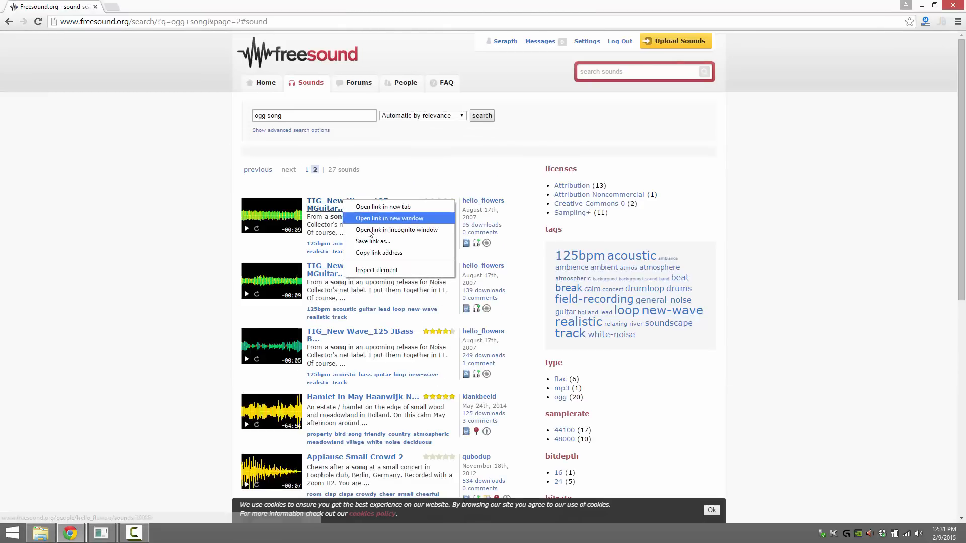
pyautogui.click(371, 242)
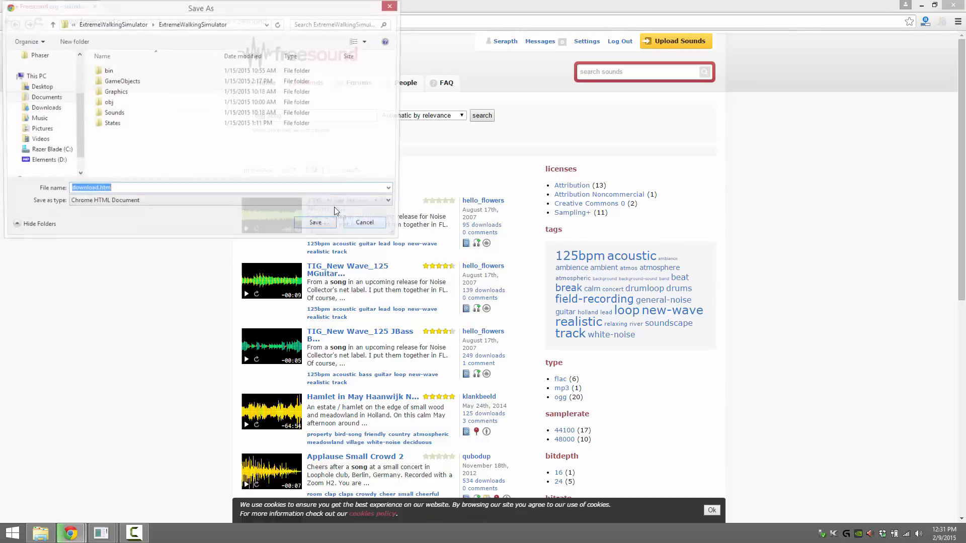
pyautogui.click(367, 224)
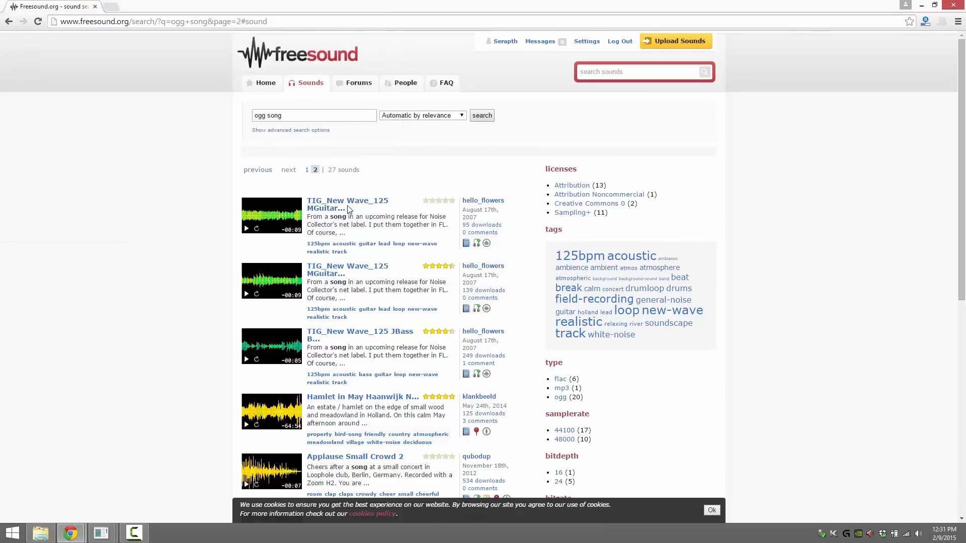
# Step: Download TIG_New Wave_125 MGuitar B.ogg from its sound page, reached through the first result on this page
pyautogui.click(343, 203)
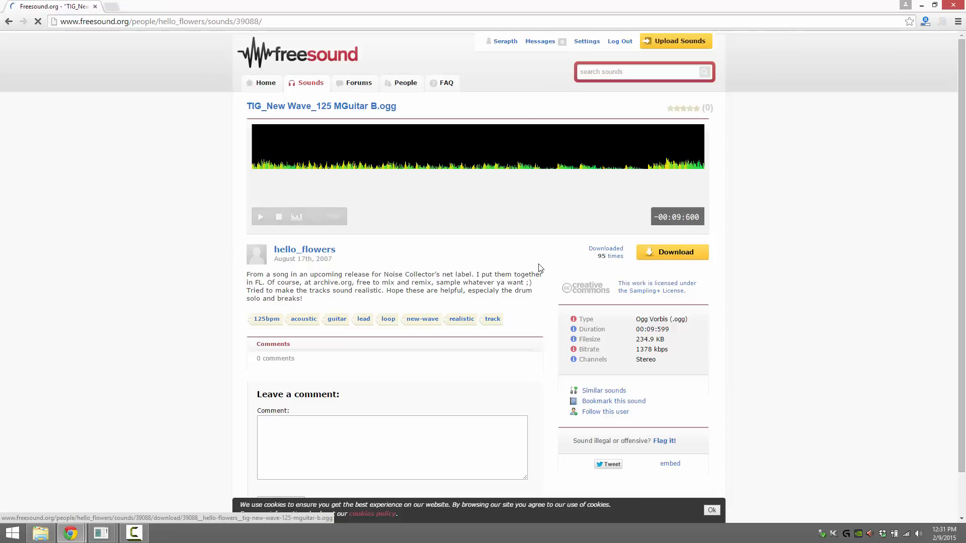
pyautogui.click(671, 255)
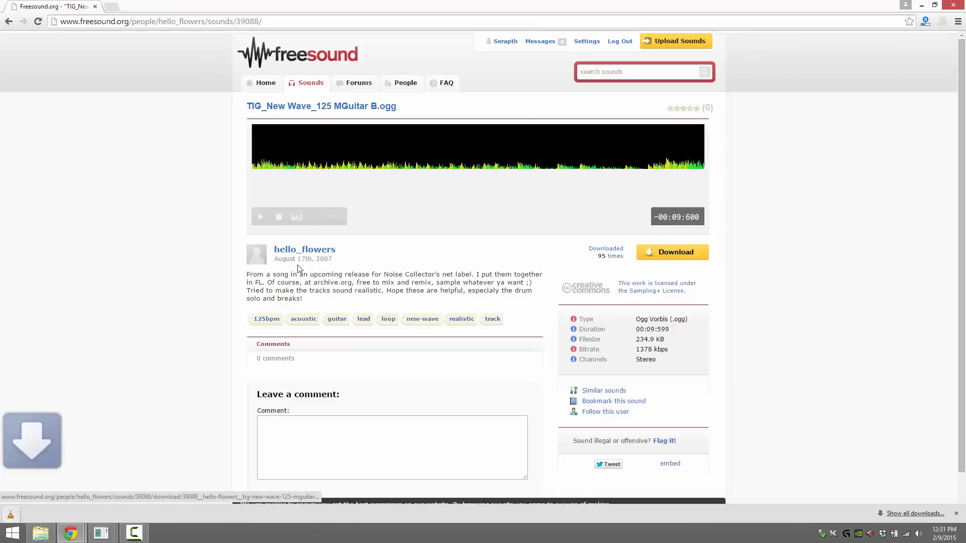
# Step: Return to the first results page and download TIG_New Wave_125 Tijo Backbreak.ogg, the last sound listed there
pyautogui.hotkey('alt', 'Left')
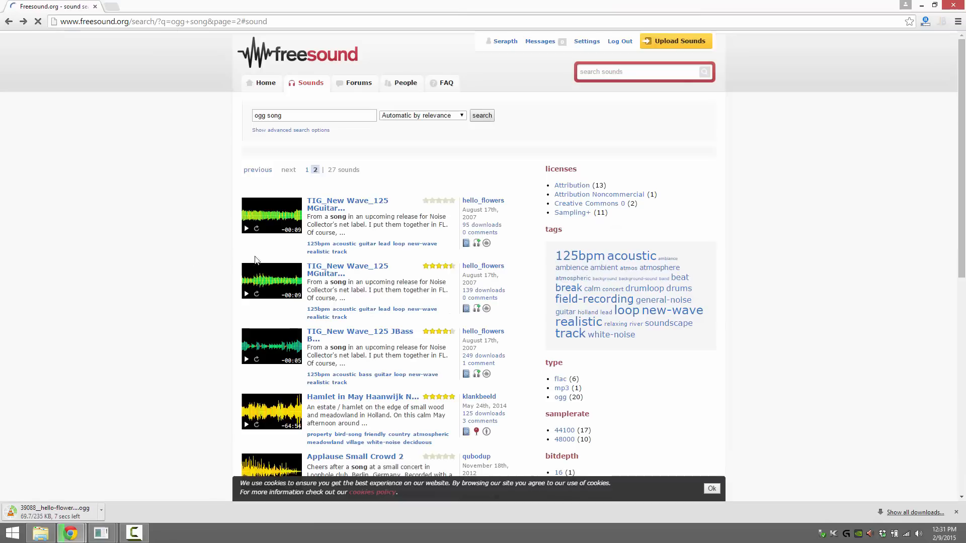
pyautogui.hotkey('alt', 'Left')
pyautogui.scroll(-4, 336, 314)
pyautogui.scroll(4, 351, 301)
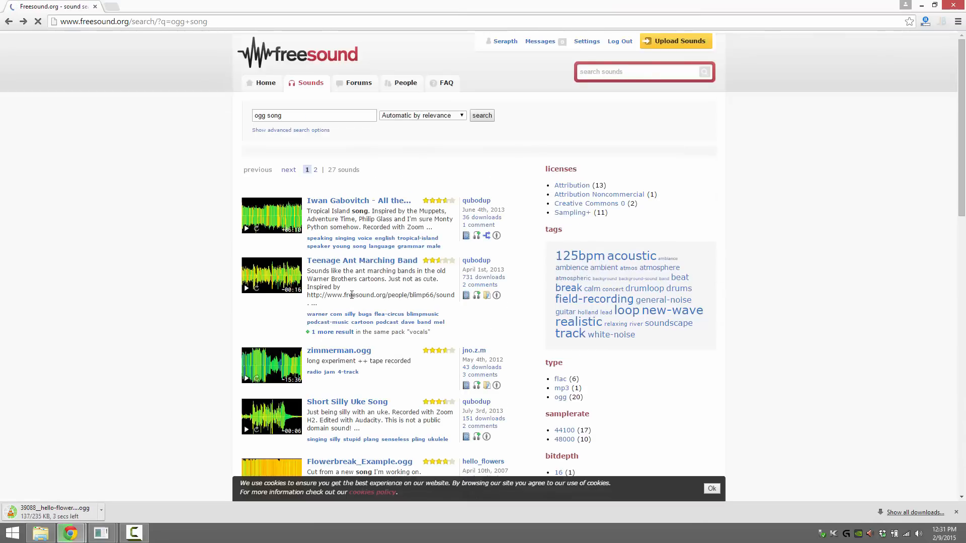
pyautogui.scroll(-15, 351, 295)
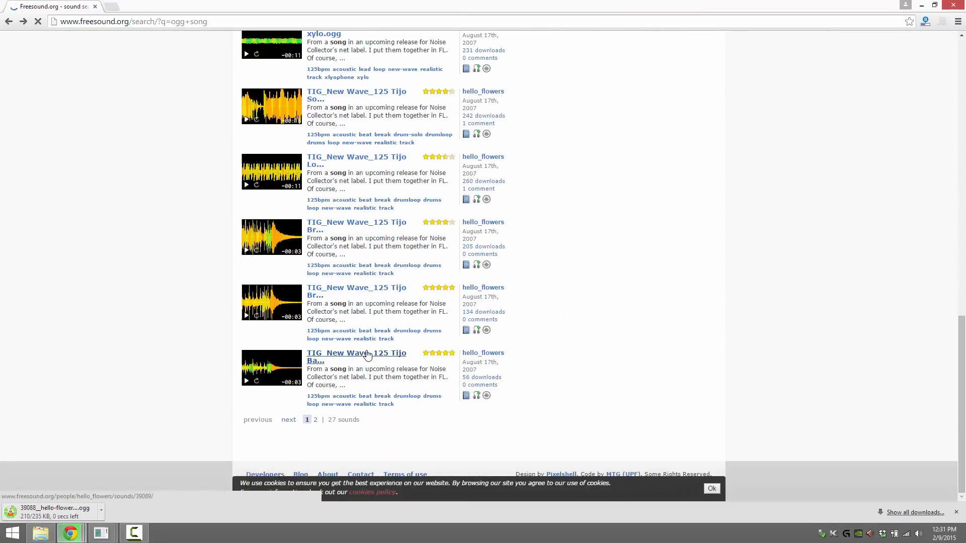
pyautogui.click(367, 355)
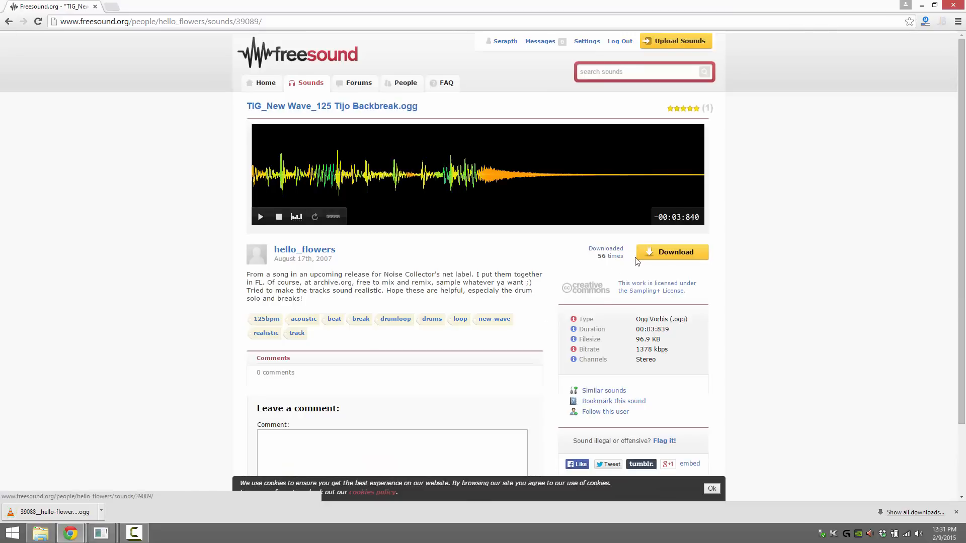
pyautogui.click(660, 256)
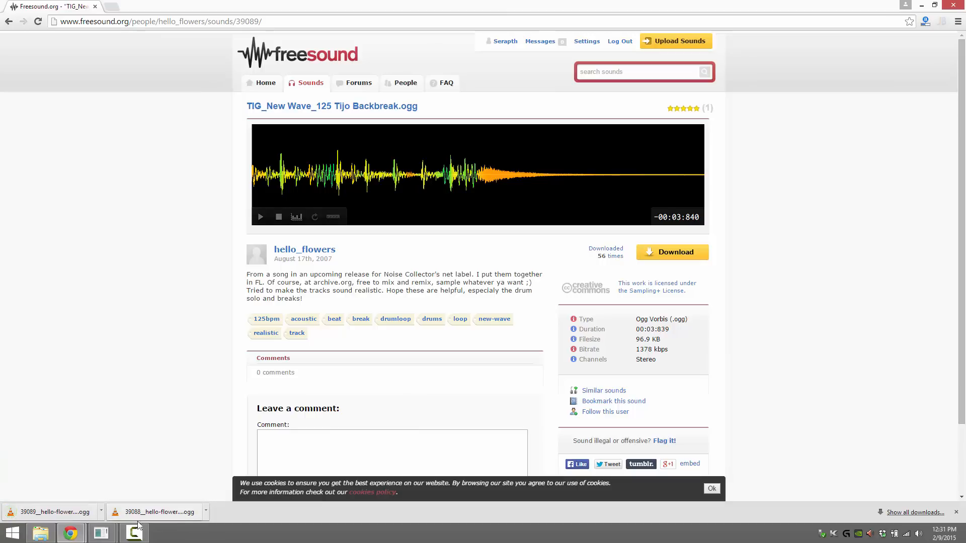
# Step: Switch to File Explorer and rename the downloaded Tijo Backbreak file in the Downloads folder to song1.ogg
pyautogui.click(40, 533)
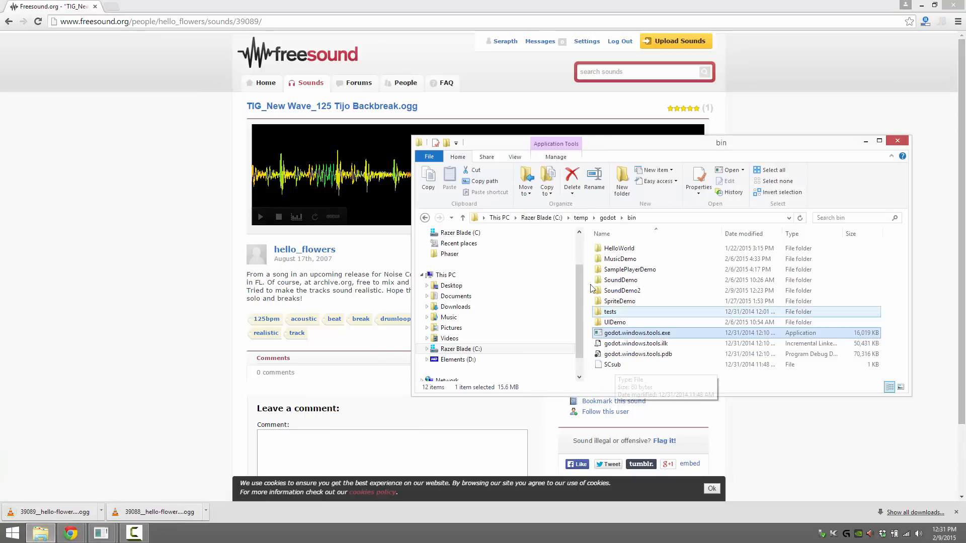
pyautogui.click(463, 306)
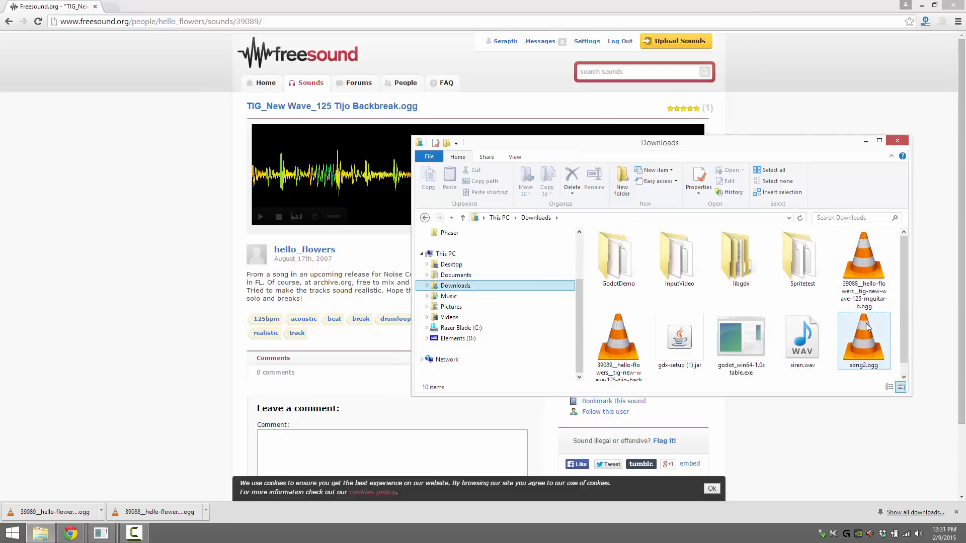
pyautogui.click(621, 363)
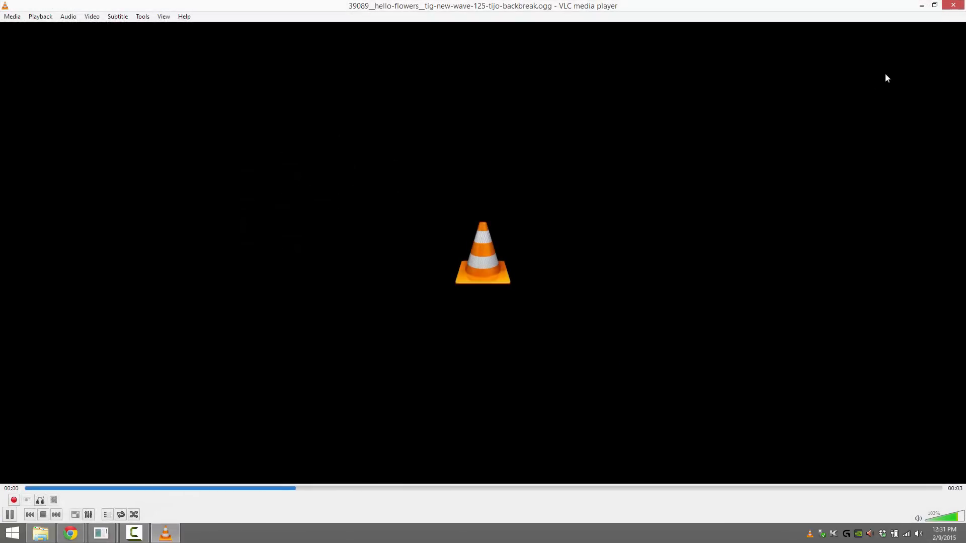
pyautogui.click(952, 6)
pyautogui.click(634, 372)
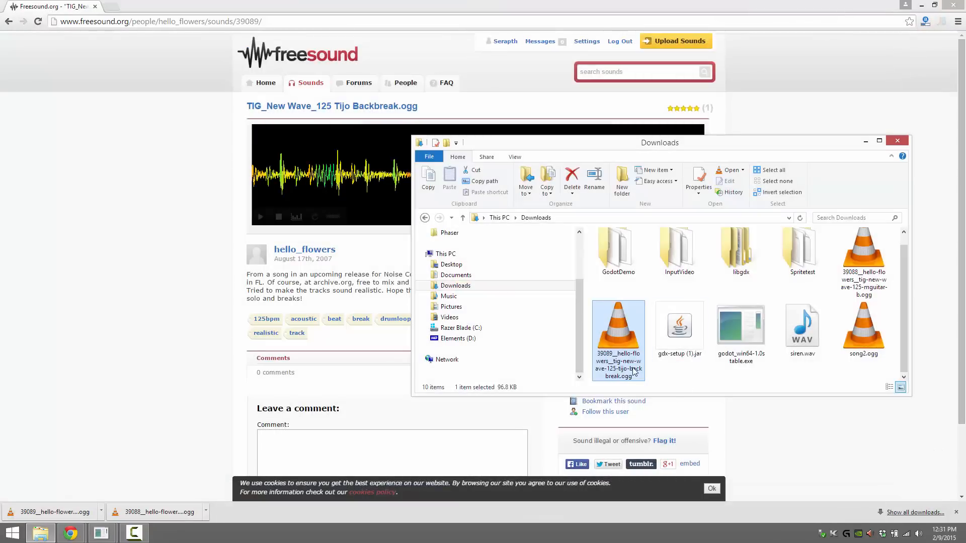
pyautogui.write('song1')
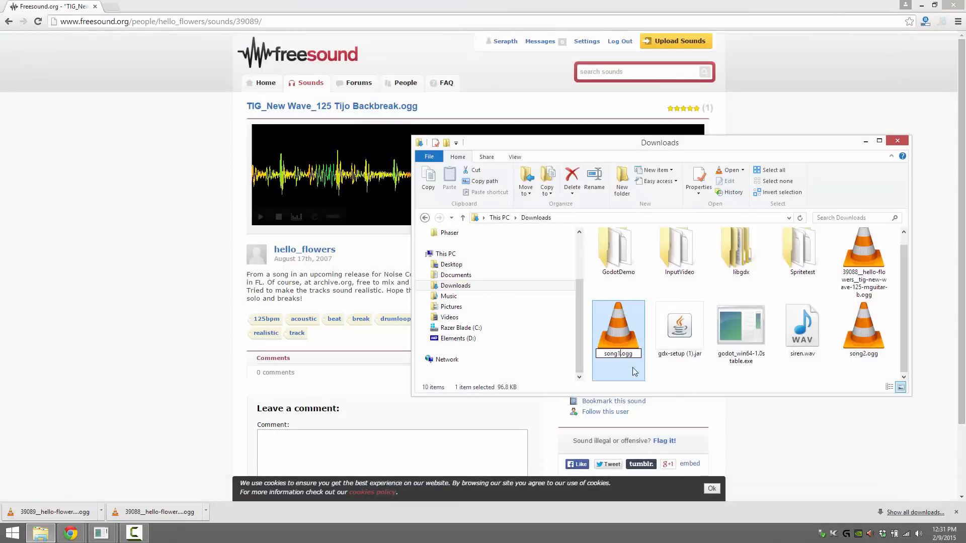
pyautogui.press('Return')
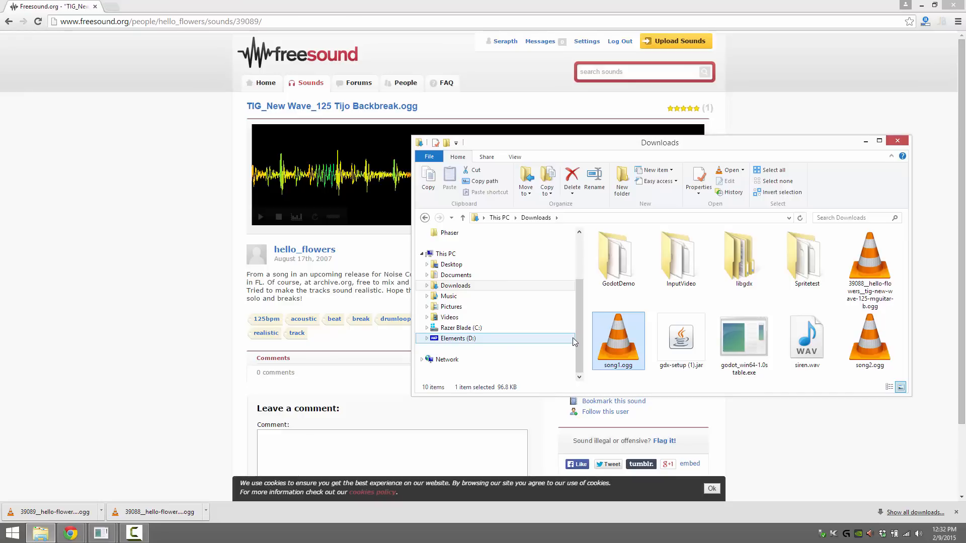
# Step: Copy song1.ogg and song2.ogg from Downloads and paste them into the SoundDemo2 folder
pyautogui.keyDown('ctrl'); pyautogui.click(855, 351); pyautogui.keyUp('ctrl')
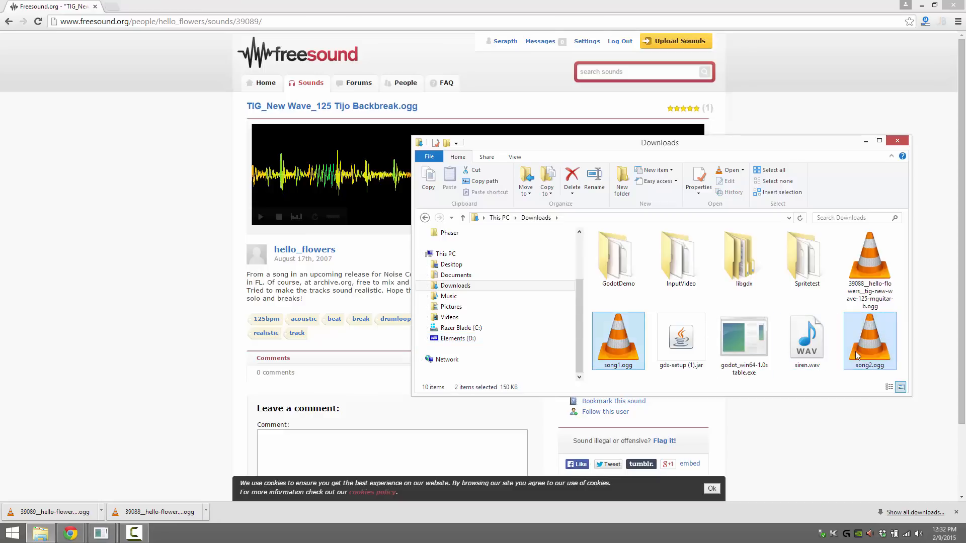
pyautogui.hotkey('ctrl', 'c')
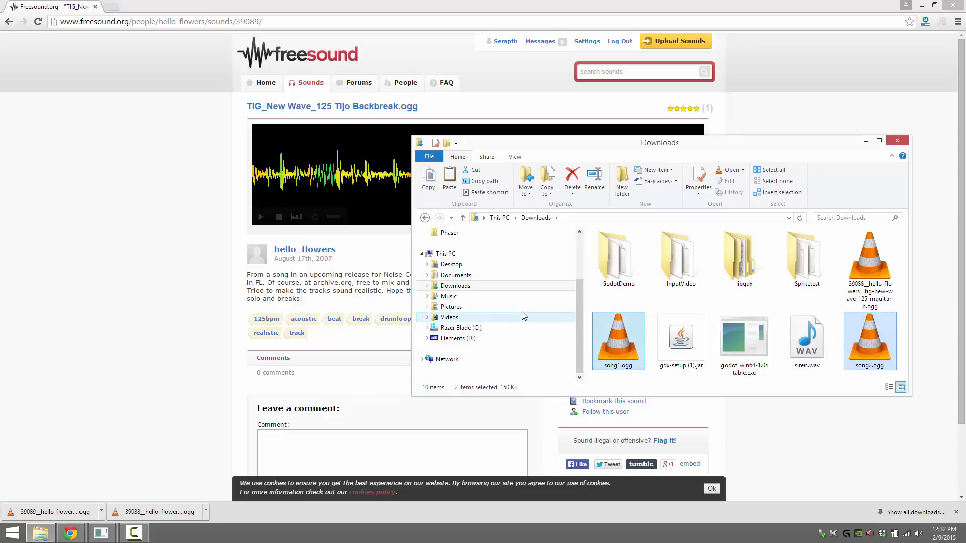
pyautogui.hotkey('alt', 'Left')
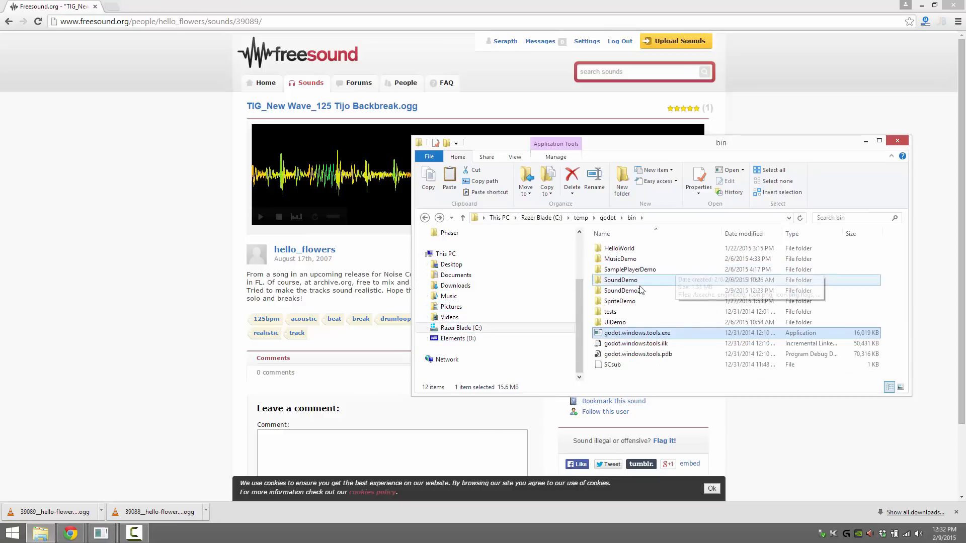
pyautogui.doubleClick(622, 290)
pyautogui.rightClick(670, 337)
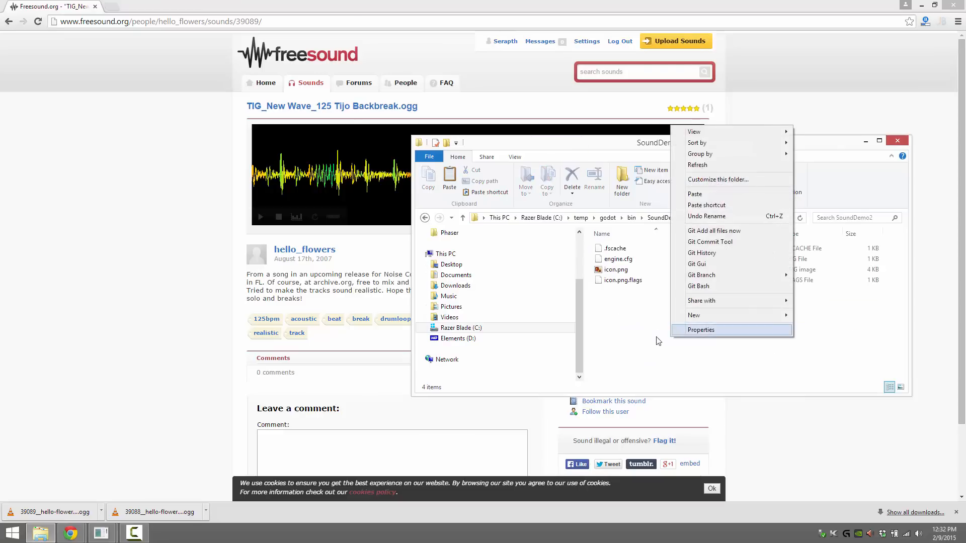
pyautogui.press('Escape')
pyautogui.hotkey('ctrl', 'v')
pyautogui.click(687, 343)
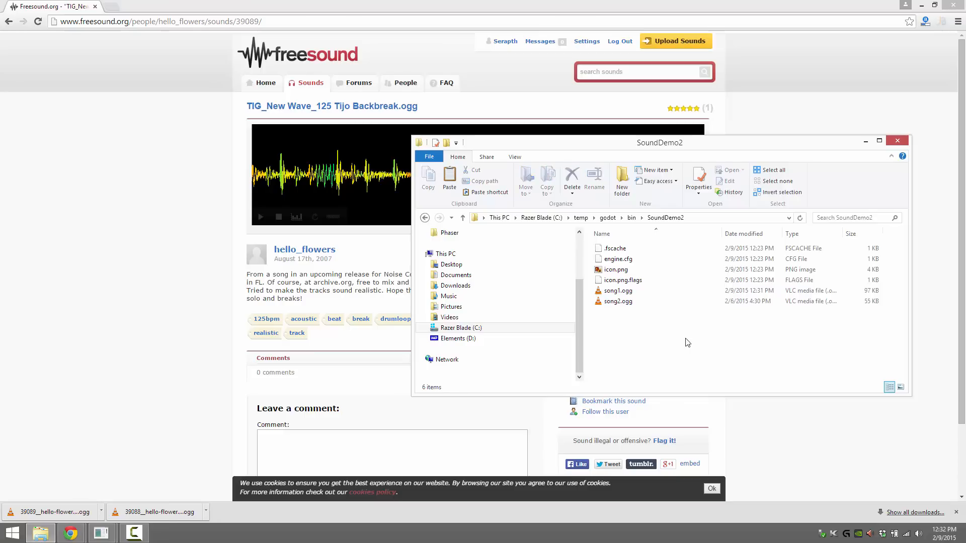
# Step: Switch to the browser, search Freesound for "gun wav", and download the Firearm Reloading sound
pyautogui.click(185, 268)
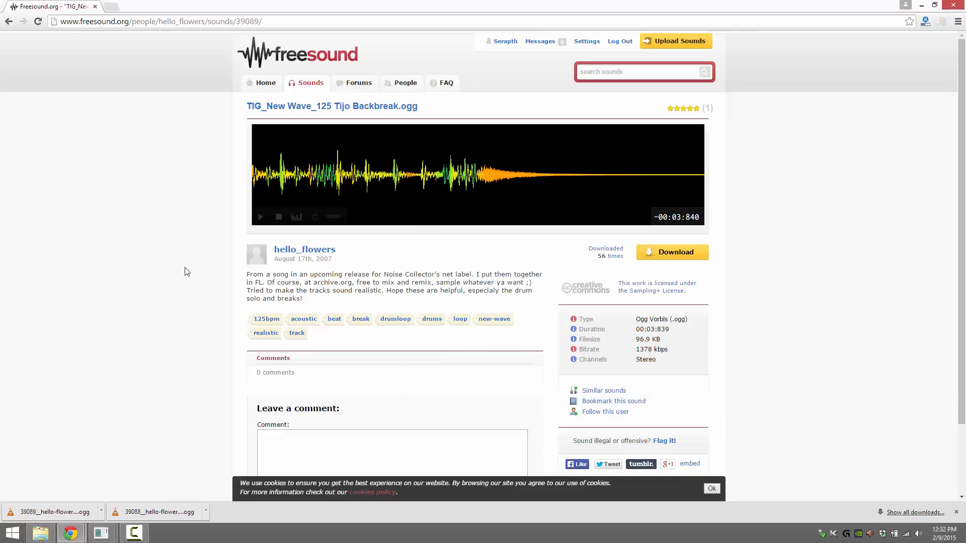
pyautogui.hotkey('alt', 'Left')
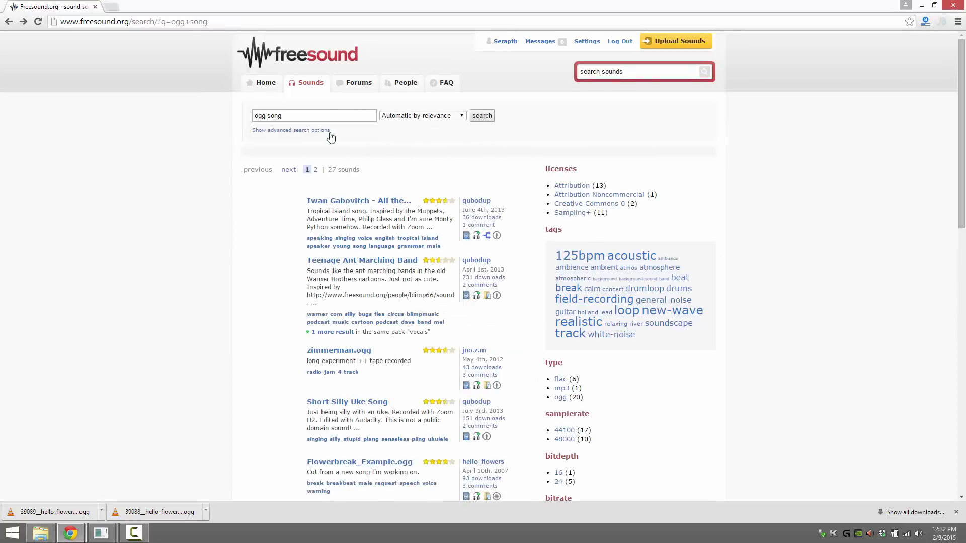
pyautogui.scroll(15, 384, 221)
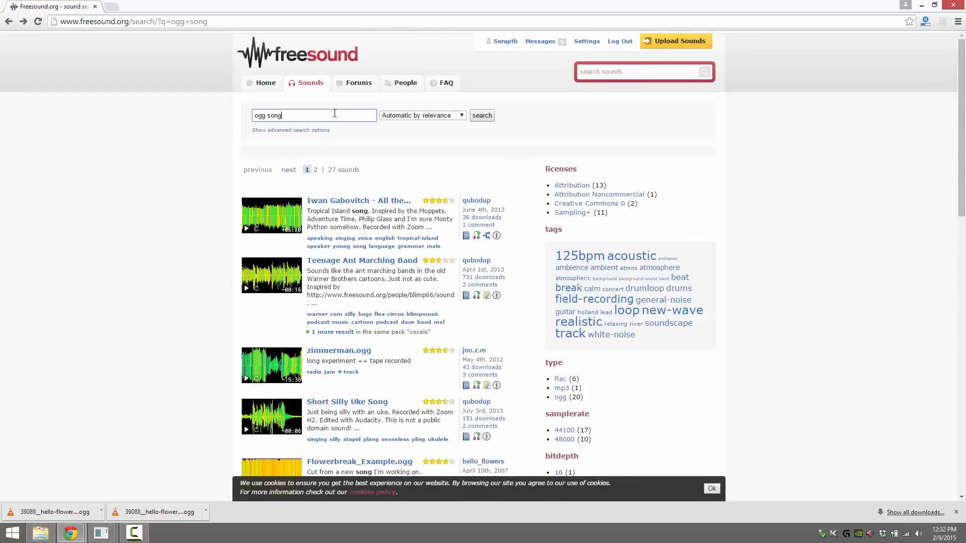
pyautogui.tripleClick(335, 113)
pyautogui.write('gun wav')
pyautogui.press('Return')
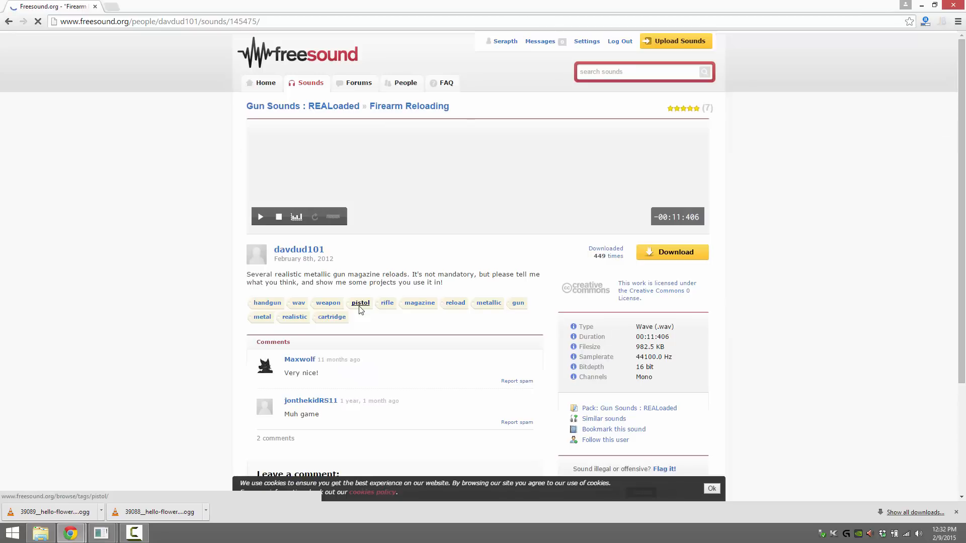
pyautogui.click(634, 257)
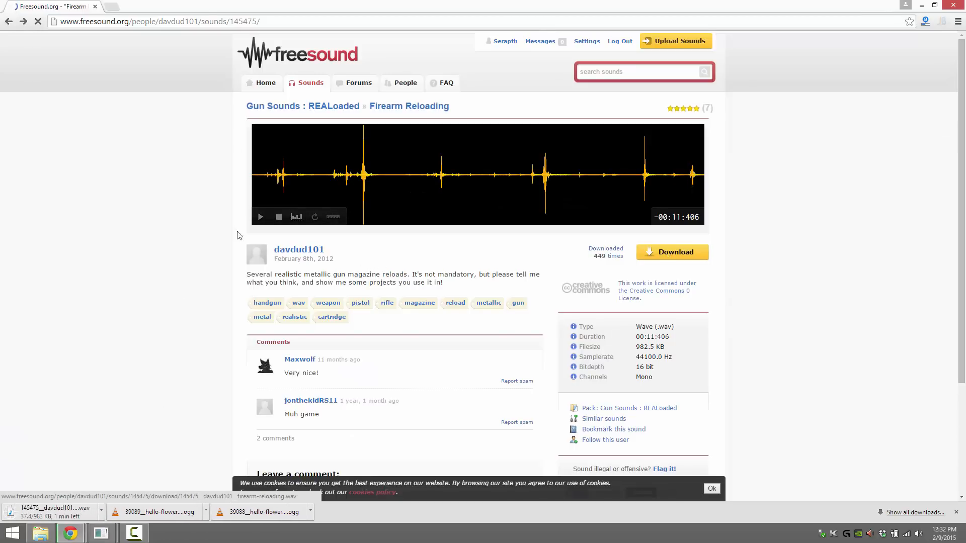
# Step: Return to the search results, check the Cannon5.wav page, and download gun-shot.wav from its sound page
pyautogui.hotkey('alt', 'Left')
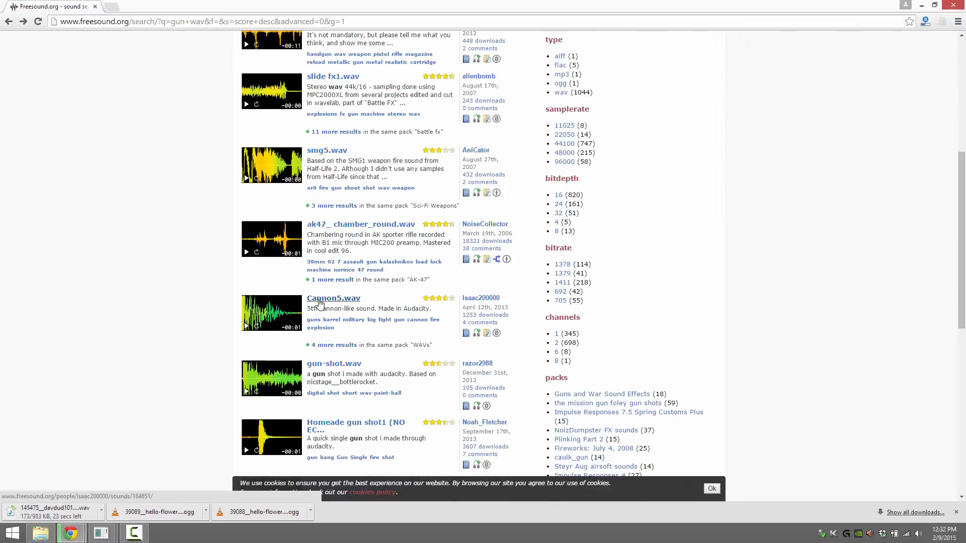
pyautogui.click(339, 300)
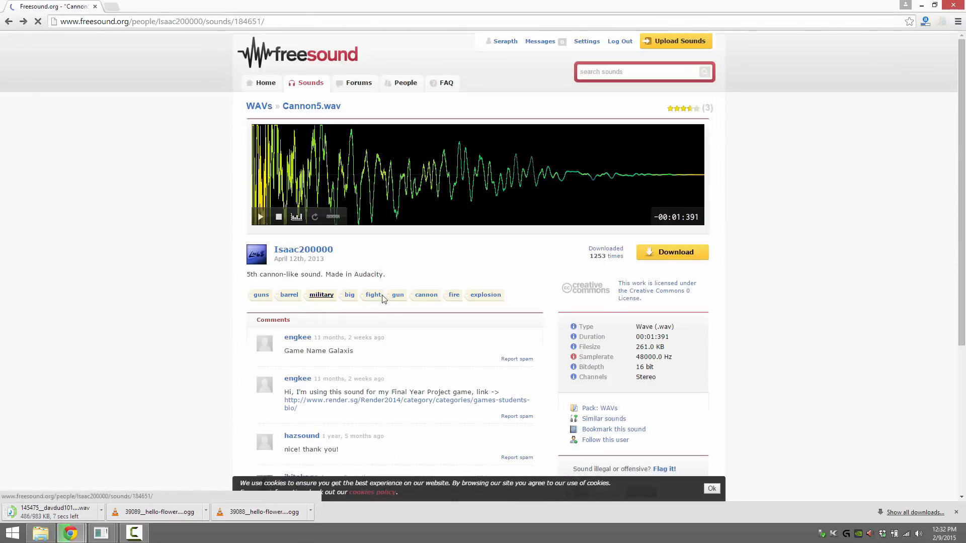
pyautogui.hotkey('alt', 'Left')
pyautogui.scroll(10, 346, 208)
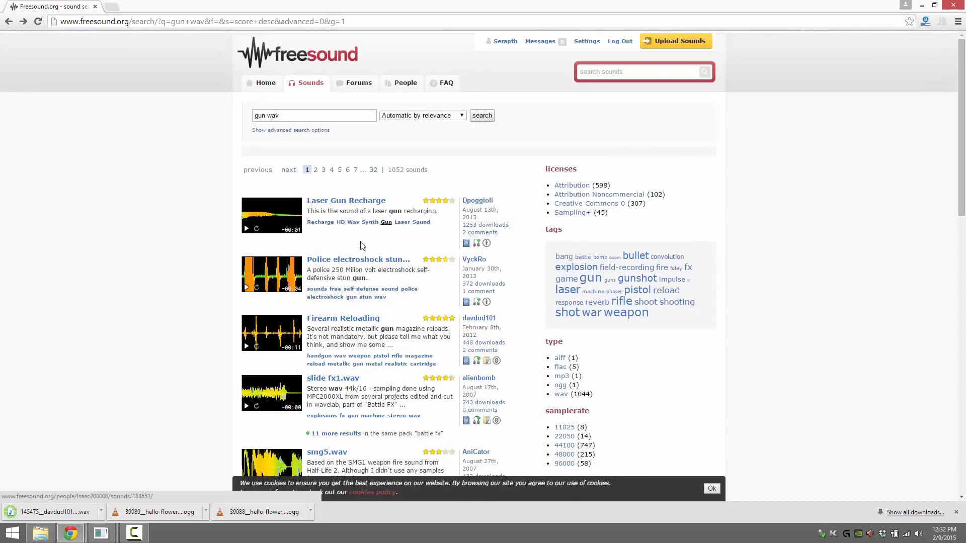
pyautogui.scroll(-6, 370, 271)
pyautogui.scroll(-1, 369, 280)
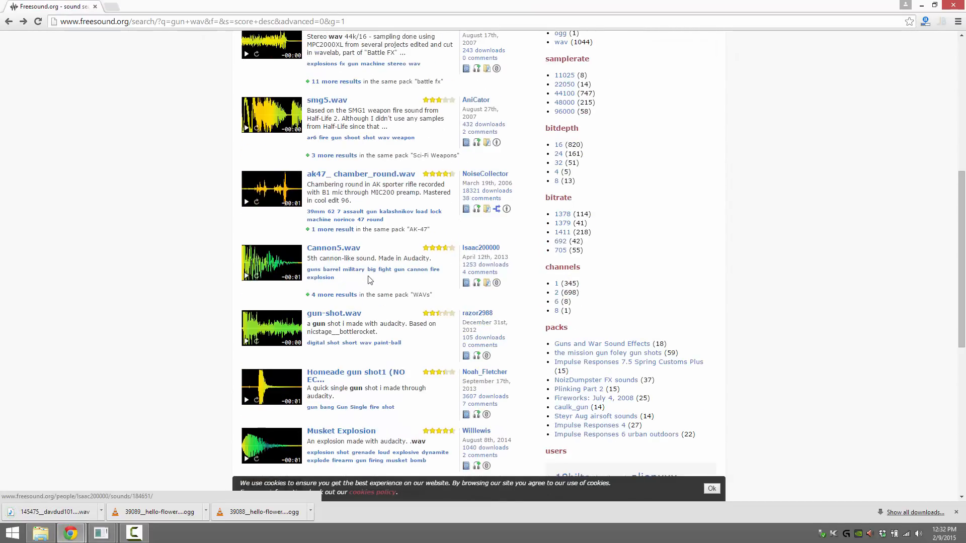
pyautogui.click(345, 313)
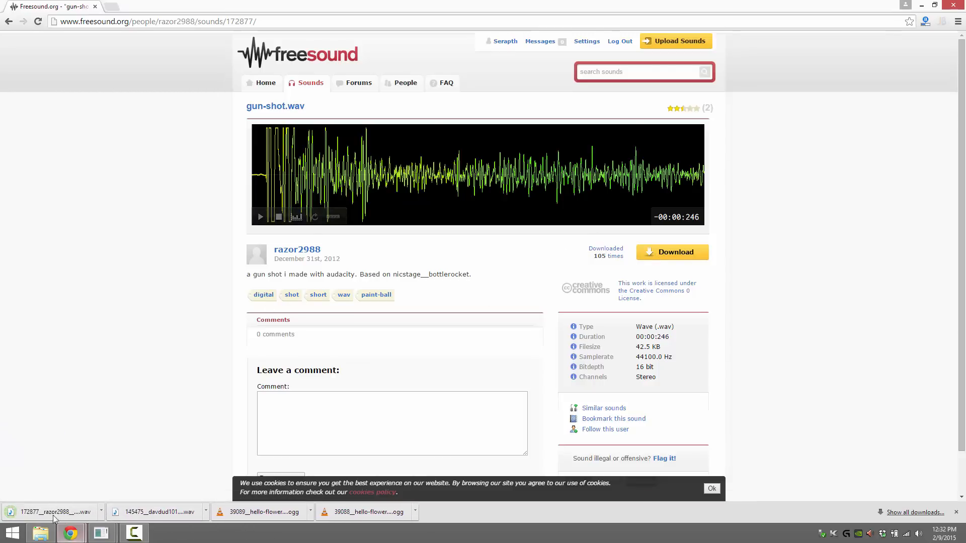
# Step: Switch to File Explorer and rename the downloaded gun-shot file in the Downloads folder to shot.wav
pyautogui.click(41, 533)
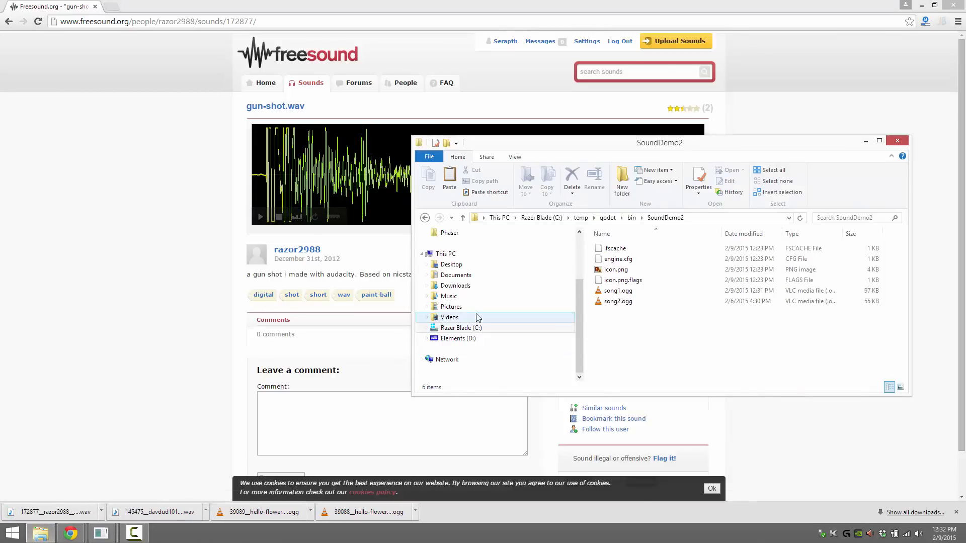
pyautogui.click(455, 285)
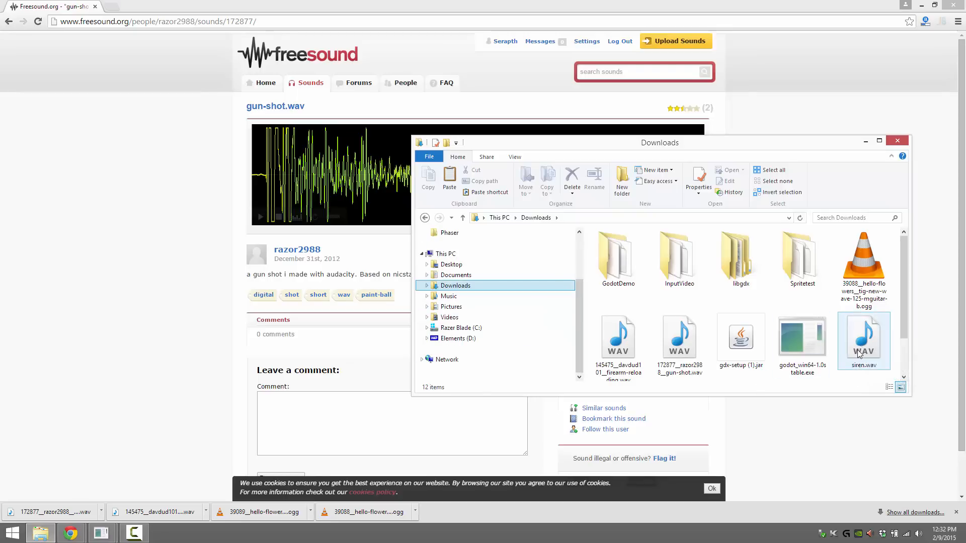
pyautogui.click(690, 373)
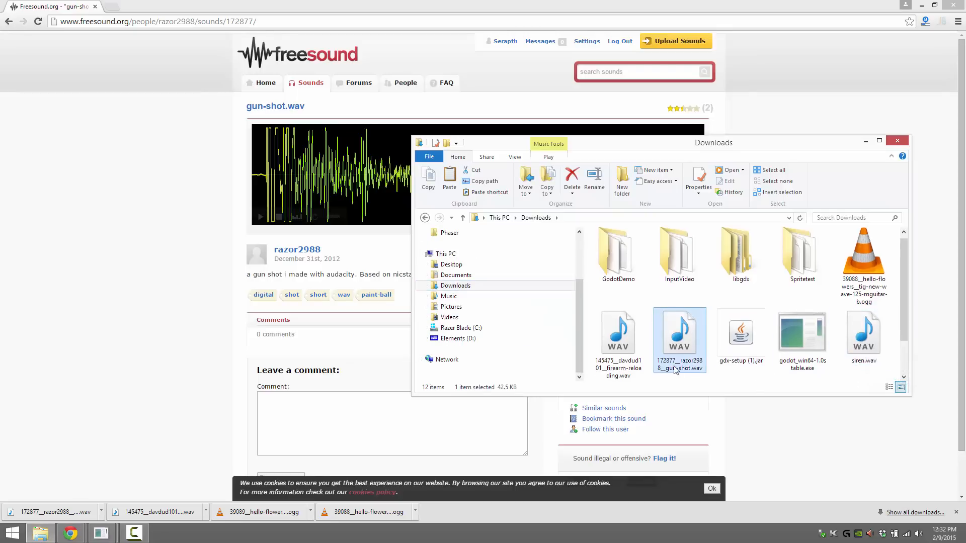
pyautogui.click(674, 370)
pyautogui.write('shot')
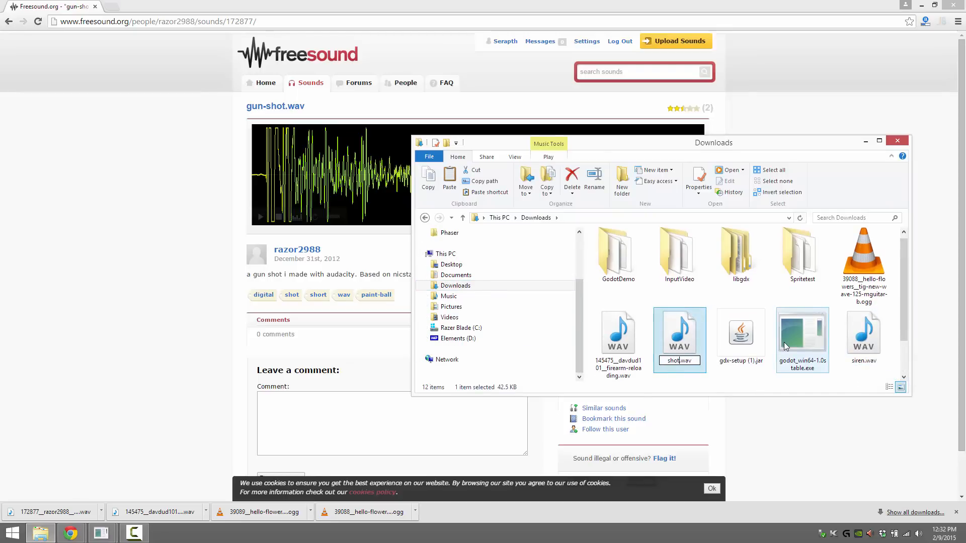
pyautogui.press('Return')
pyautogui.click(212, 311)
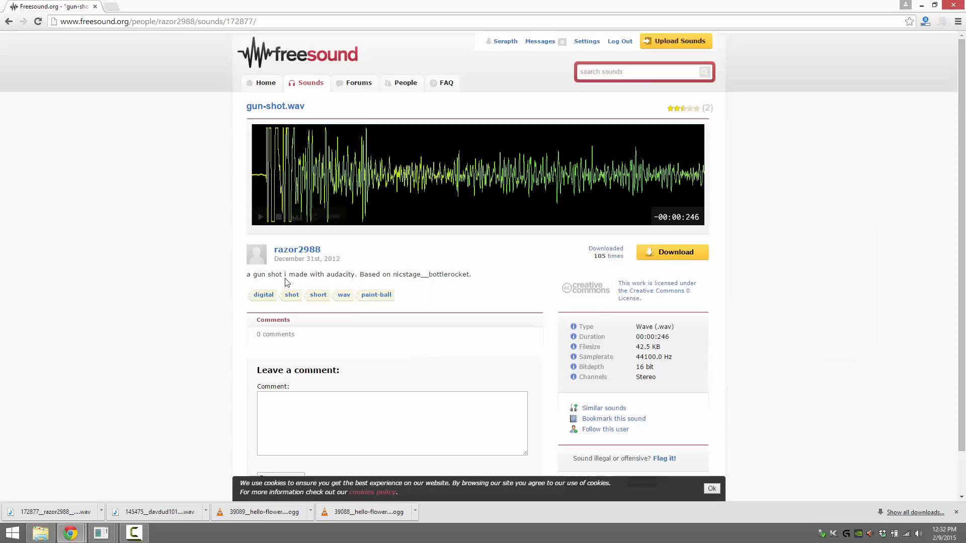
pyautogui.click(133, 534)
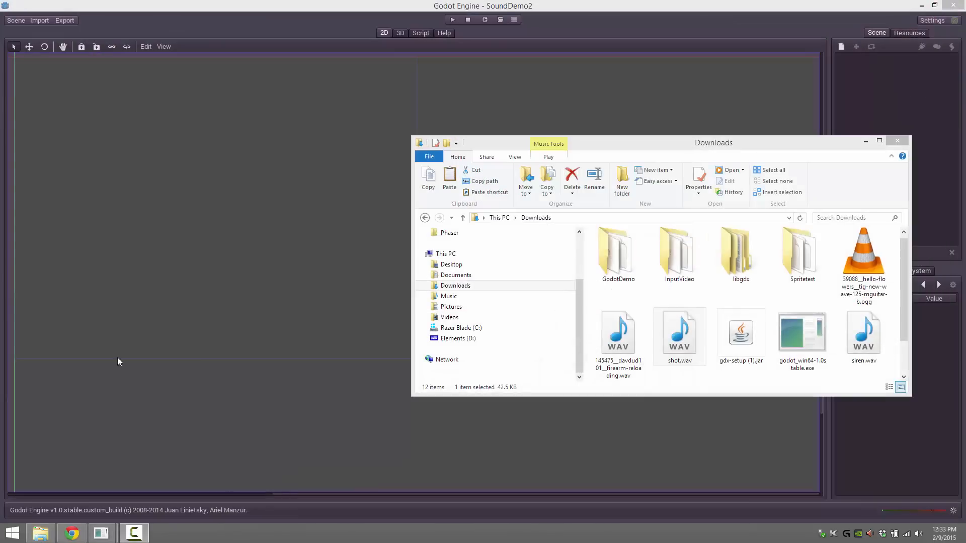
# Step: Switch to Godot Engine, search the node types for "Sample", and create a SamplePlayer node as the scene root
pyautogui.click(340, 4)
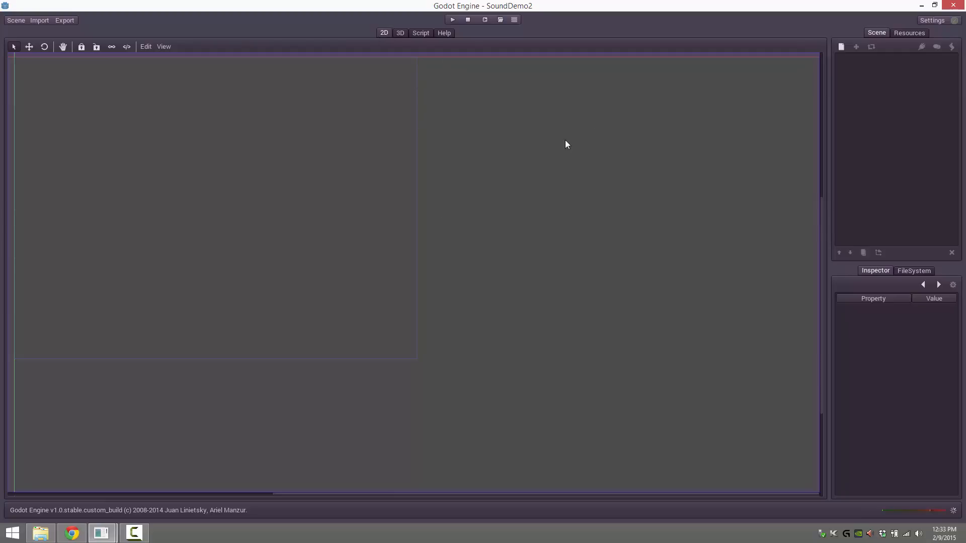
pyautogui.click(840, 46)
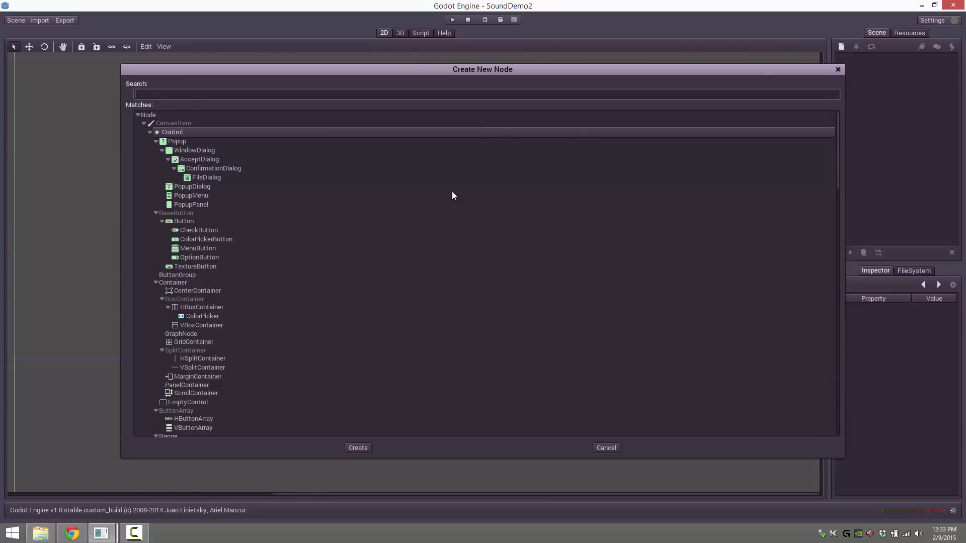
pyautogui.write('Sample')
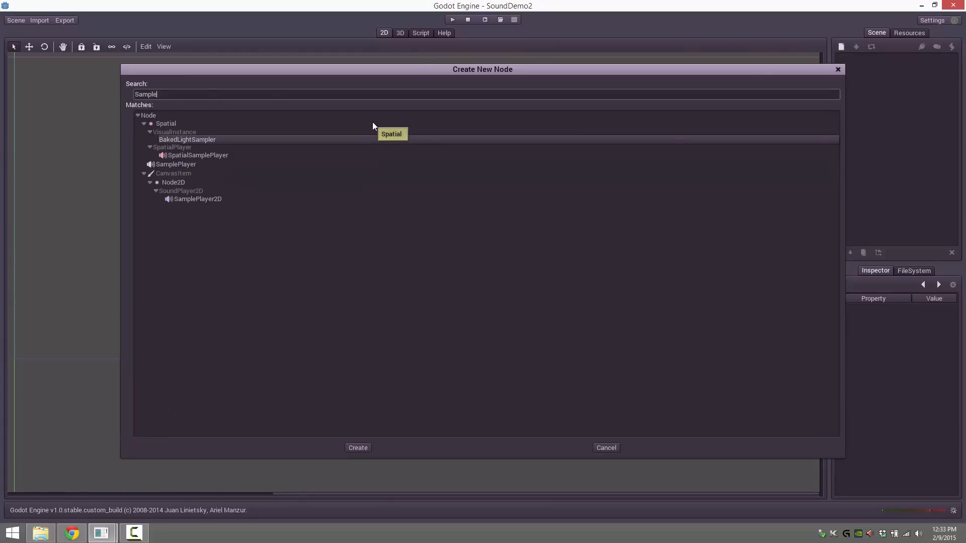
pyautogui.click(190, 198)
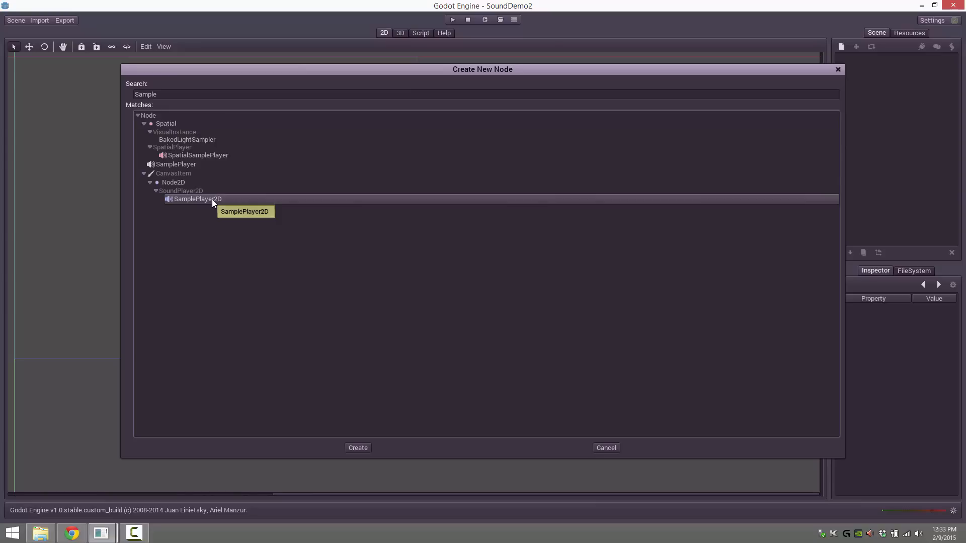
pyautogui.click(170, 184)
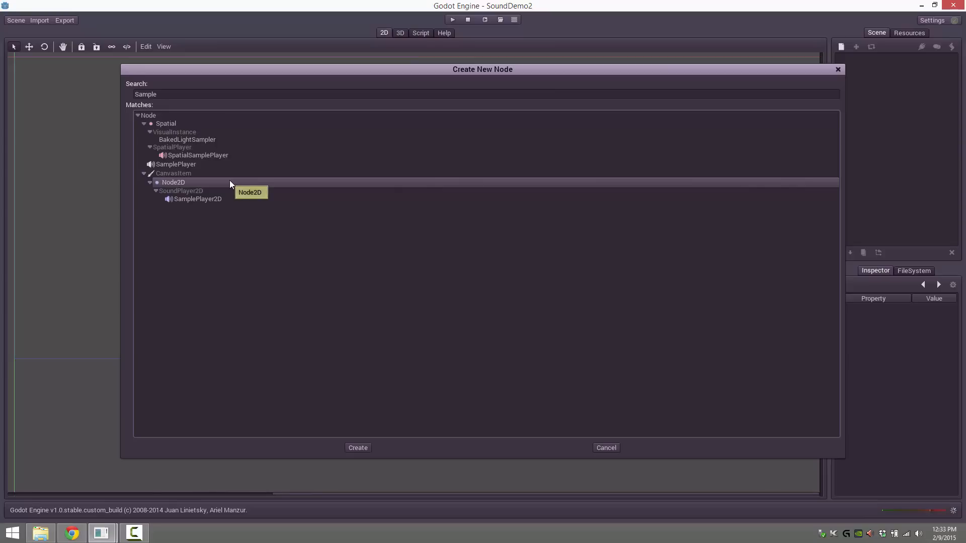
pyautogui.click(196, 158)
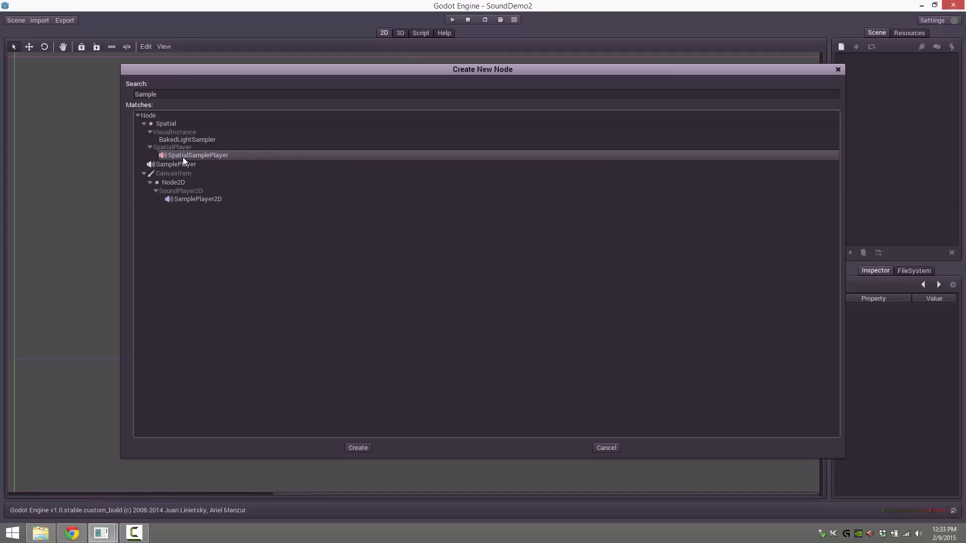
pyautogui.click(221, 164)
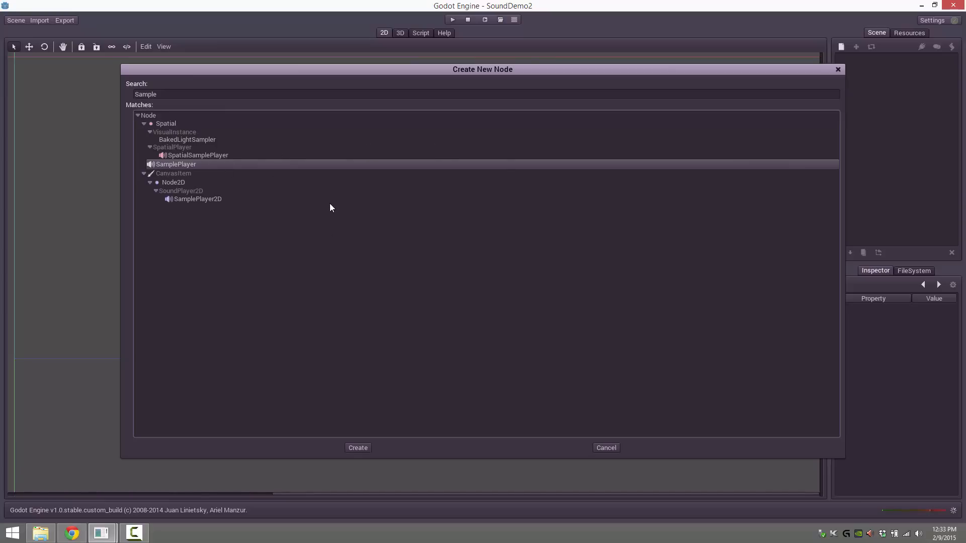
pyautogui.click(366, 449)
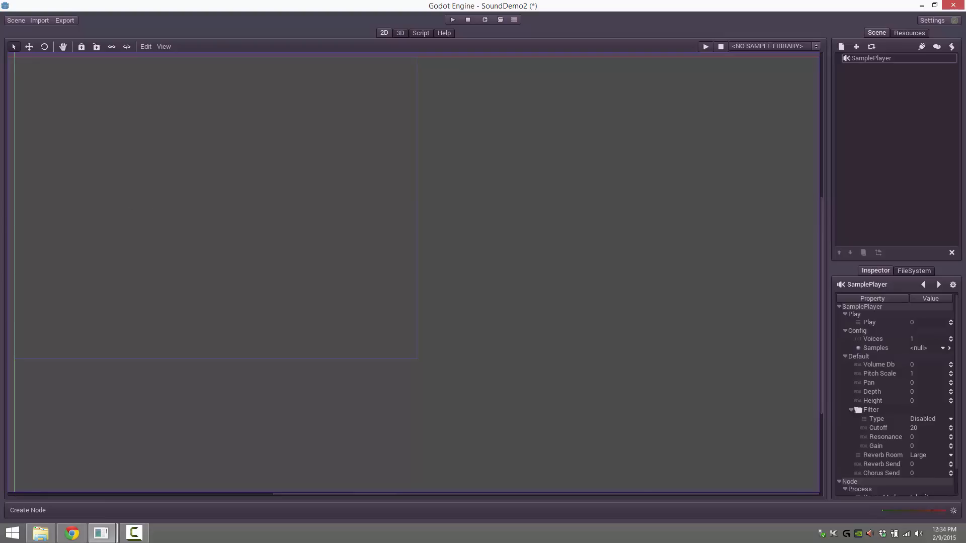
# Step: Assign a new SampleLibrary to the SamplePlayer's Samples property and open the library for editing
pyautogui.hotkey('alt', 'Tab')
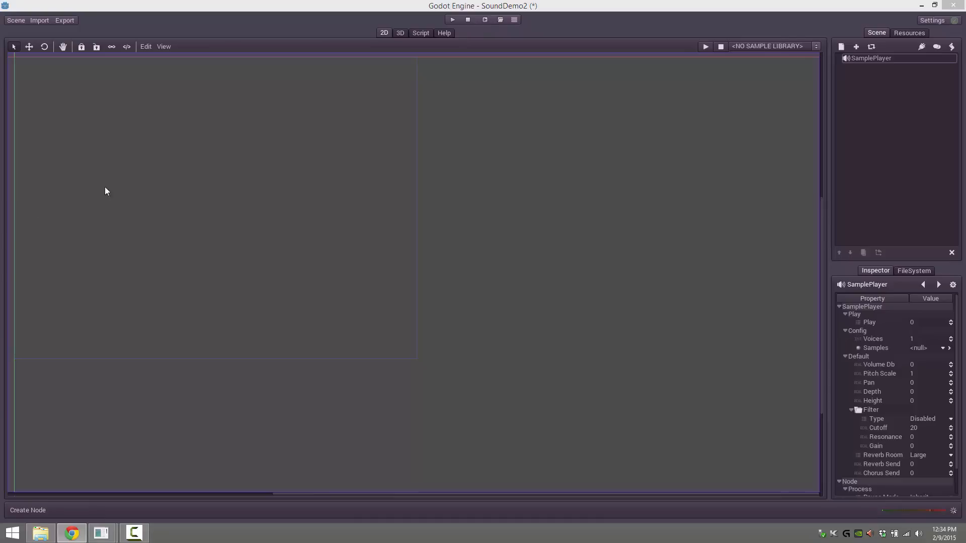
pyautogui.click(861, 58)
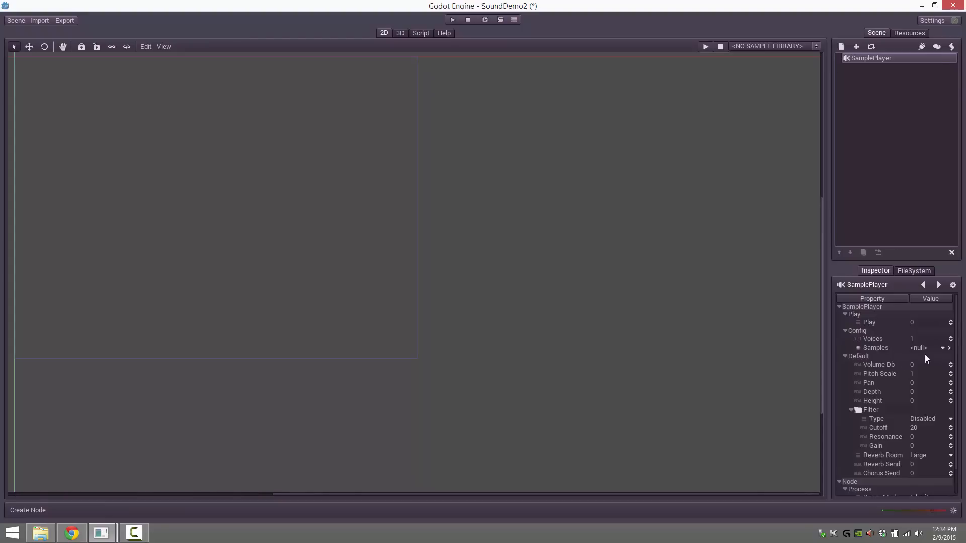
pyautogui.click(943, 348)
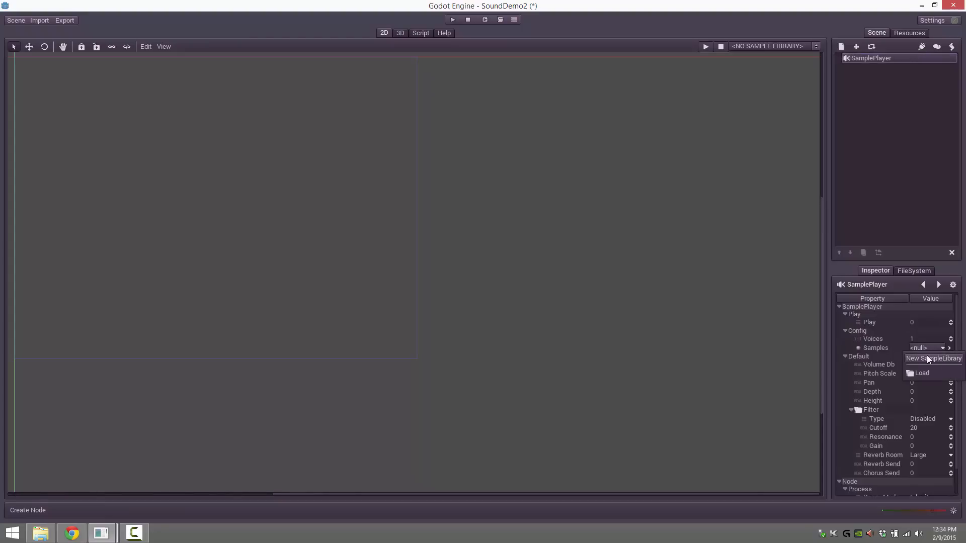
pyautogui.click(929, 357)
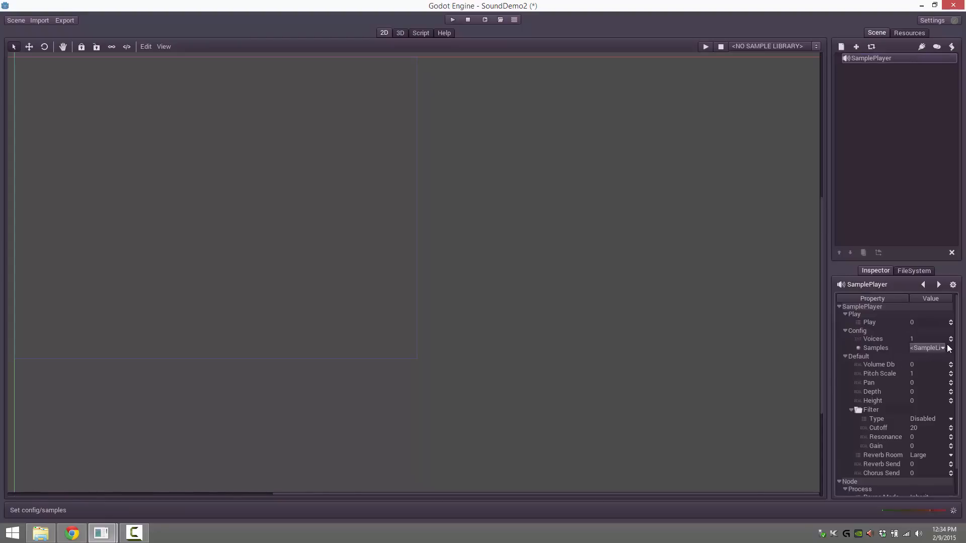
pyautogui.click(943, 348)
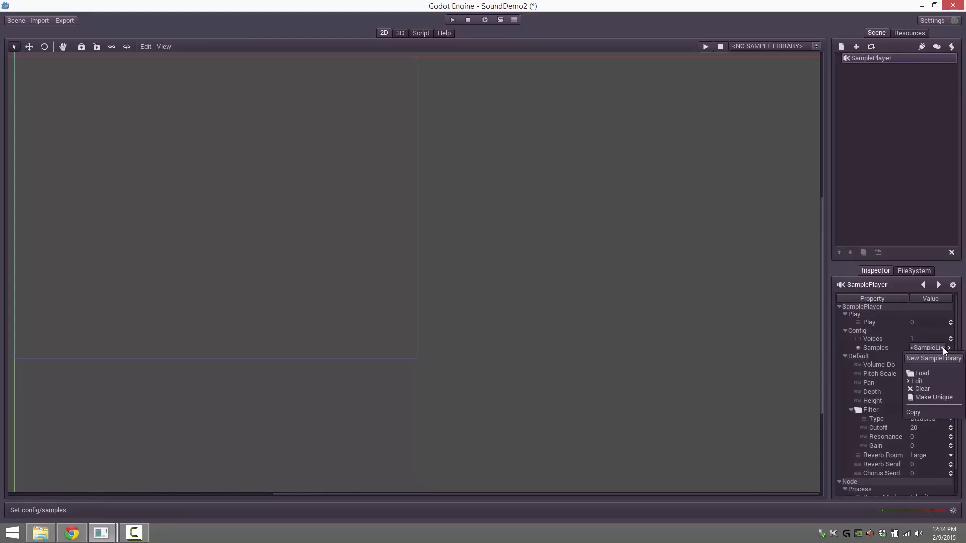
pyautogui.click(916, 381)
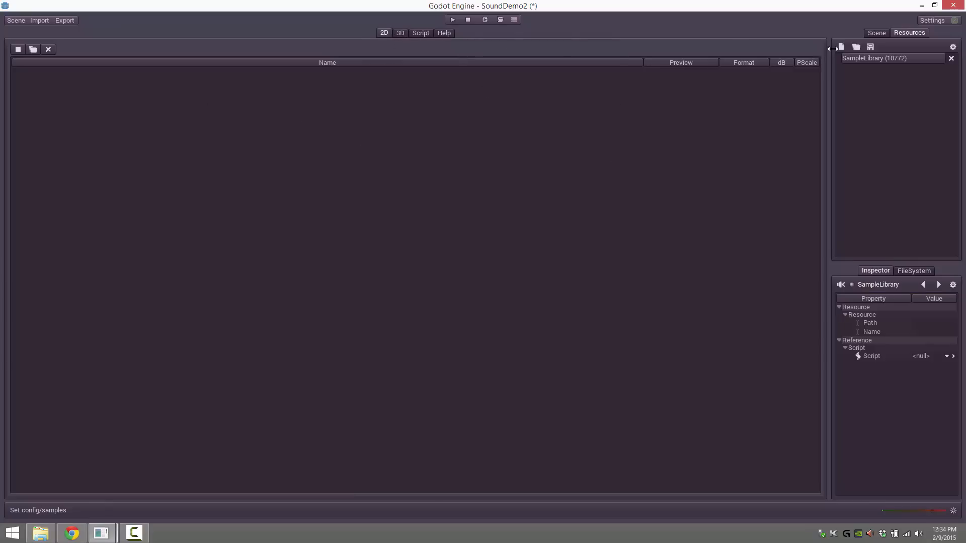
# Step: Select the SamplePlayer node in the scene and reopen its sample library for editing
pyautogui.click(875, 33)
pyautogui.click(853, 58)
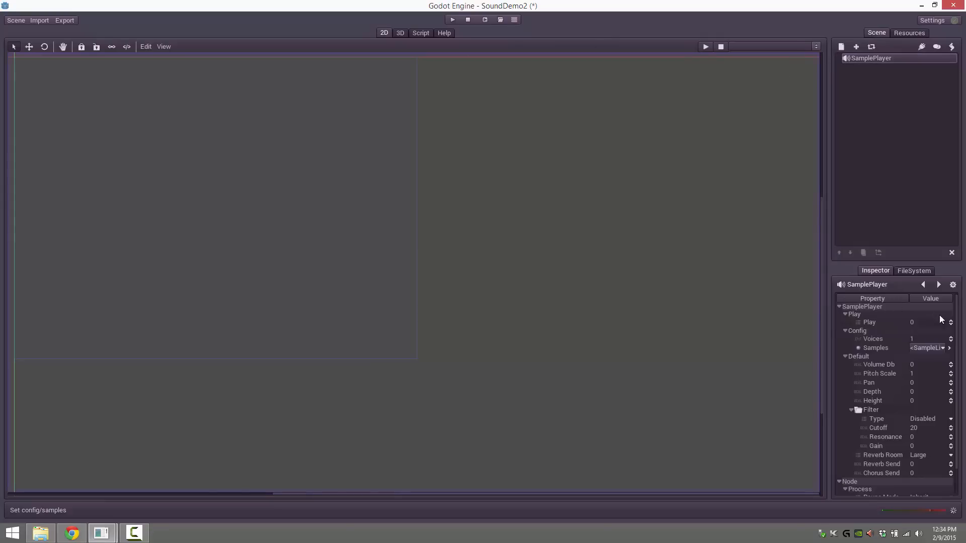
pyautogui.click(943, 347)
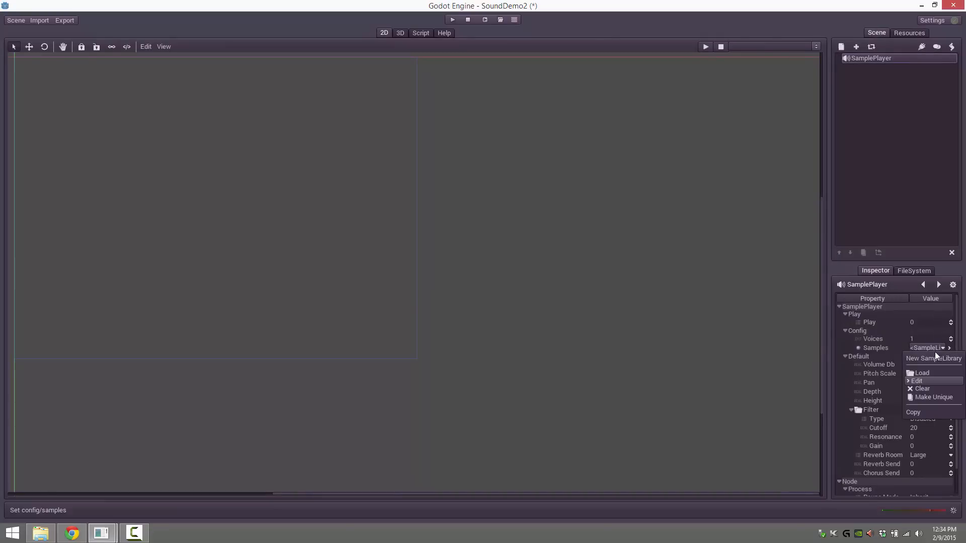
pyautogui.click(918, 381)
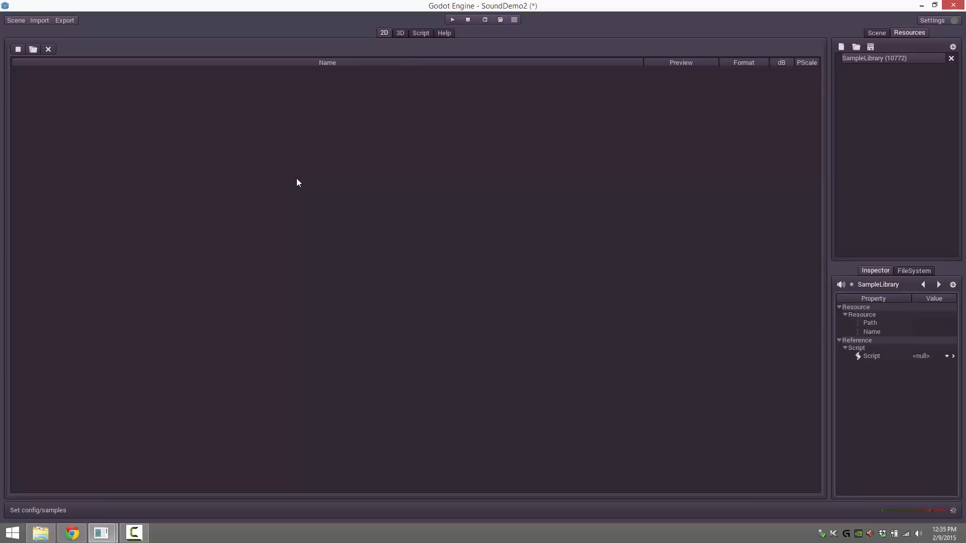
# Step: Start an audio sample import and browse for source samples from the project folder up to the root of drive C
pyautogui.click(40, 20)
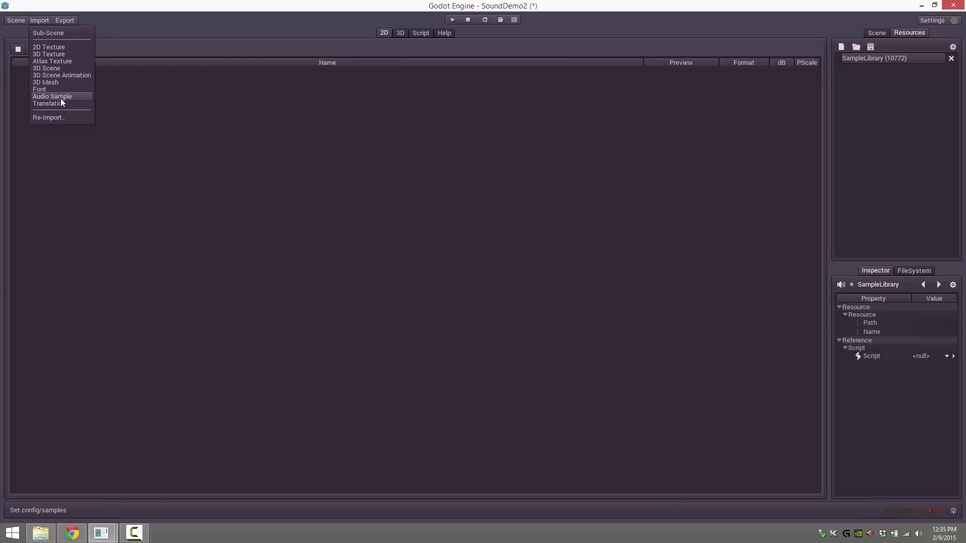
pyautogui.click(77, 96)
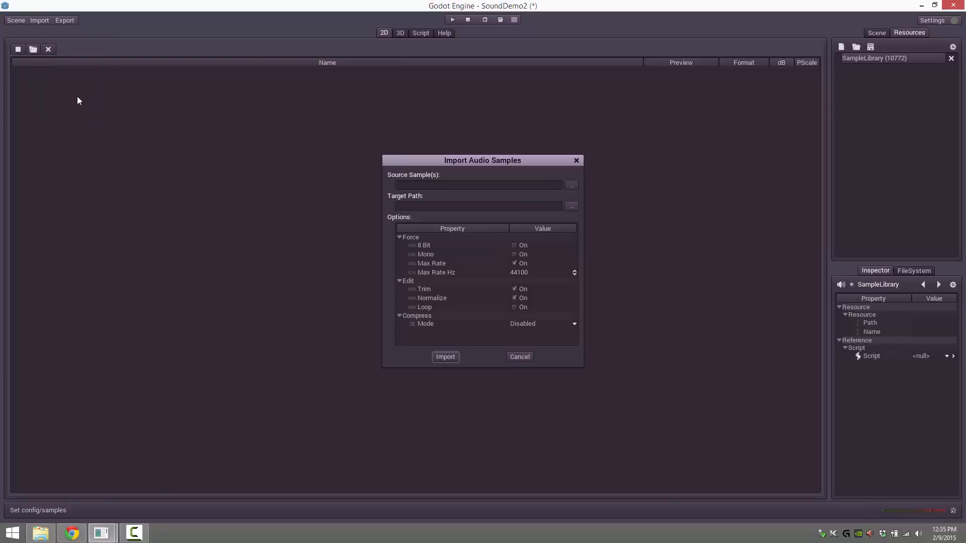
pyautogui.click(572, 186)
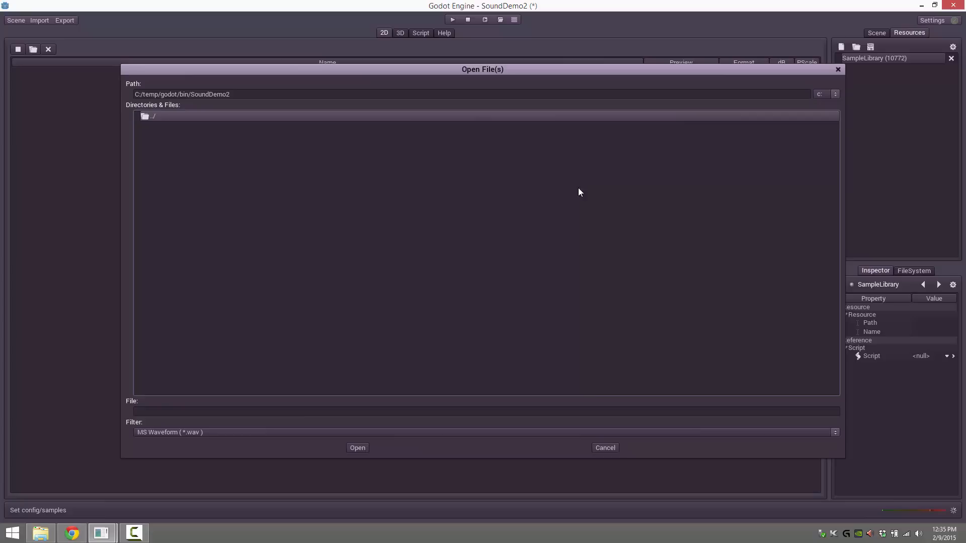
pyautogui.doubleClick(147, 116)
pyautogui.doubleClick(152, 117)
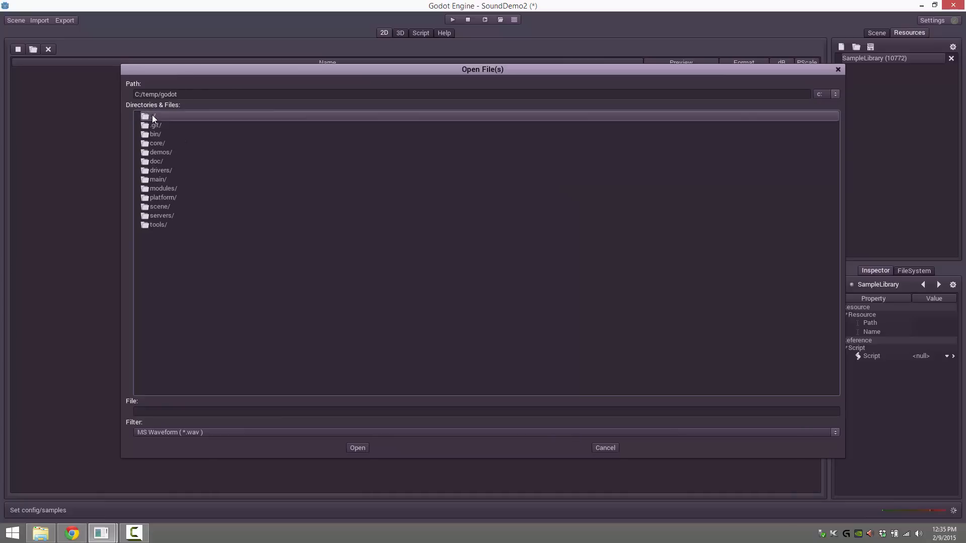
pyautogui.doubleClick(152, 118)
pyautogui.doubleClick(154, 118)
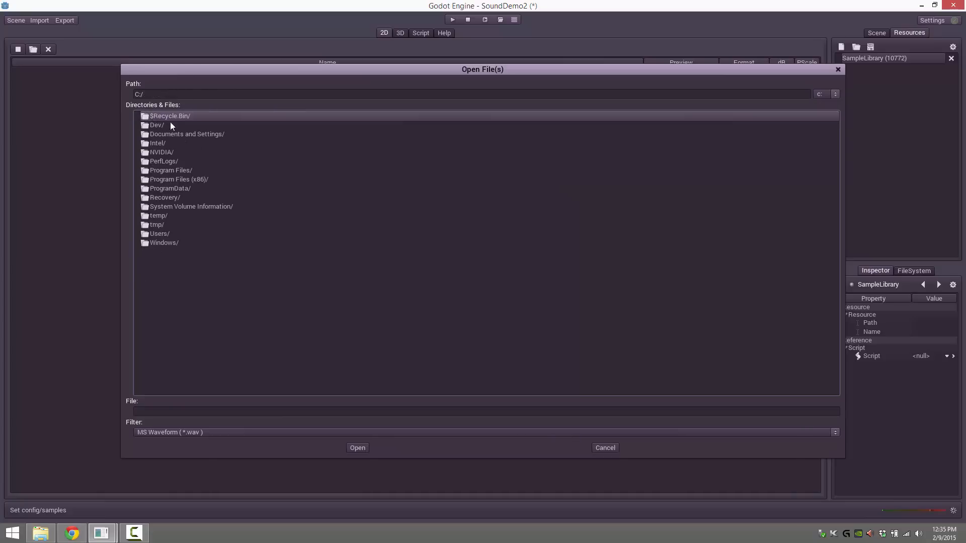
pyautogui.doubleClick(163, 244)
pyautogui.scroll(-3, 266, 219)
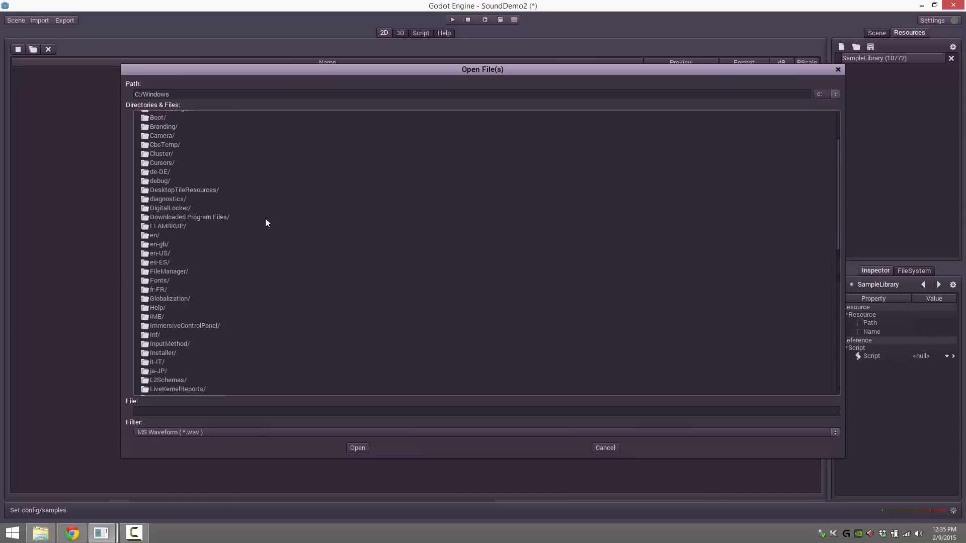
pyautogui.scroll(-6, 265, 219)
pyautogui.scroll(10, 171, 162)
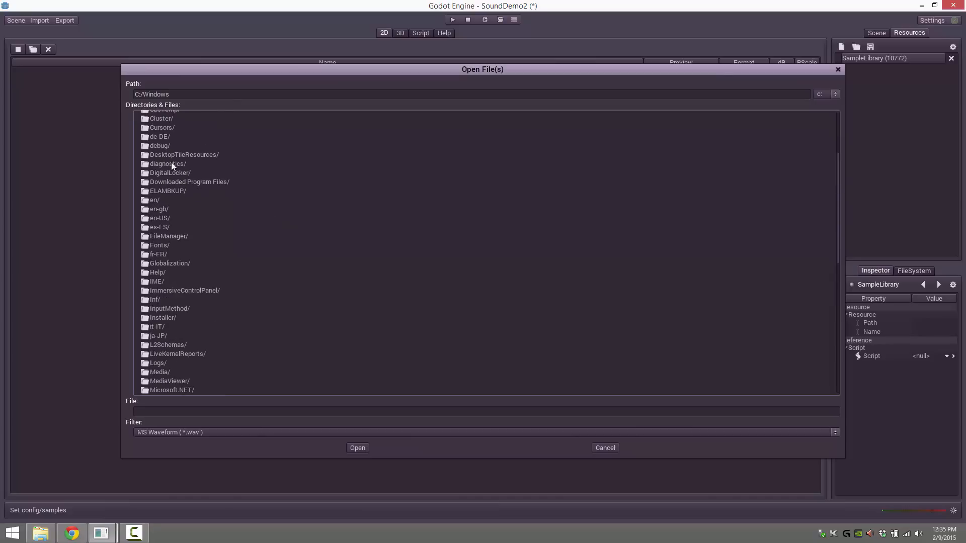
pyautogui.doubleClick(161, 118)
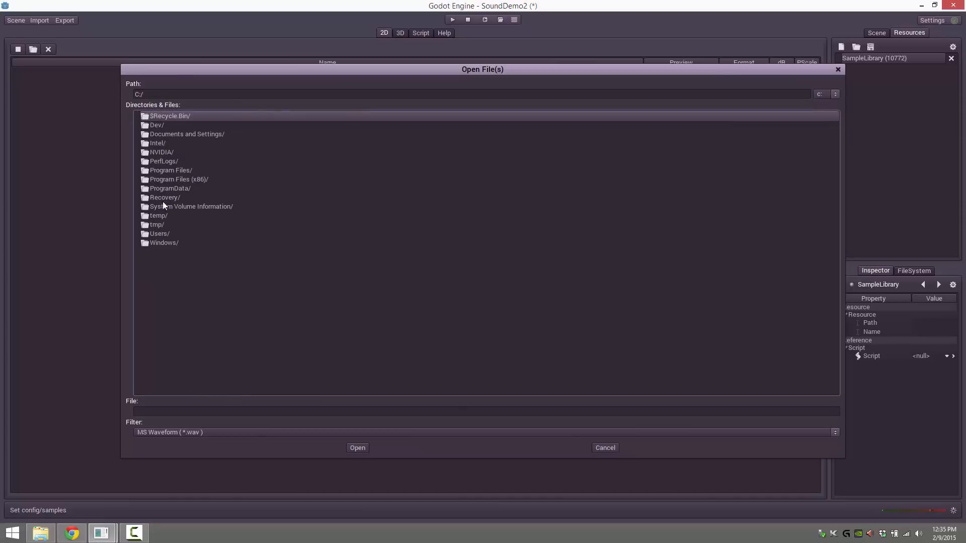
# Step: Browse through Users and the personal user folder to the Downloads folder in the source file dialog
pyautogui.doubleClick(157, 232)
pyautogui.doubleClick(152, 161)
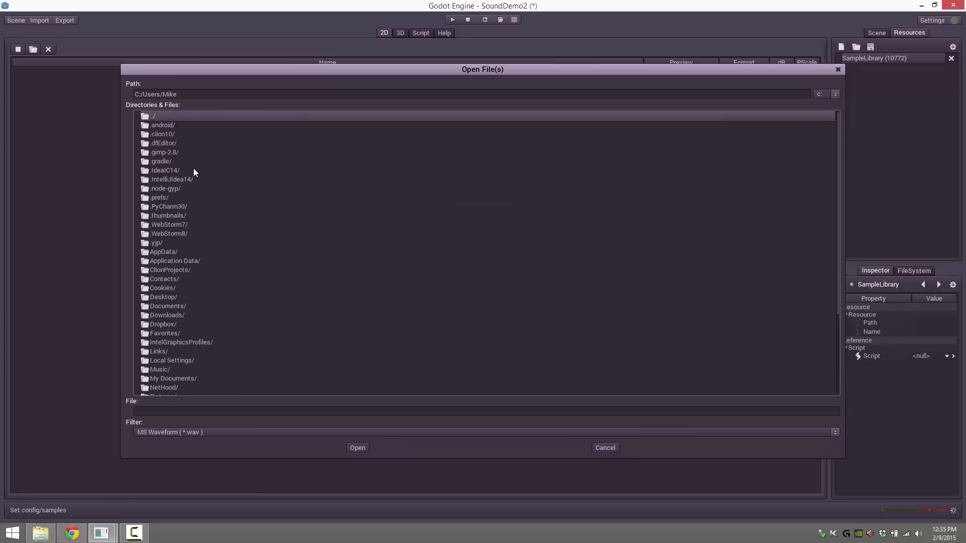
pyautogui.scroll(-5, 213, 228)
pyautogui.click(162, 246)
pyautogui.doubleClick(162, 246)
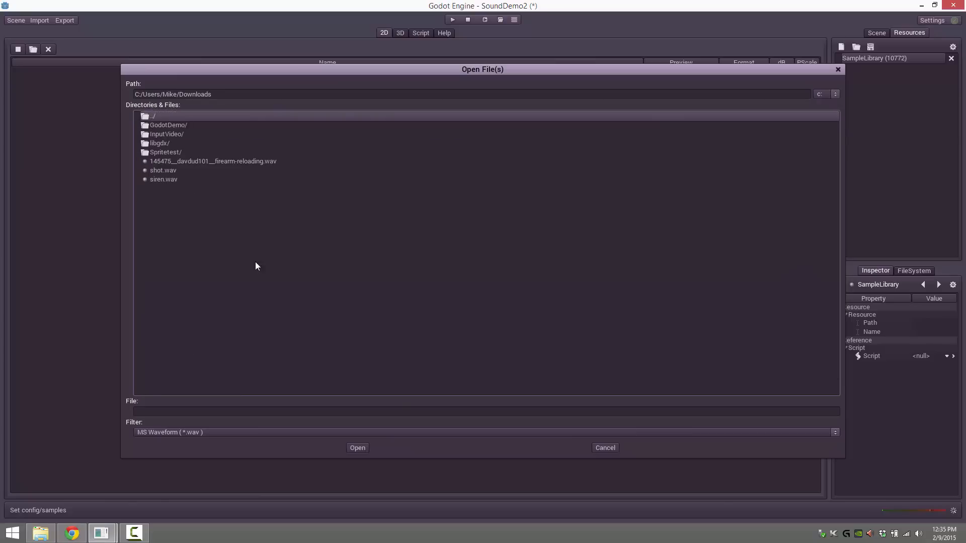
pyautogui.click(156, 172)
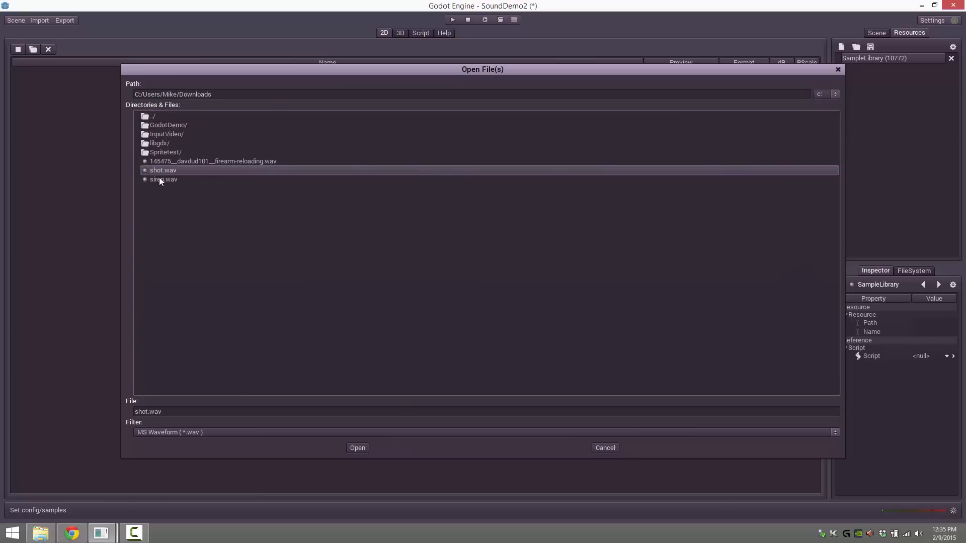
pyautogui.keyDown('shift'); pyautogui.click(165, 179); pyautogui.keyUp('shift')
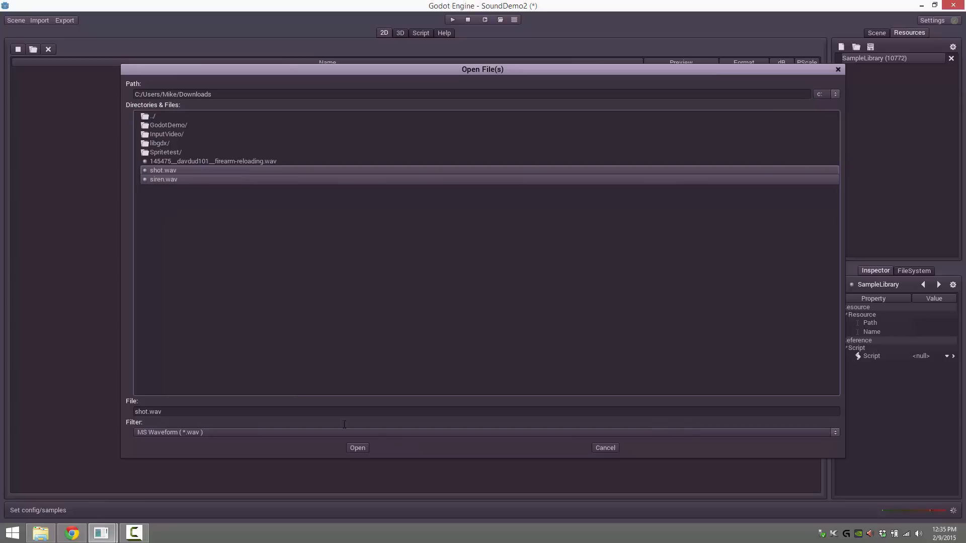
pyautogui.click(358, 448)
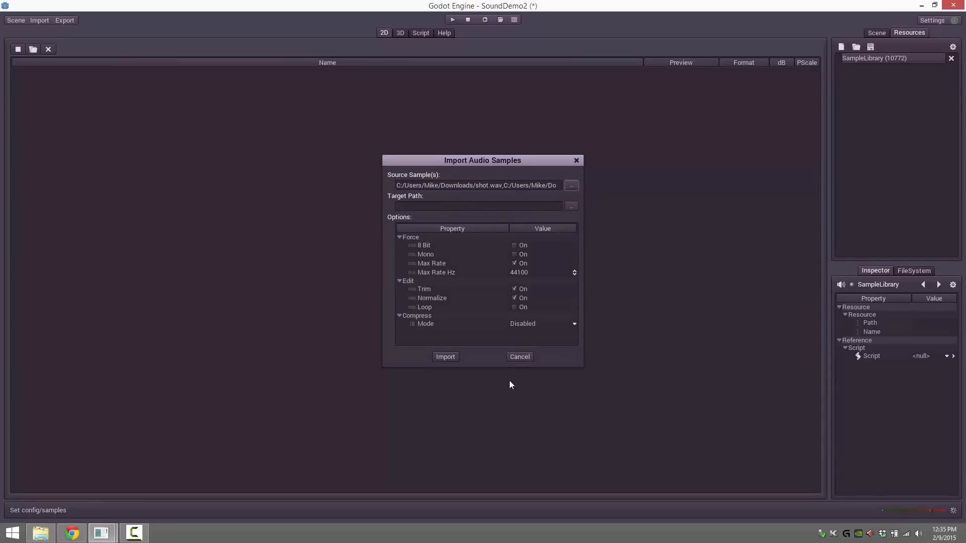
pyautogui.click(519, 357)
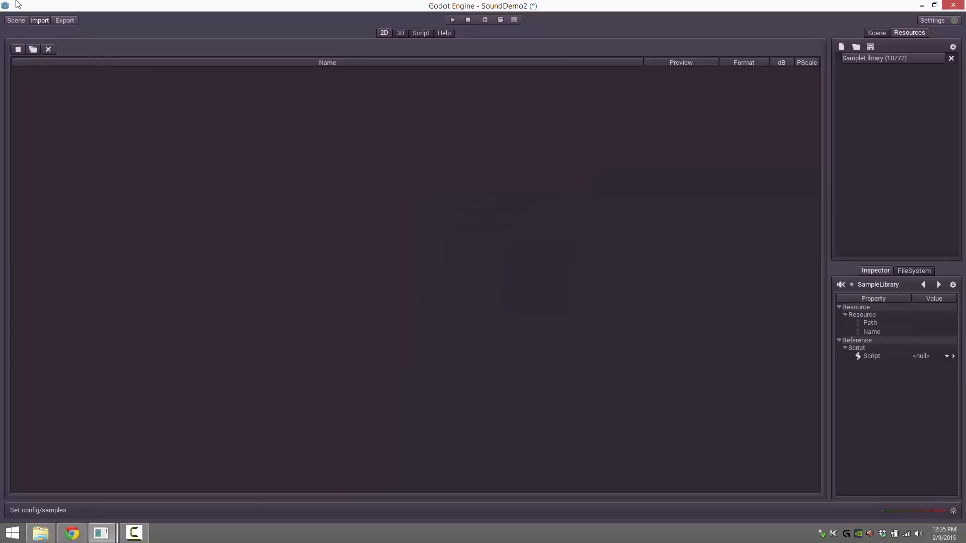
# Step: Reopen the audio sample import and choose only shot.wav from the Downloads folder as the source sample
pyautogui.click(40, 21)
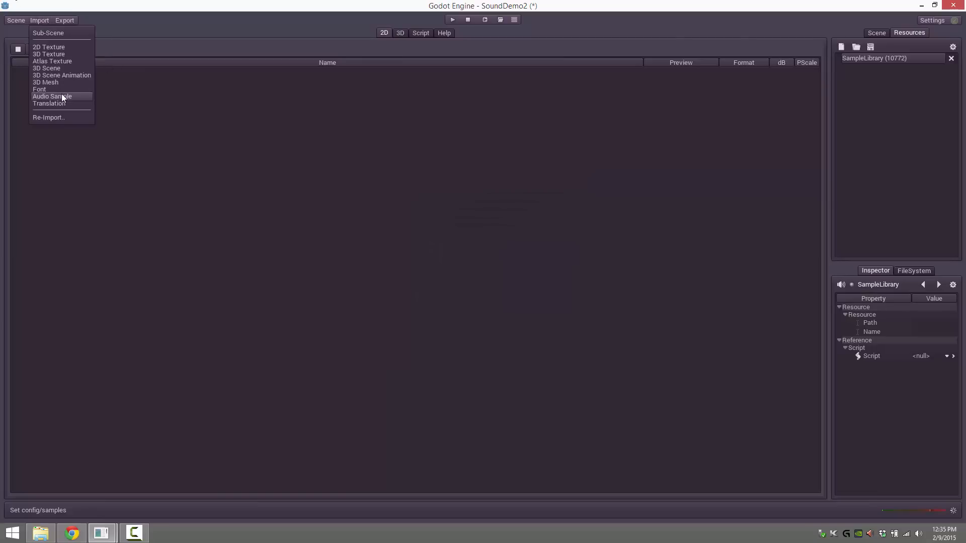
pyautogui.click(61, 93)
pyautogui.click(555, 184)
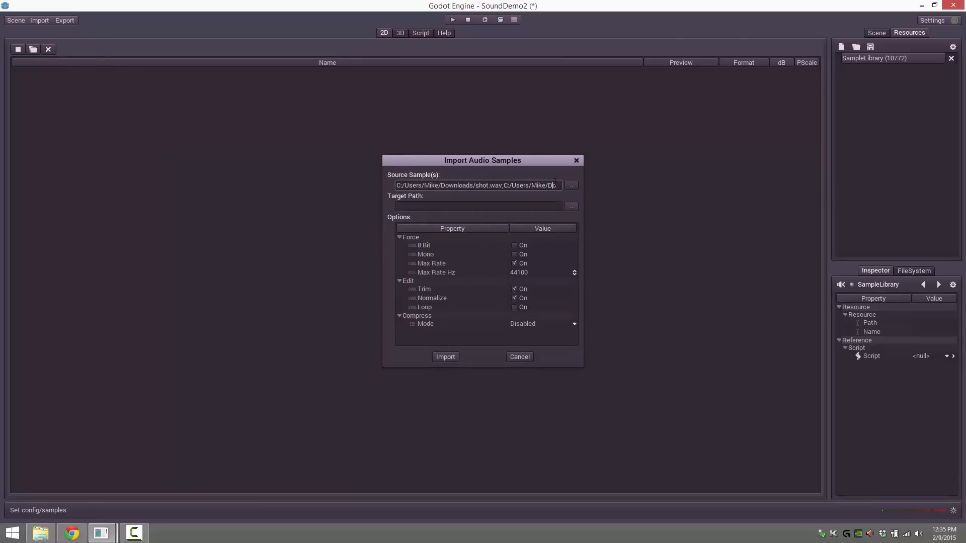
pyautogui.hotkey('ctrl', 'a')
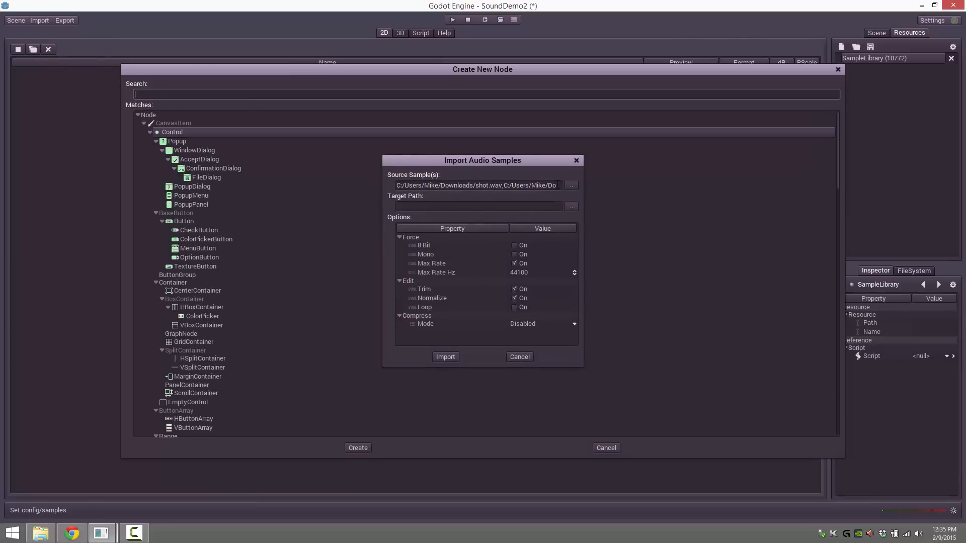
pyautogui.click(569, 188)
pyautogui.click(177, 171)
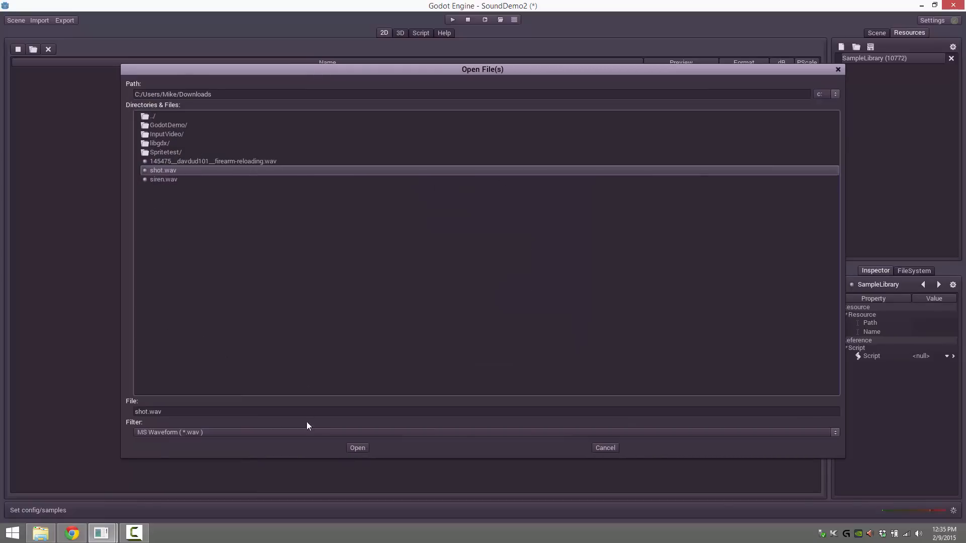
pyautogui.click(357, 448)
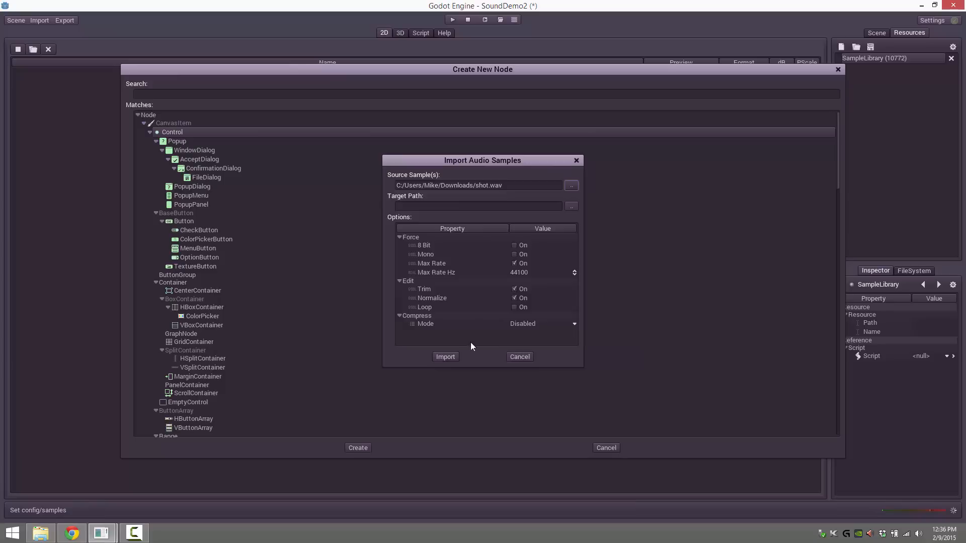
# Step: Set the import target to the project root res://, import the sample, and dismiss the node creation dialog
pyautogui.click(570, 207)
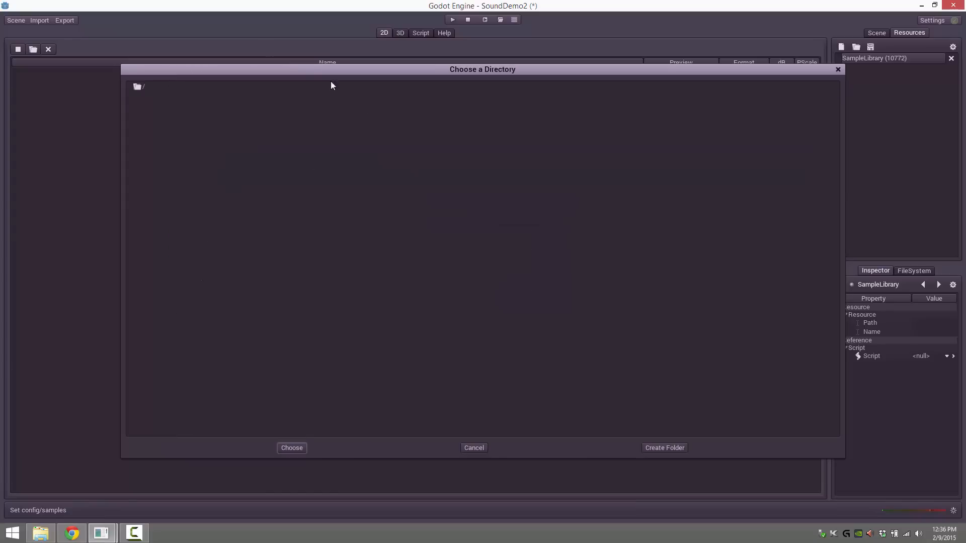
pyautogui.click(153, 86)
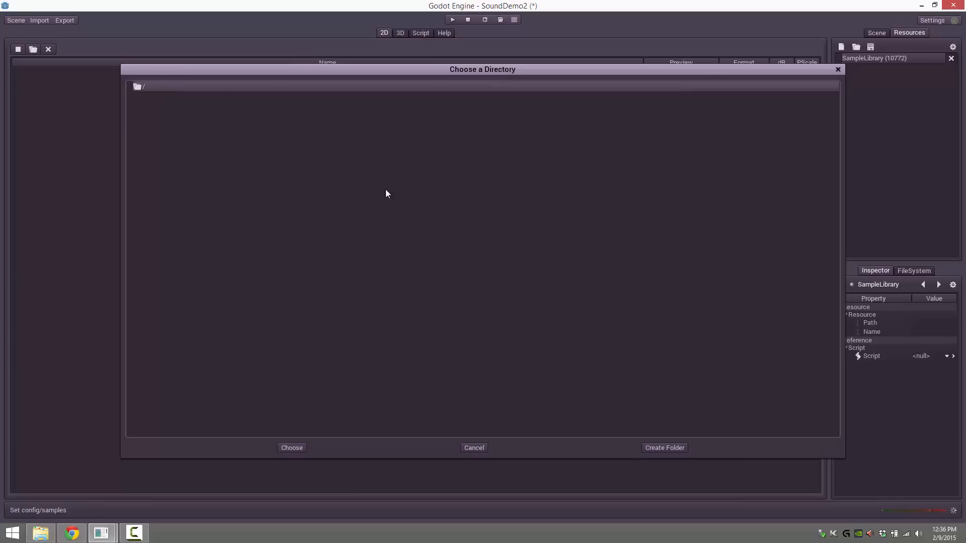
pyautogui.click(292, 447)
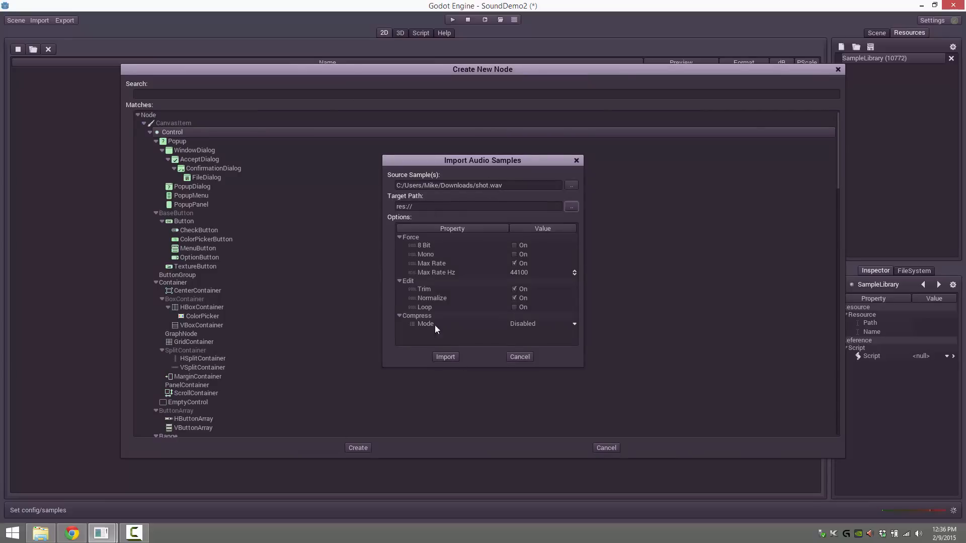
pyautogui.click(444, 357)
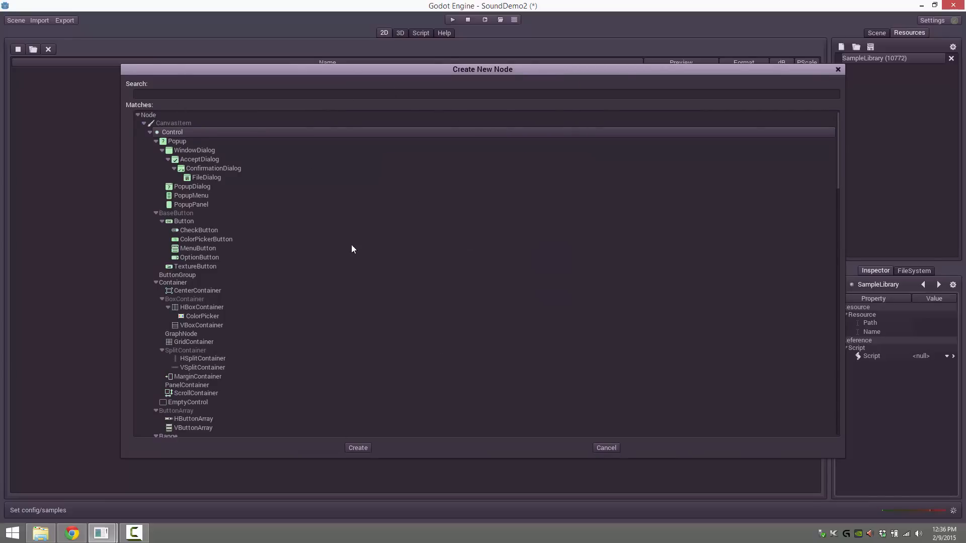
pyautogui.click(606, 447)
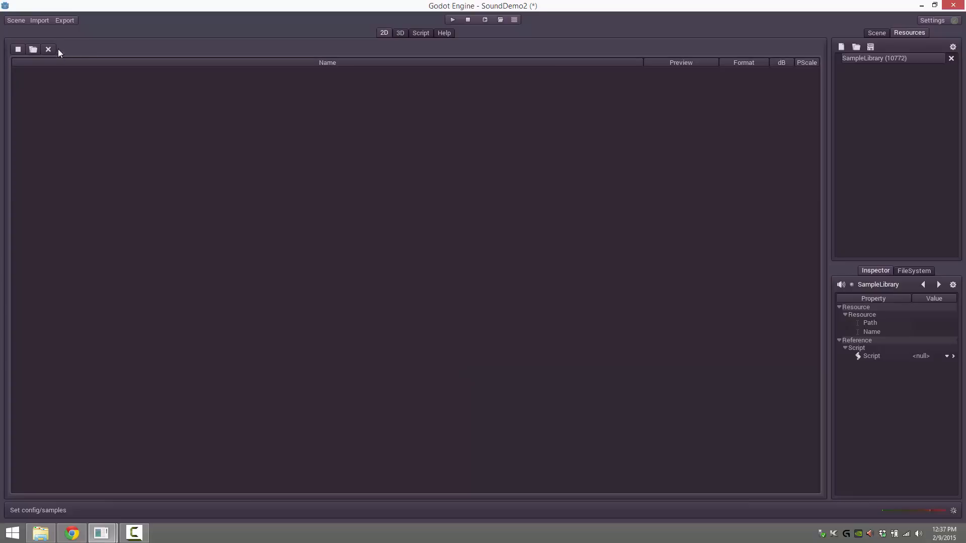
# Step: Show the project's file system and load the imported shot.smp into the sample library
pyautogui.click(907, 272)
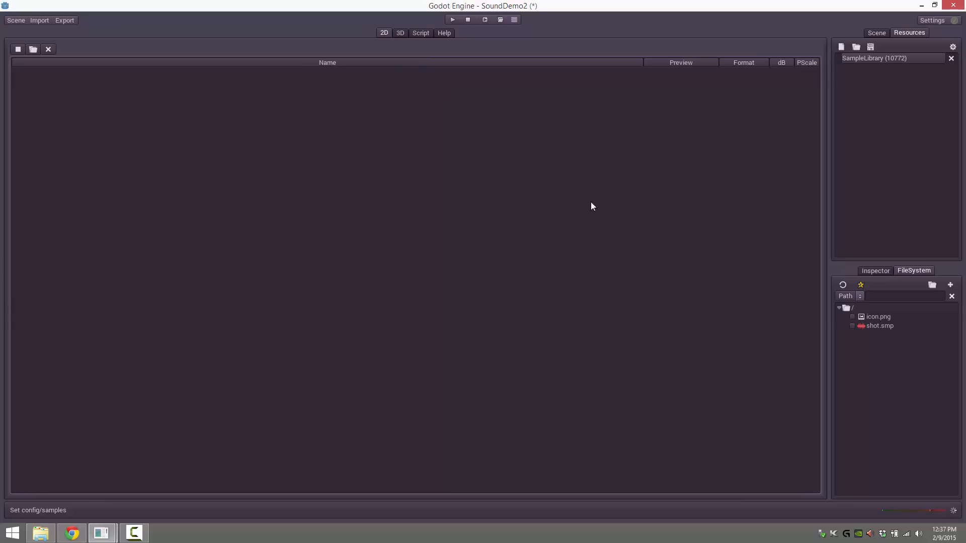
pyautogui.click(33, 50)
pyautogui.doubleClick(167, 125)
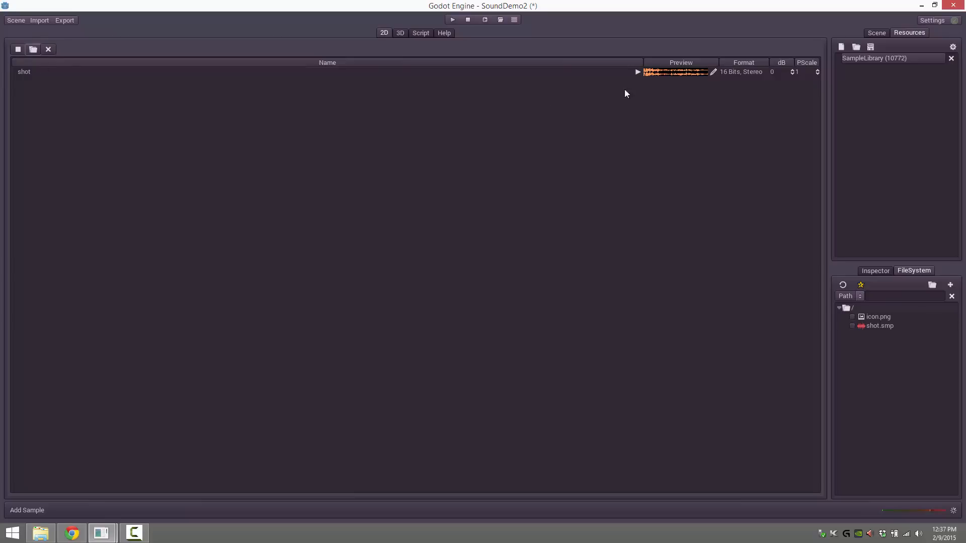
# Step: Play the shot sample in the library several times, and open its name for editing without changing it
pyautogui.click(635, 71)
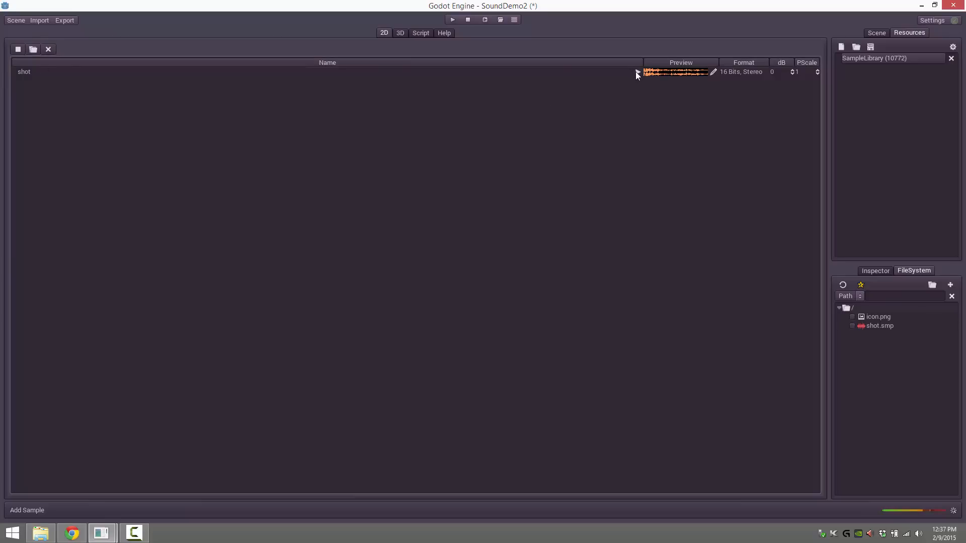
pyautogui.click(635, 72)
pyautogui.click(635, 71)
pyautogui.doubleClick(30, 72)
pyautogui.click(61, 102)
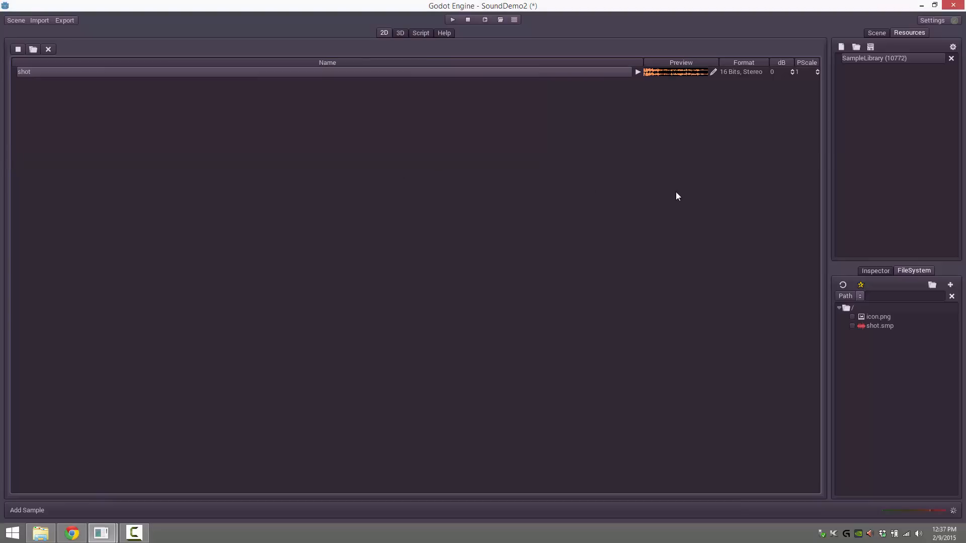
# Step: Return to the SamplePlayer node in the scene and review its playback, default and filter properties
pyautogui.click(876, 33)
pyautogui.click(865, 58)
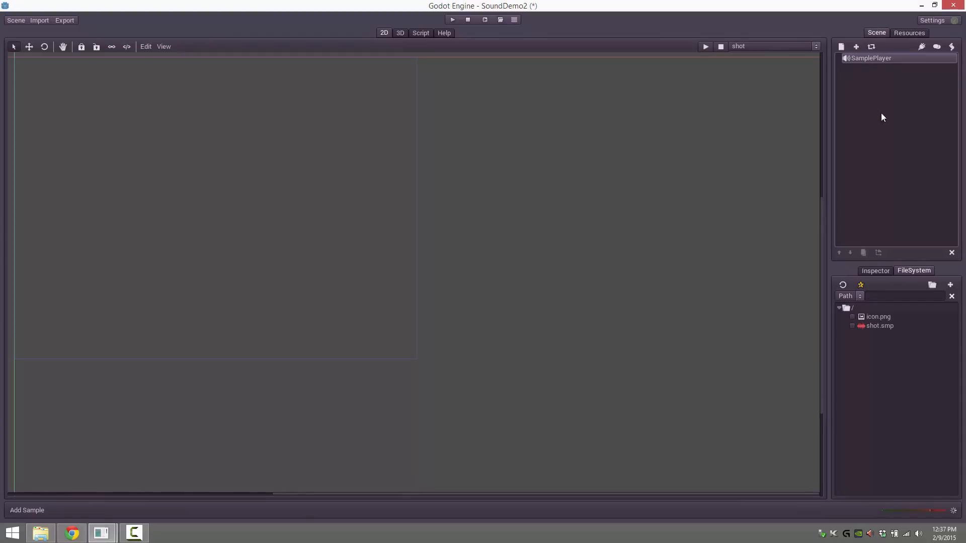
pyautogui.click(874, 271)
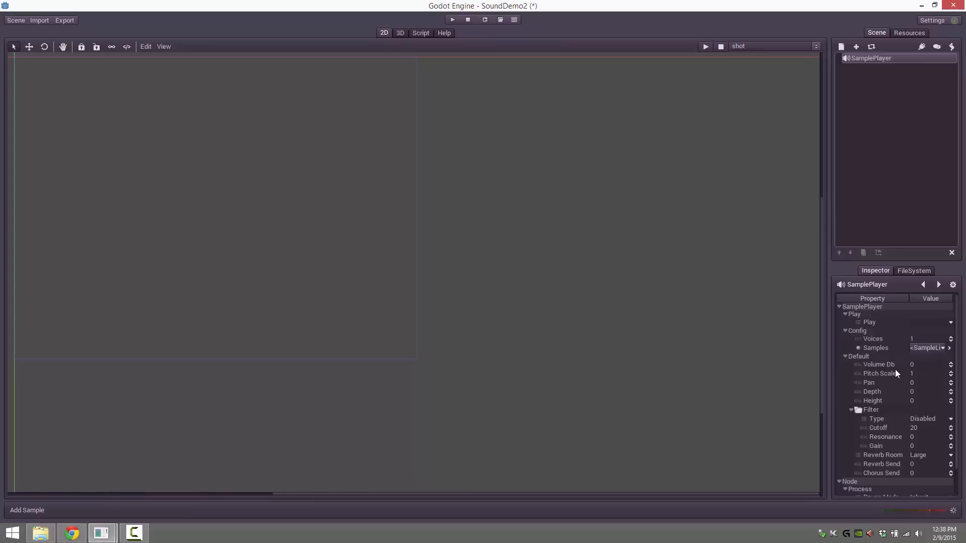
pyautogui.scroll(-2, 895, 395)
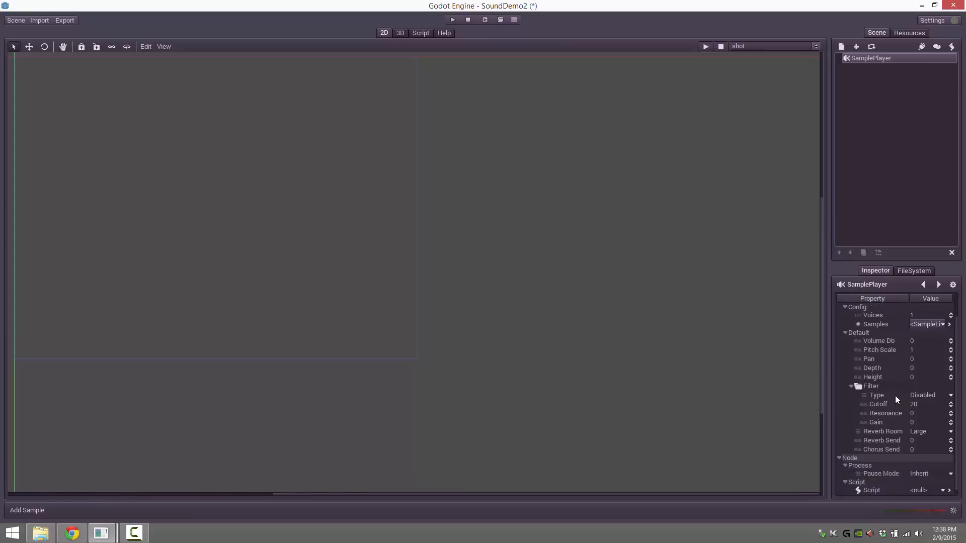
pyautogui.scroll(2, 901, 460)
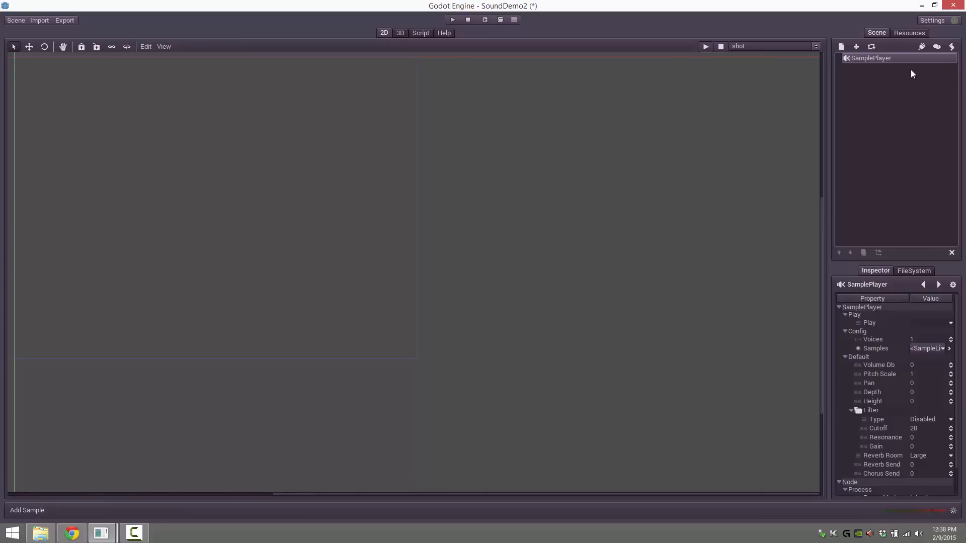
# Step: Create a GDScript for the SamplePlayer node, saved as myscript in the project root res://
pyautogui.click(871, 49)
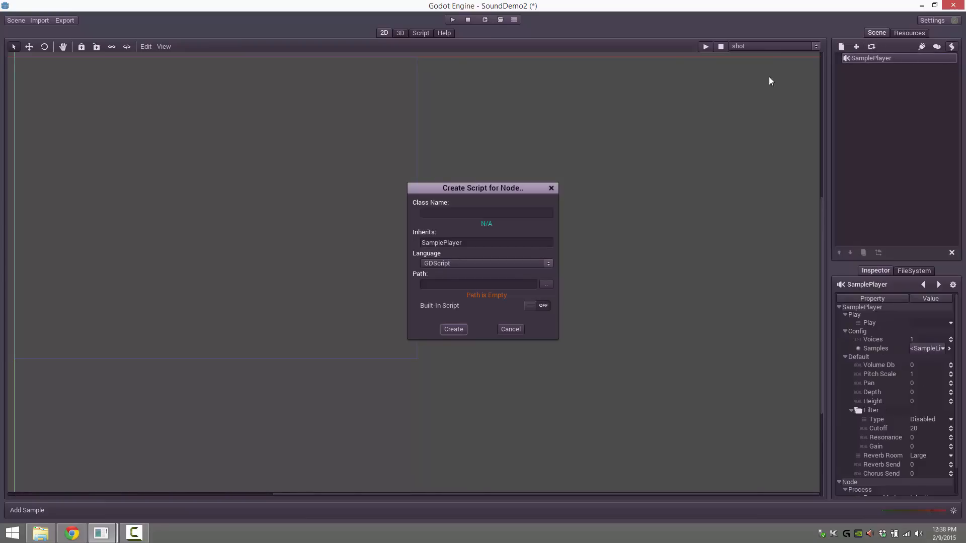
pyautogui.click(545, 285)
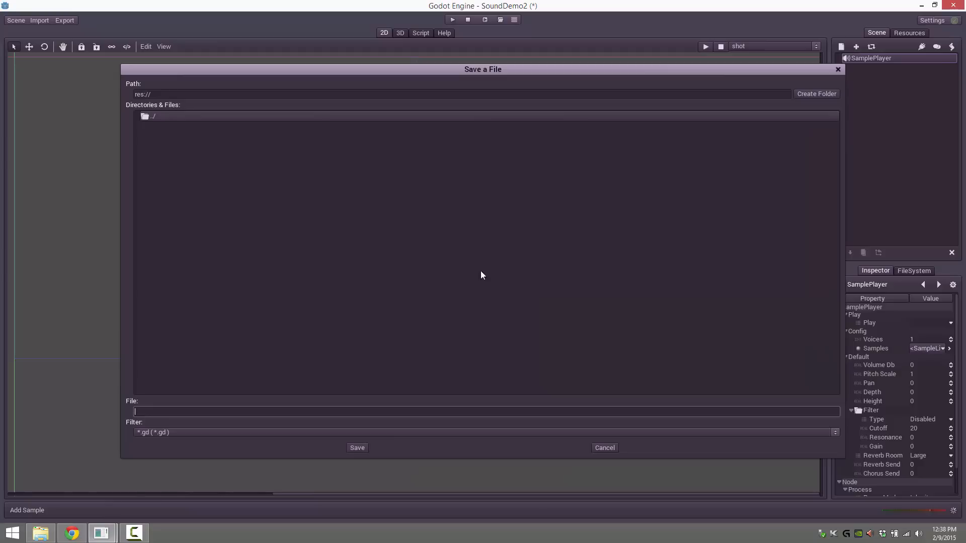
pyautogui.click(349, 450)
pyautogui.click(482, 276)
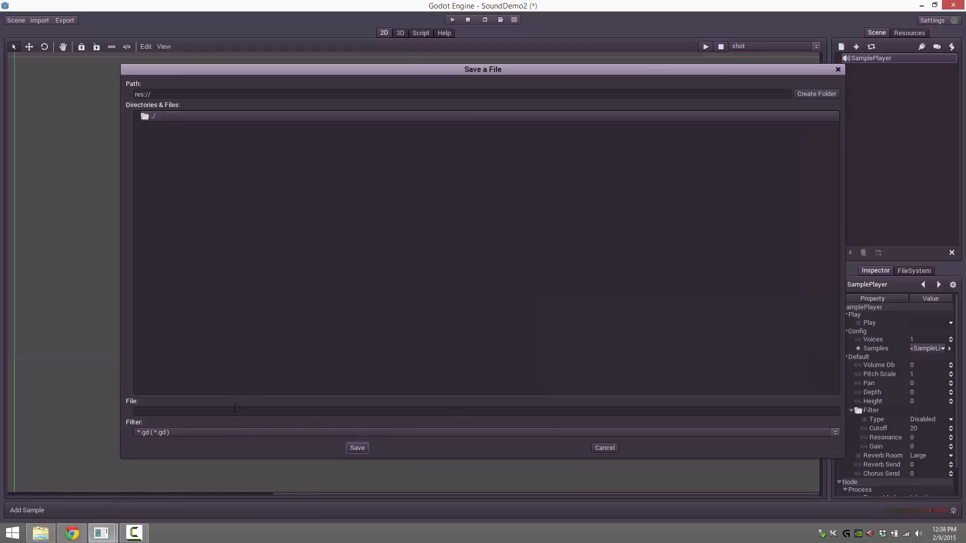
pyautogui.click(236, 409)
pyautogui.write('myscript.')
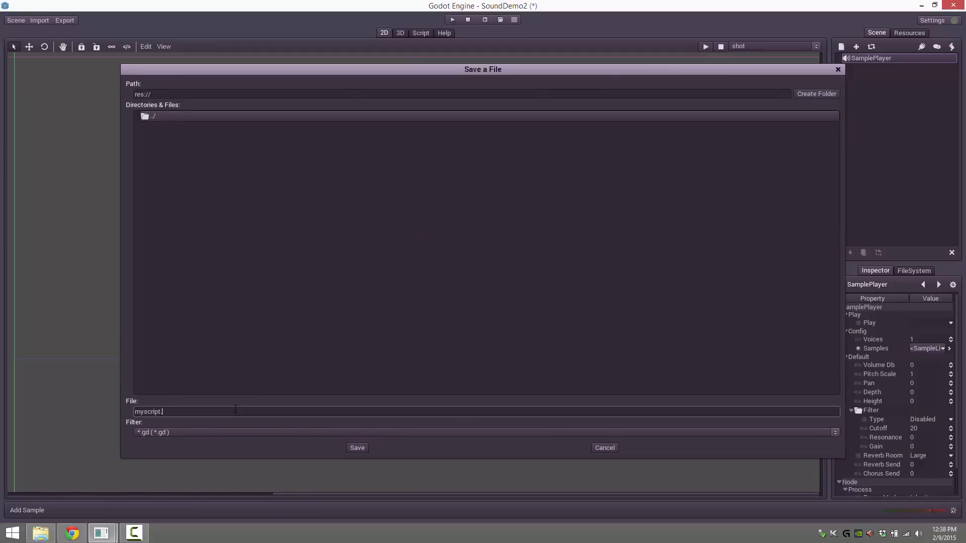
pyautogui.press('Return')
pyautogui.click(454, 330)
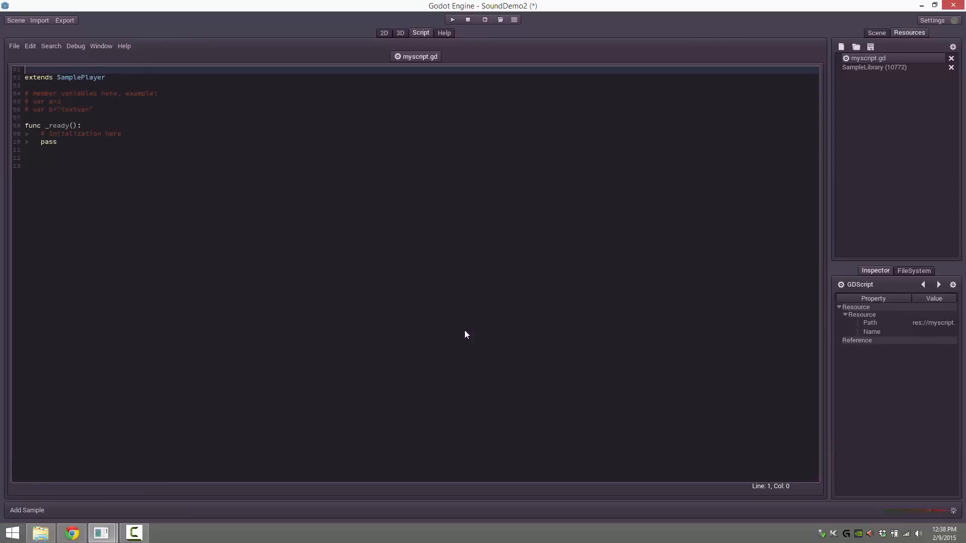
# Step: Delete the template comments and _ready function from the script, keeping only the extends SamplePlayer line
pyautogui.click(63, 167)
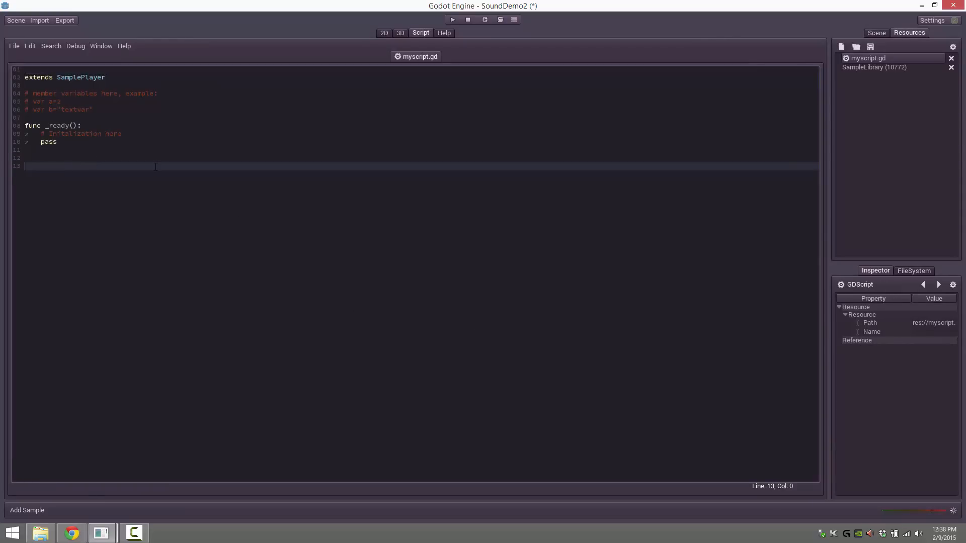
pyautogui.hotkey('ctrl', 'a')
pyautogui.hotkey('shift', 'Down')
pyautogui.hotkey('shift', 'Down')
pyautogui.hotkey('shift', 'Down')
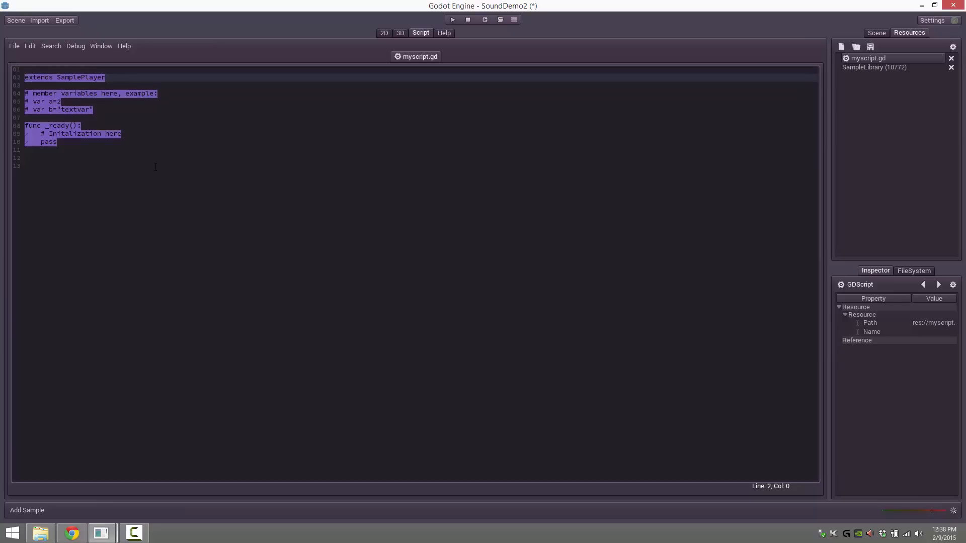
pyautogui.press('BackSpace')
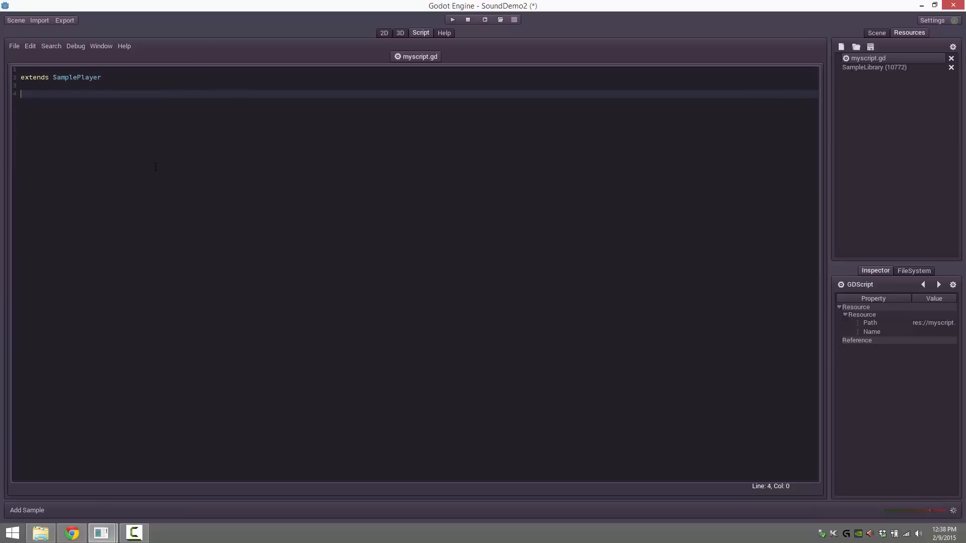
# Step: Write a _ready() function that calls play("shot")
pyautogui.write('func _ready():')
pyautogui.press('Return')
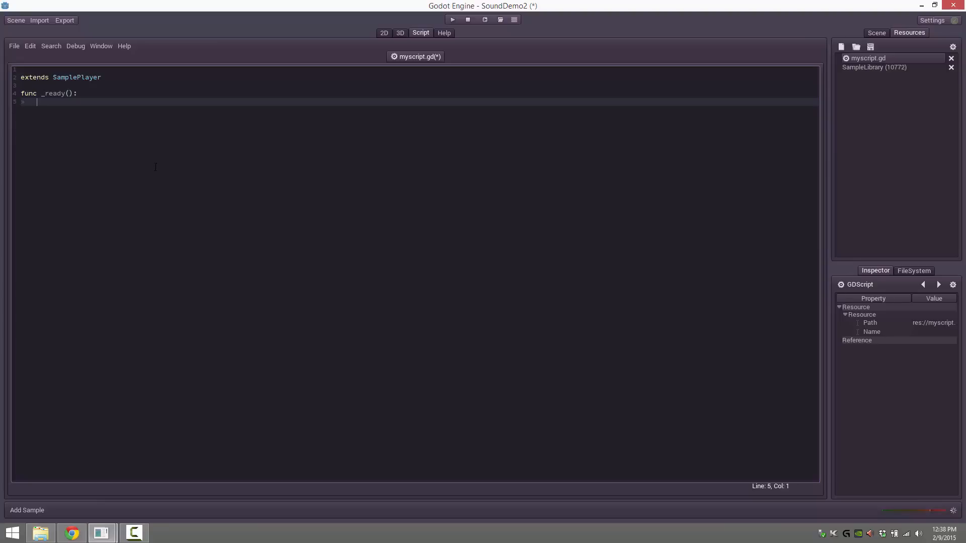
pyautogui.write('play("')
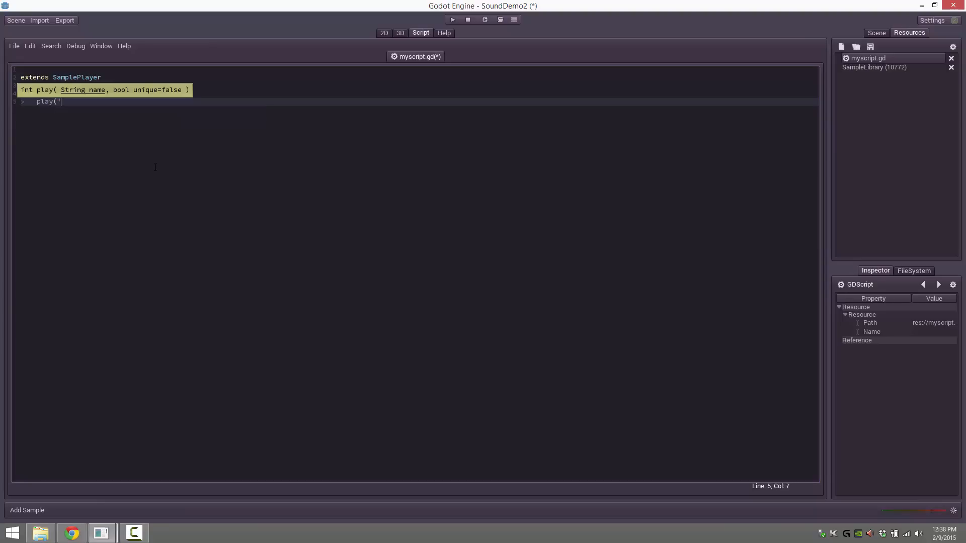
pyautogui.write('shot")')
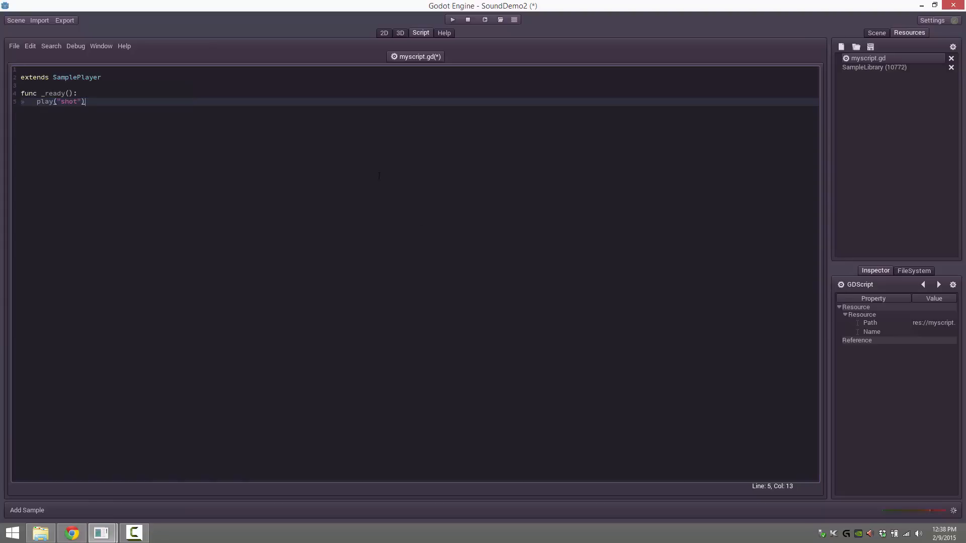
# Step: Save the scene in res:// as new_scene.scn
pyautogui.hotkey('ctrl', 's')
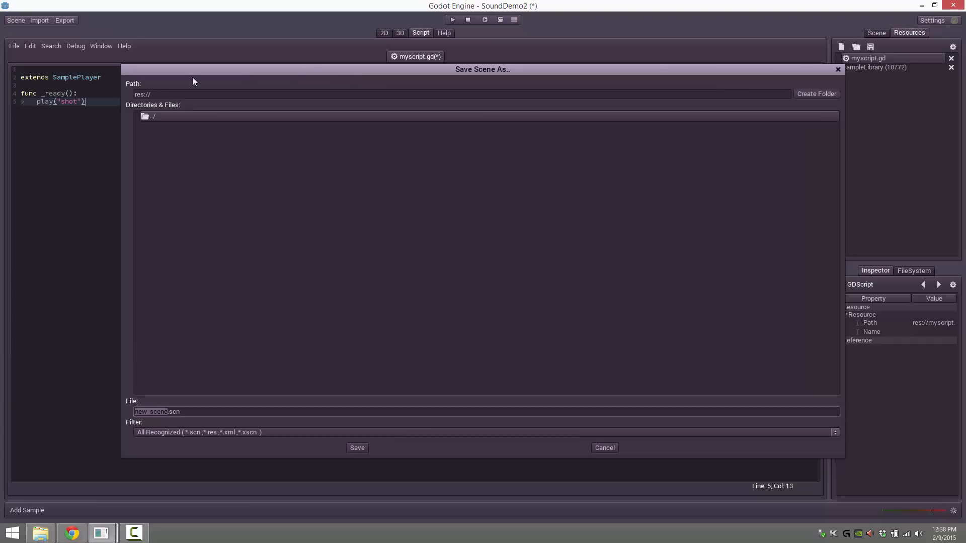
pyautogui.click(358, 436)
pyautogui.click(396, 254)
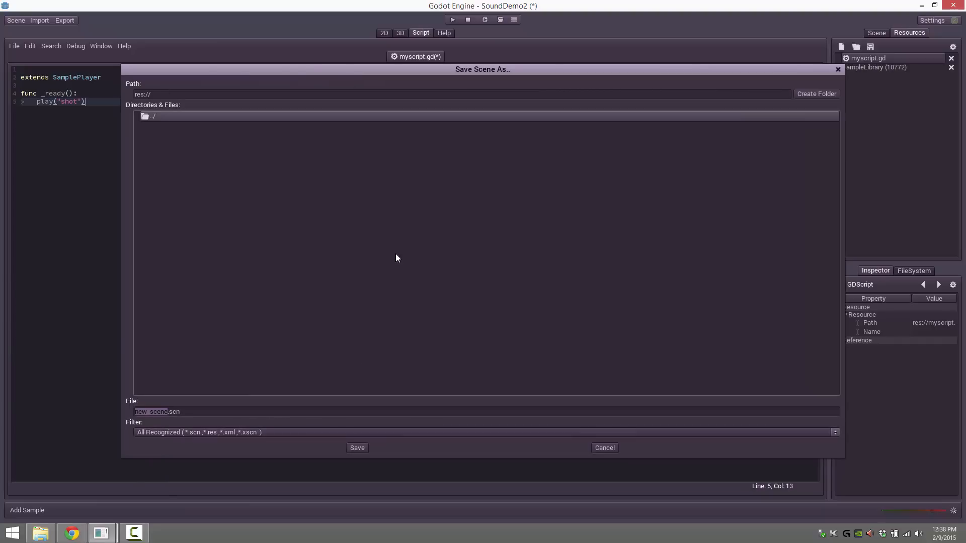
pyautogui.click(356, 447)
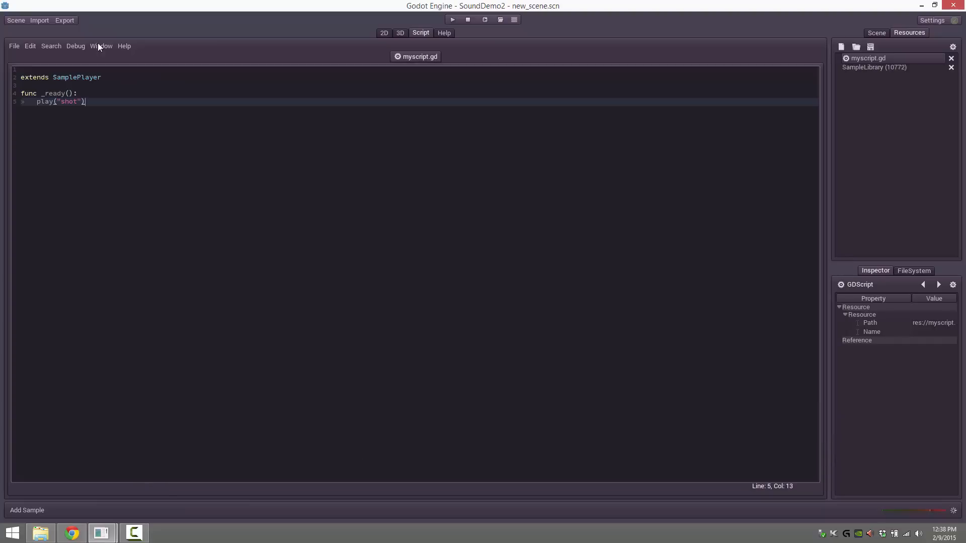
# Step: Set the project's main_scene setting to res://new_scene.scn and close the project settings
pyautogui.click(19, 23)
pyautogui.click(29, 160)
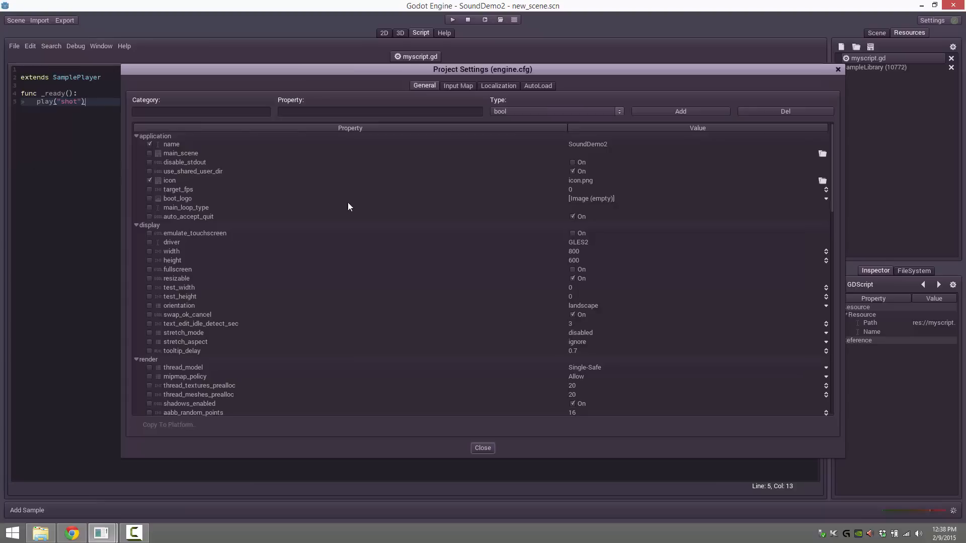
pyautogui.click(602, 154)
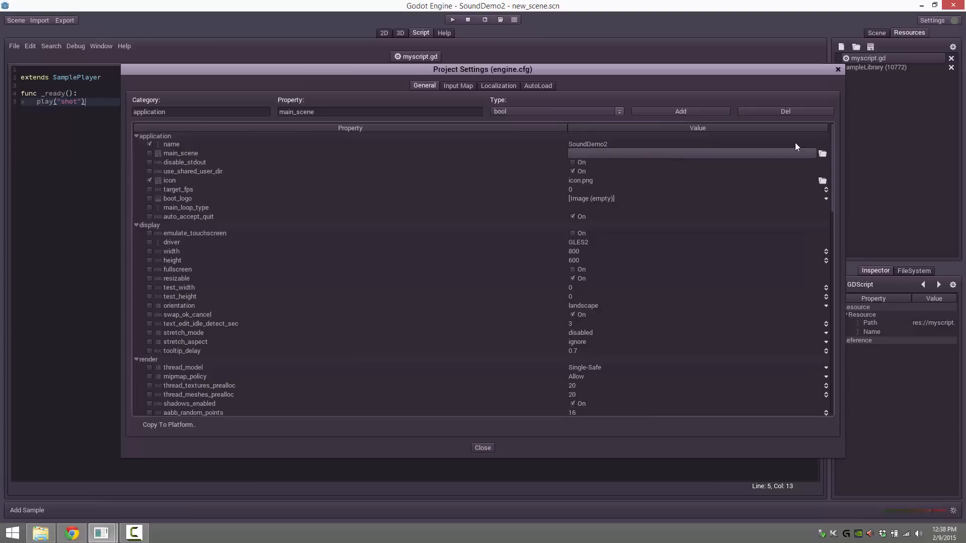
pyautogui.click(821, 154)
pyautogui.click(586, 157)
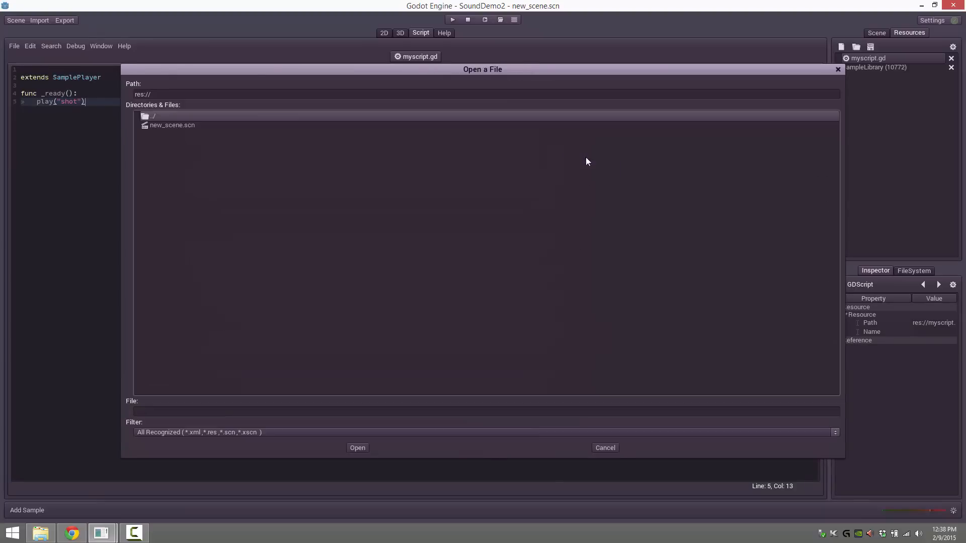
pyautogui.doubleClick(193, 125)
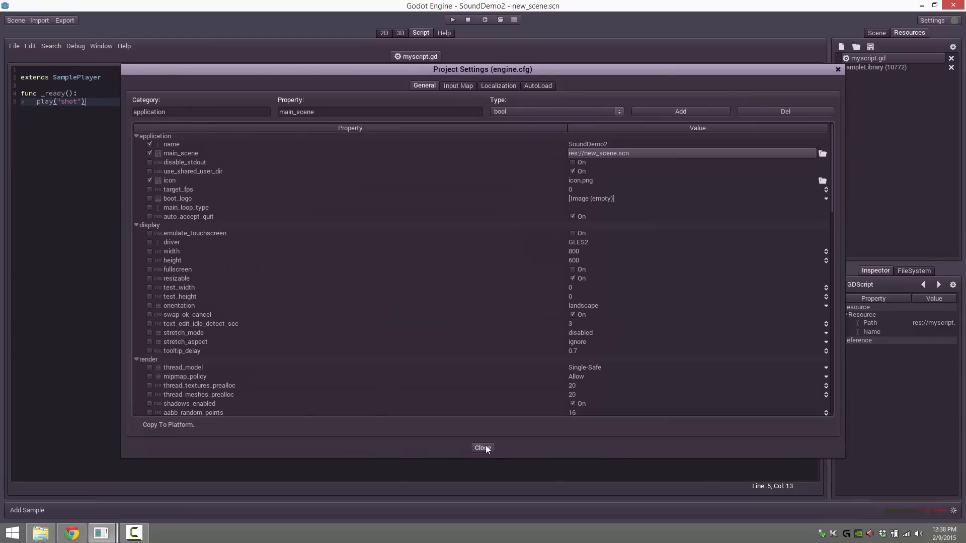
pyautogui.click(482, 448)
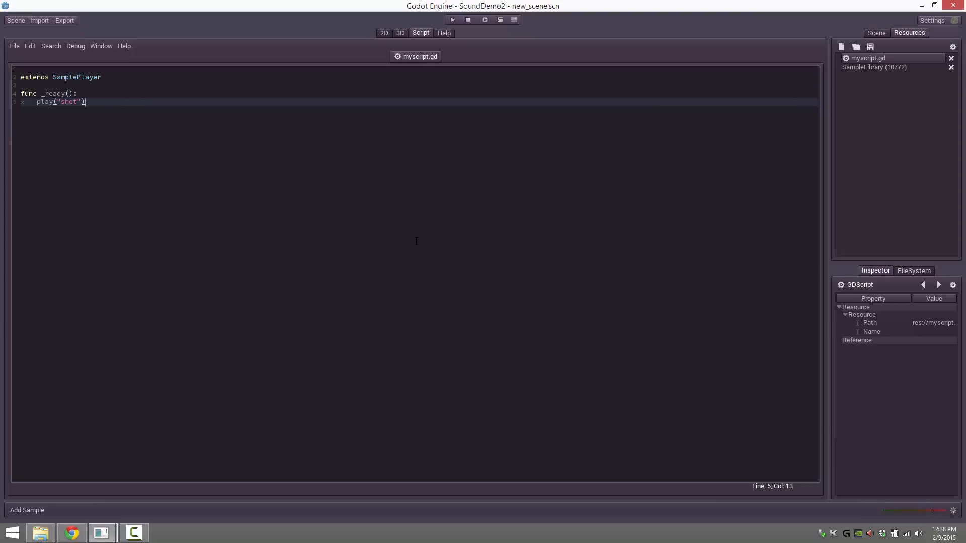
# Step: Run the project to hear the shot sample, close the game window and dismiss the alert
pyautogui.click(455, 19)
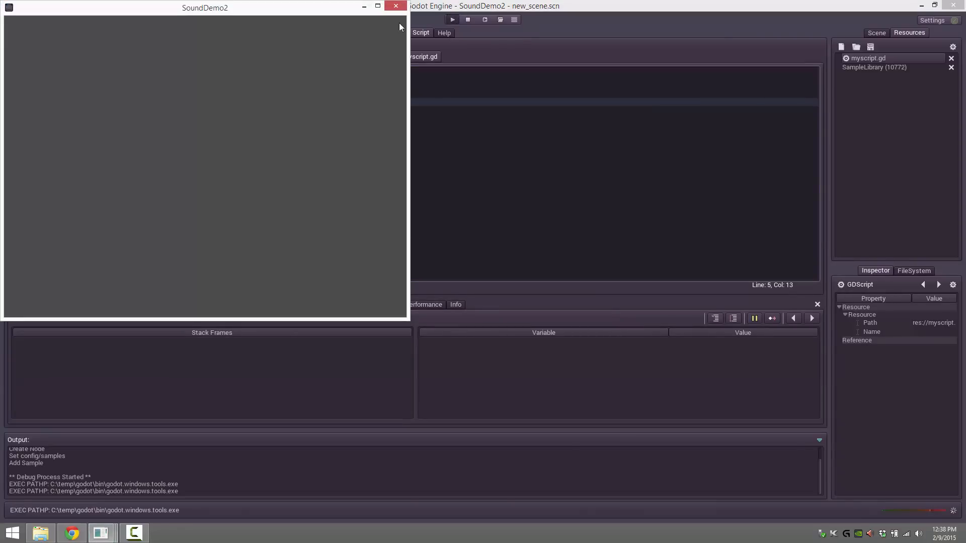
pyautogui.click(395, 6)
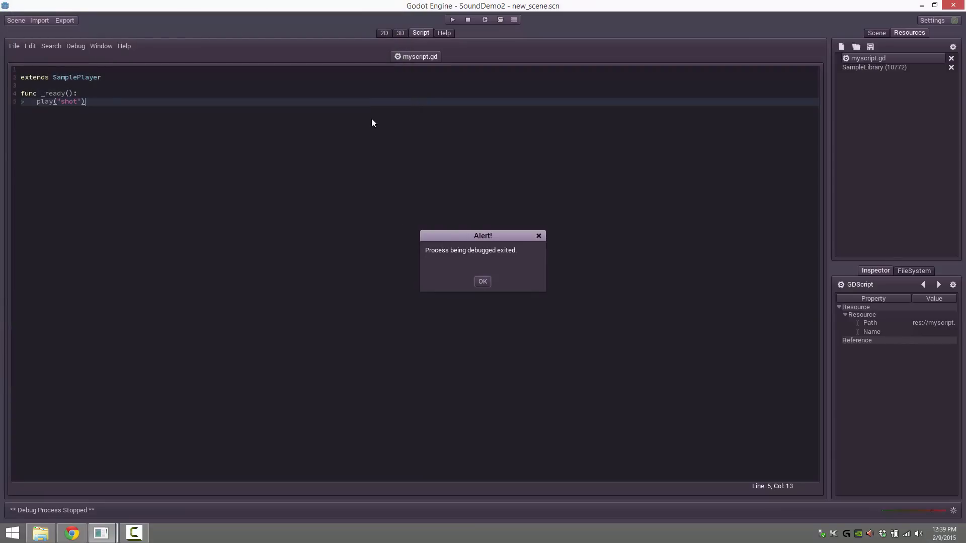
pyautogui.click(480, 283)
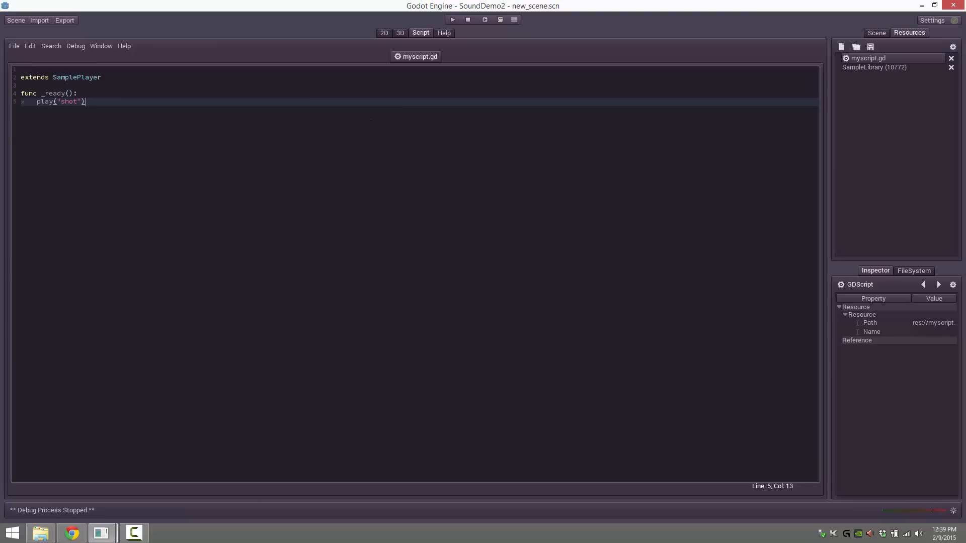
# Step: Return to the 2D view and show the scene tree
pyautogui.hotkey('alt', 'Tab')
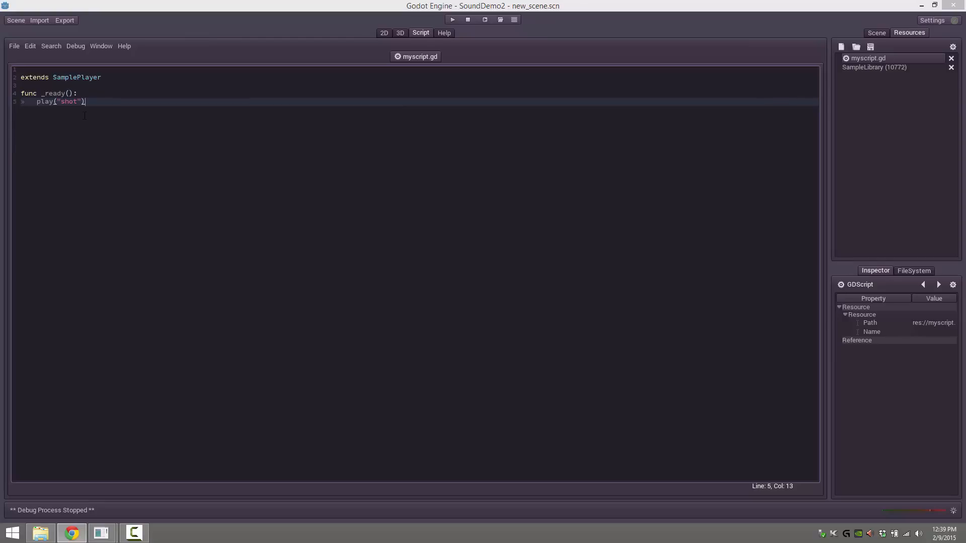
pyautogui.click(386, 33)
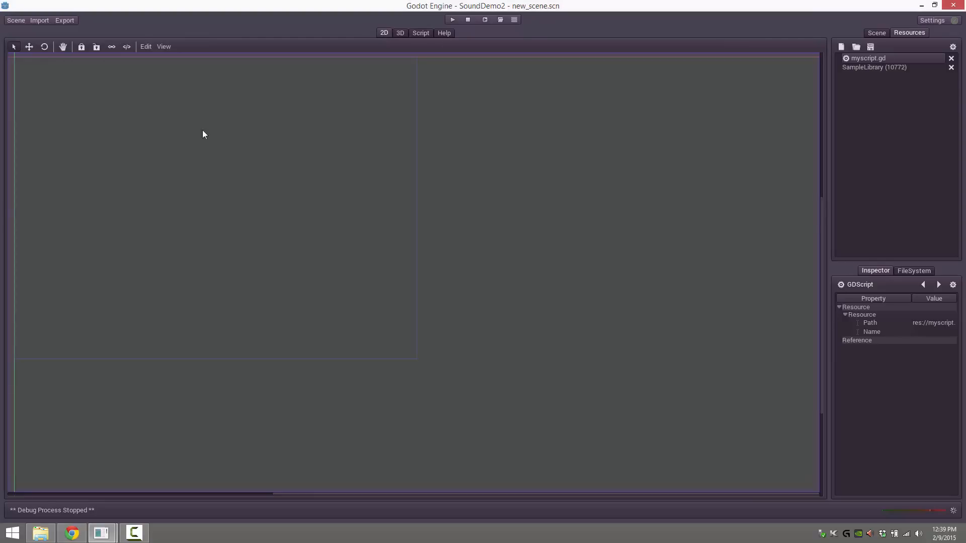
pyautogui.click(875, 33)
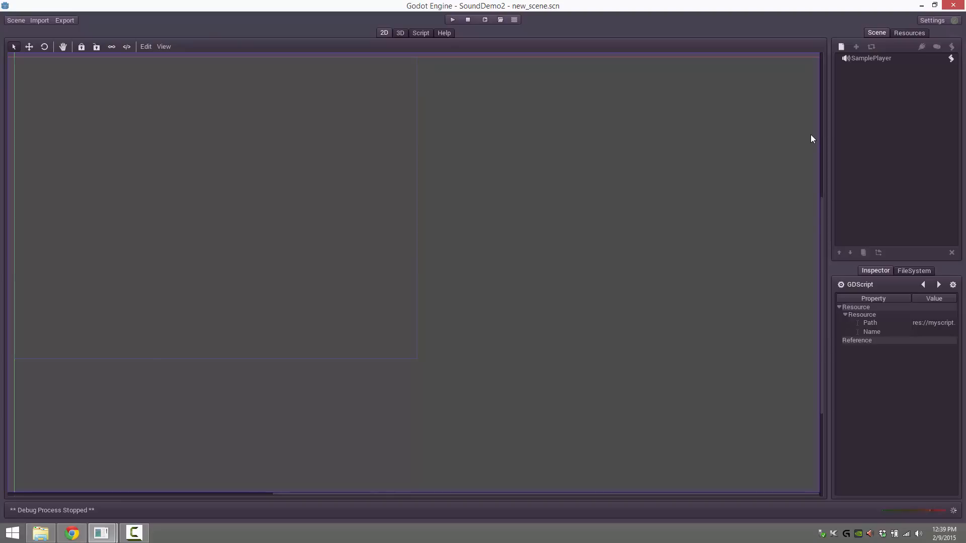
# Step: Try twice to add a Button node without a parent node selected in the scene tree
pyautogui.click(841, 46)
pyautogui.write('Button')
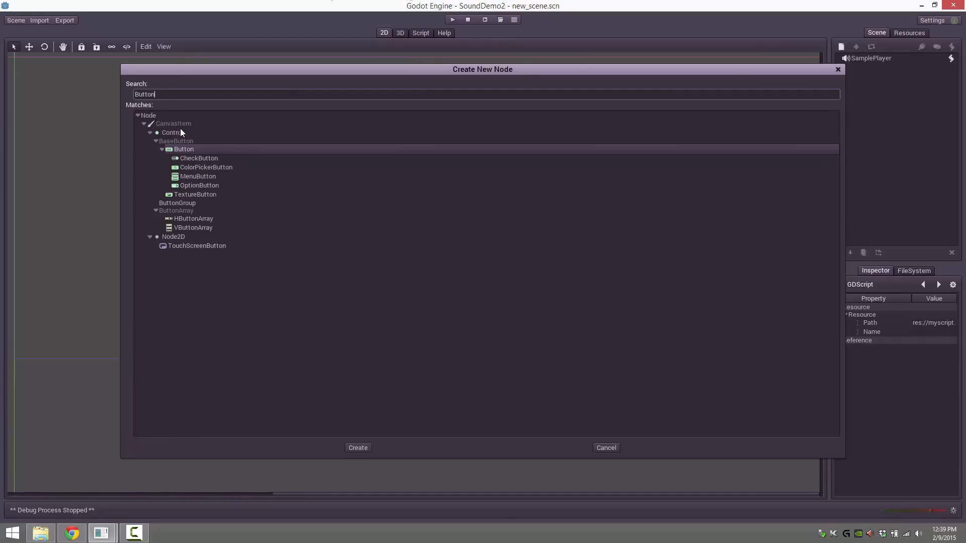
pyautogui.doubleClick(178, 149)
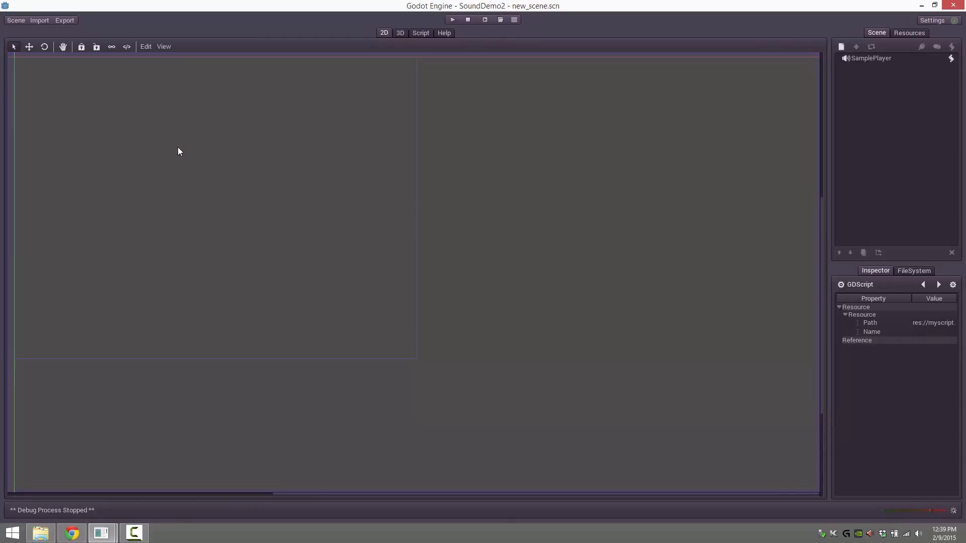
pyautogui.click(840, 47)
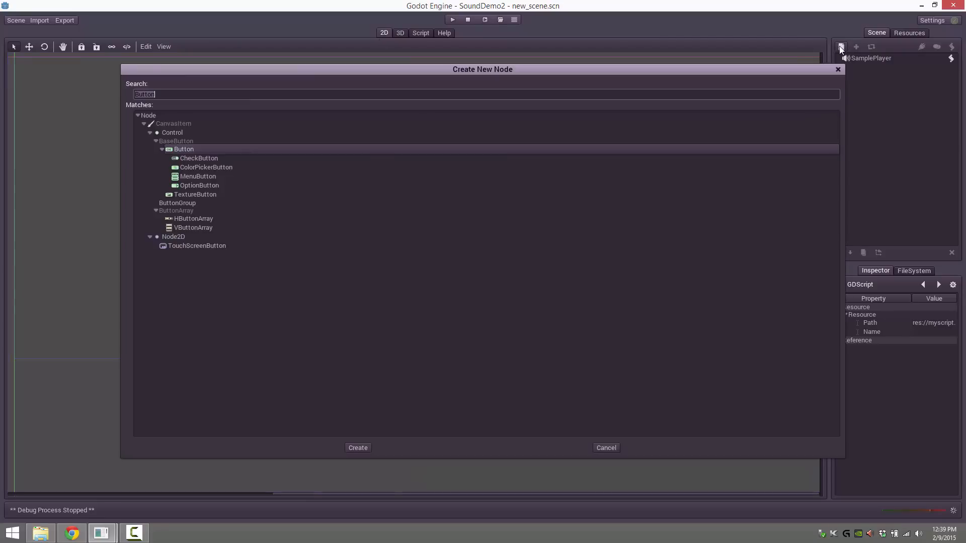
pyautogui.click(356, 448)
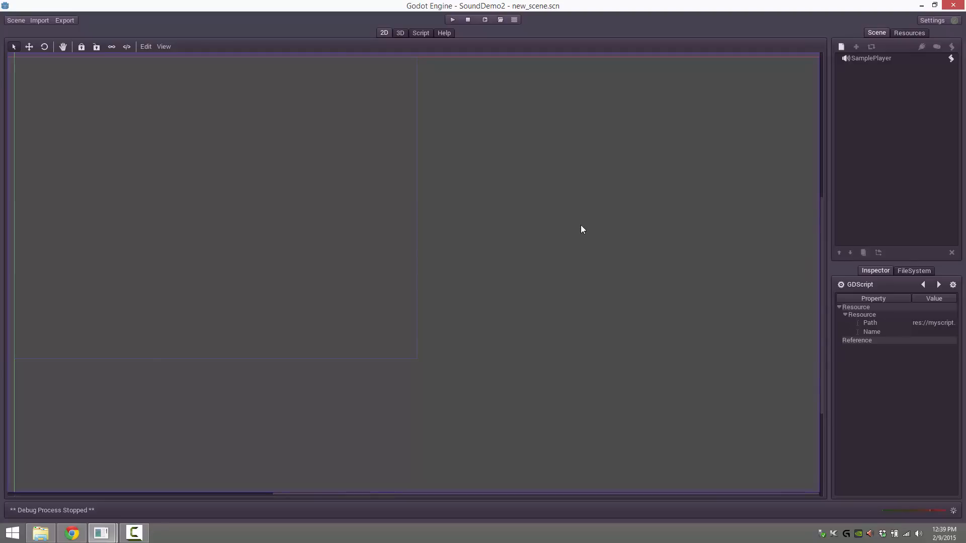
# Step: Add a Button node under the SamplePlayer and enlarge it to about 216 by 87 pixels
pyautogui.click(861, 59)
pyautogui.click(841, 46)
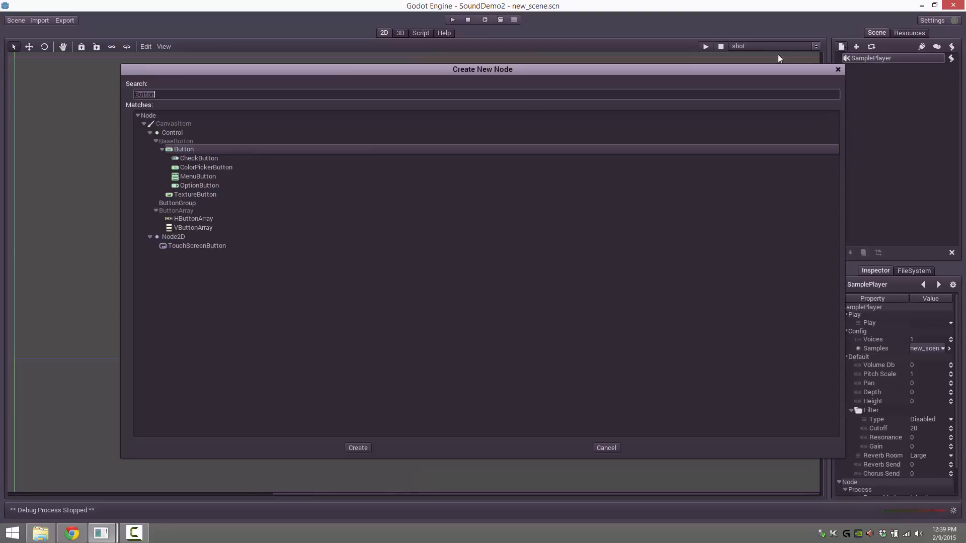
pyautogui.click(184, 150)
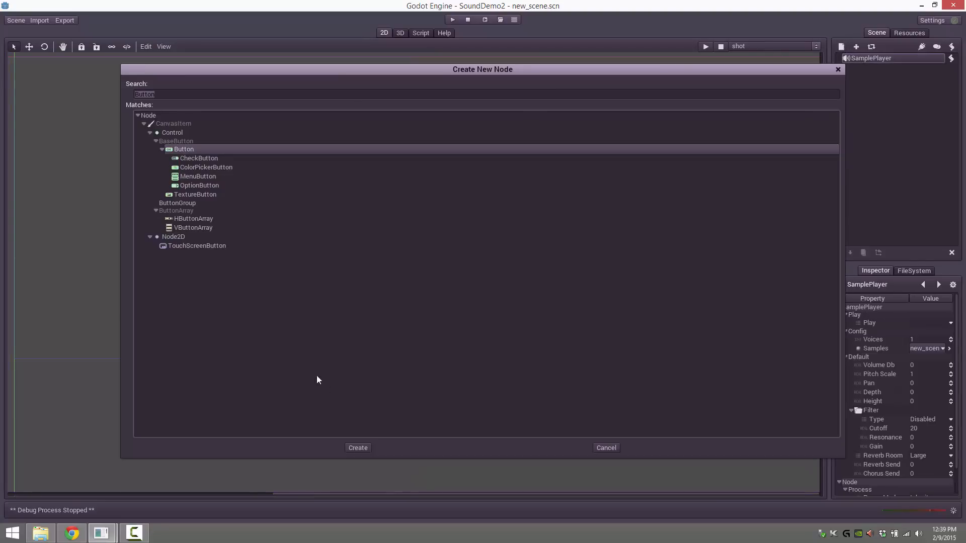
pyautogui.click(358, 448)
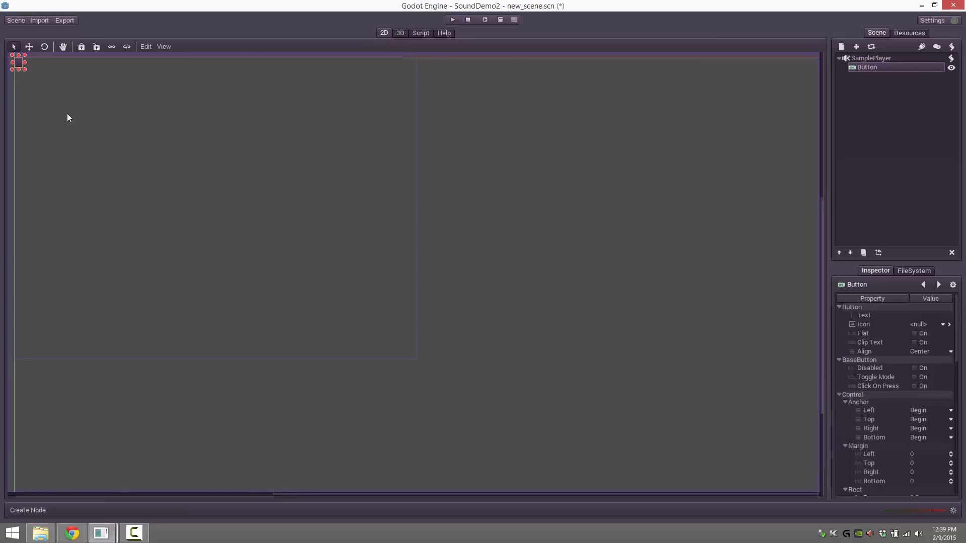
pyautogui.moveTo(25, 68); pyautogui.dragTo(125, 102)
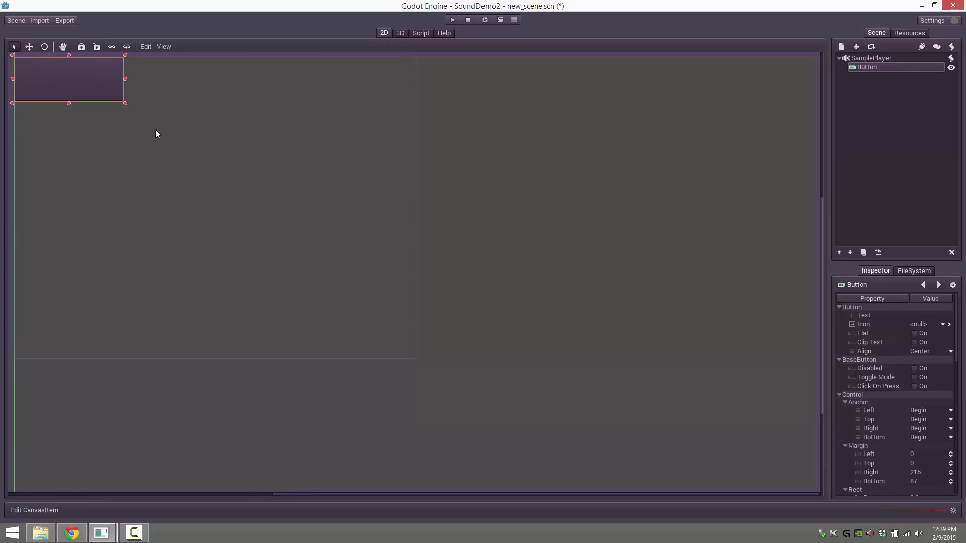
# Step: Try to set the button's text to Play Sound without confirming the entry
pyautogui.click(923, 316)
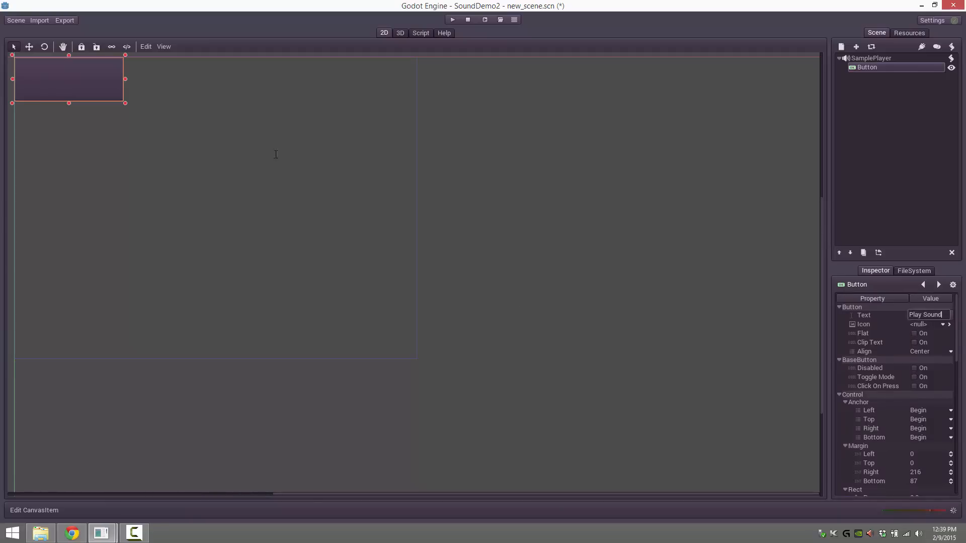
pyautogui.click(101, 81)
pyautogui.click(149, 171)
pyautogui.click(78, 70)
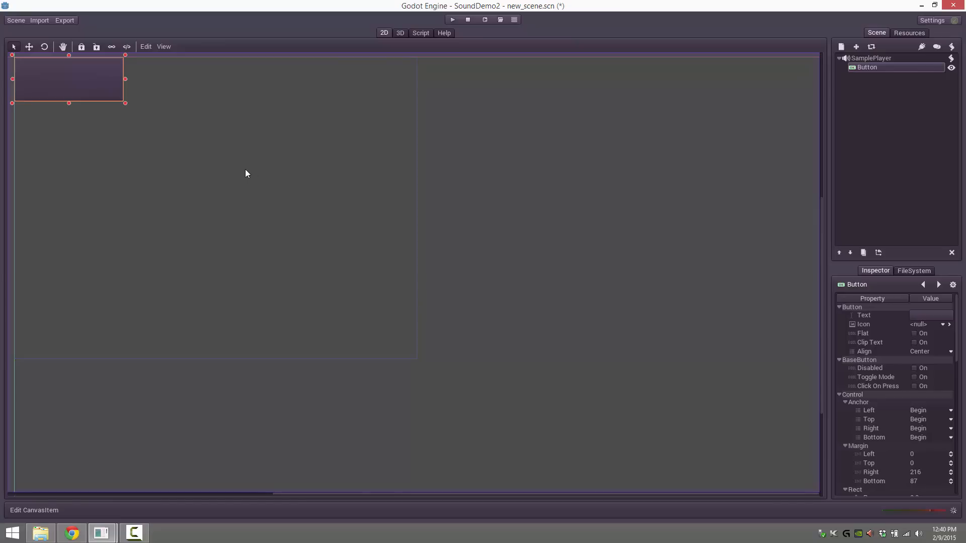
# Step: Set the button's text to Play Sound and confirm the entry
pyautogui.click(921, 315)
pyautogui.write('Play Sound')
pyautogui.press('Return')
pyautogui.click(146, 183)
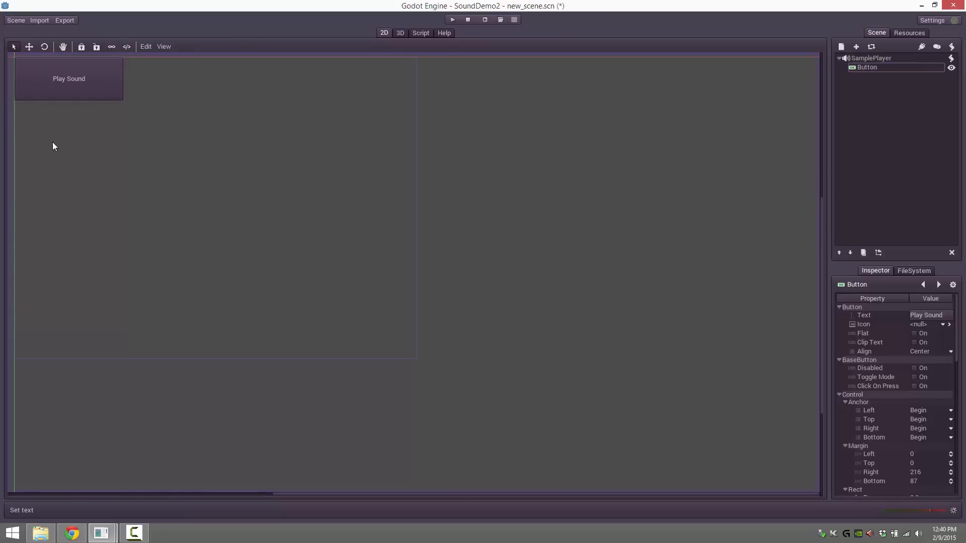
# Step: Attach a new GDScript file named MyButton.gd to the Play Sound button
pyautogui.click(113, 98)
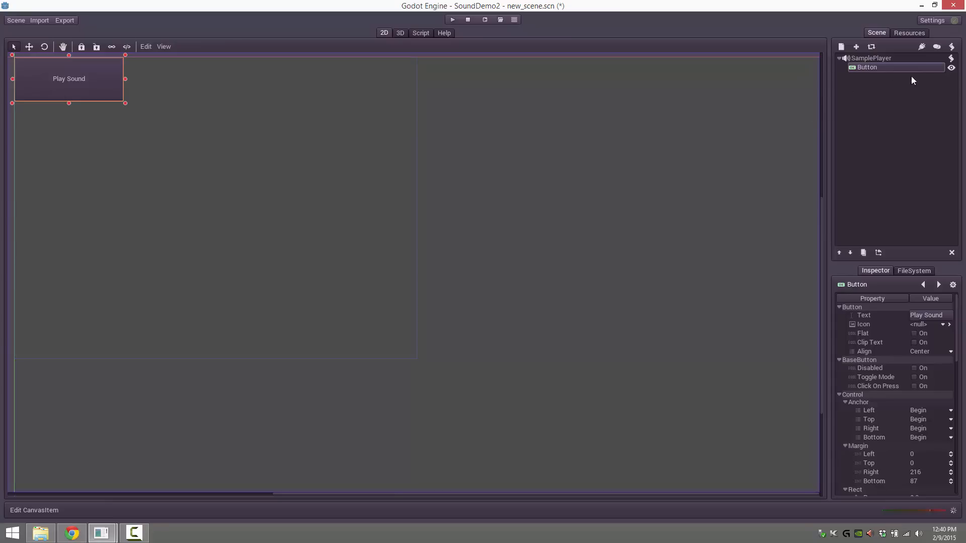
pyautogui.click(936, 47)
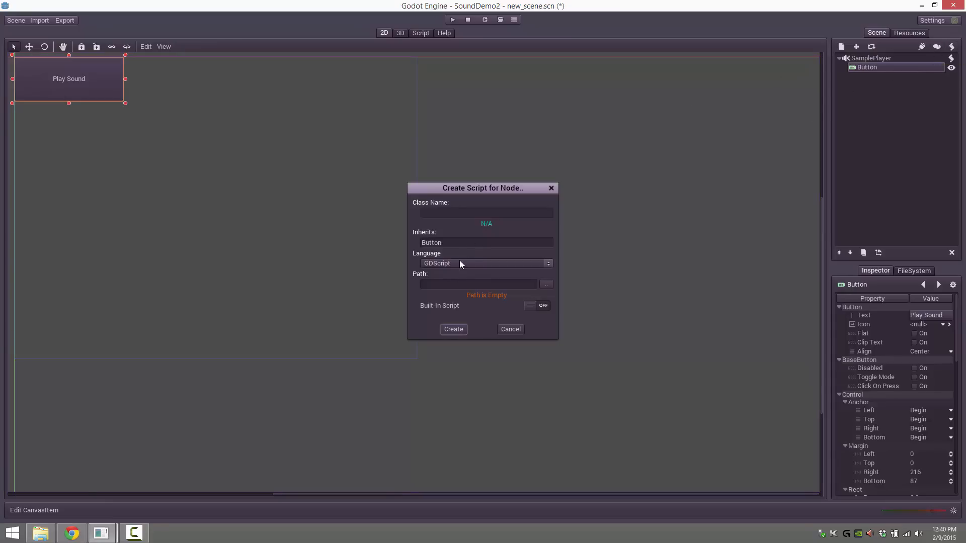
pyautogui.click(449, 284)
pyautogui.write('MyBU')
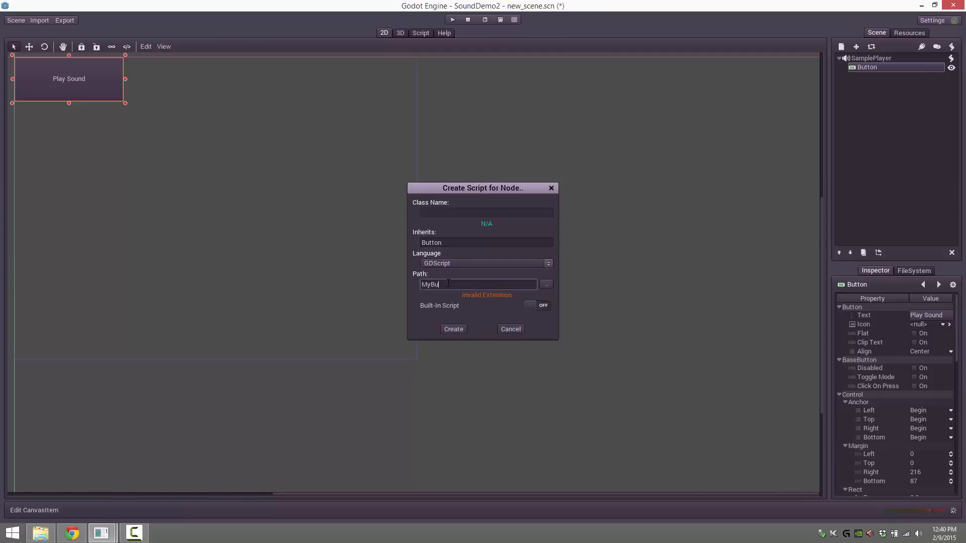
pyautogui.write('tton.gd')
pyautogui.click(449, 327)
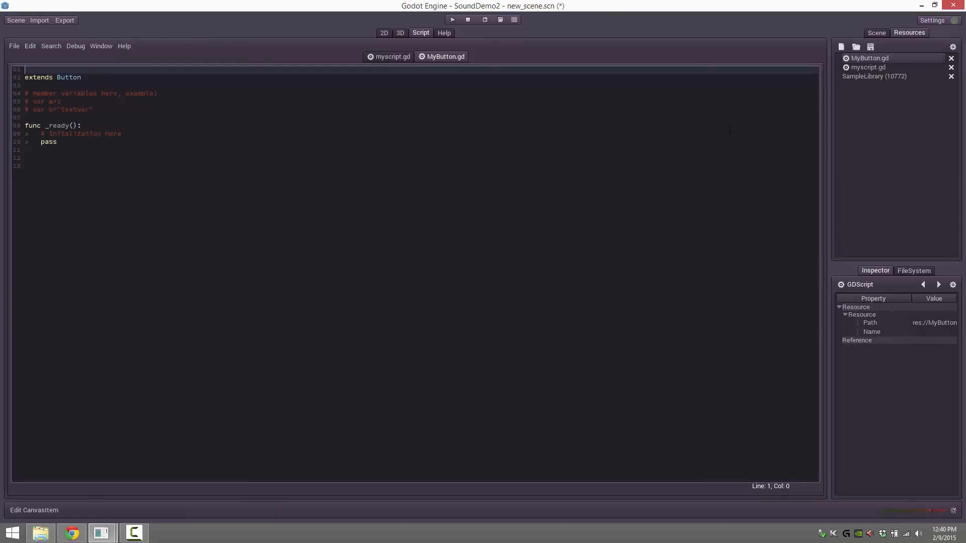
# Step: Connect the button's pressed() signal to the Button node itself, using the generated method _on_Button_pressed
pyautogui.click(875, 33)
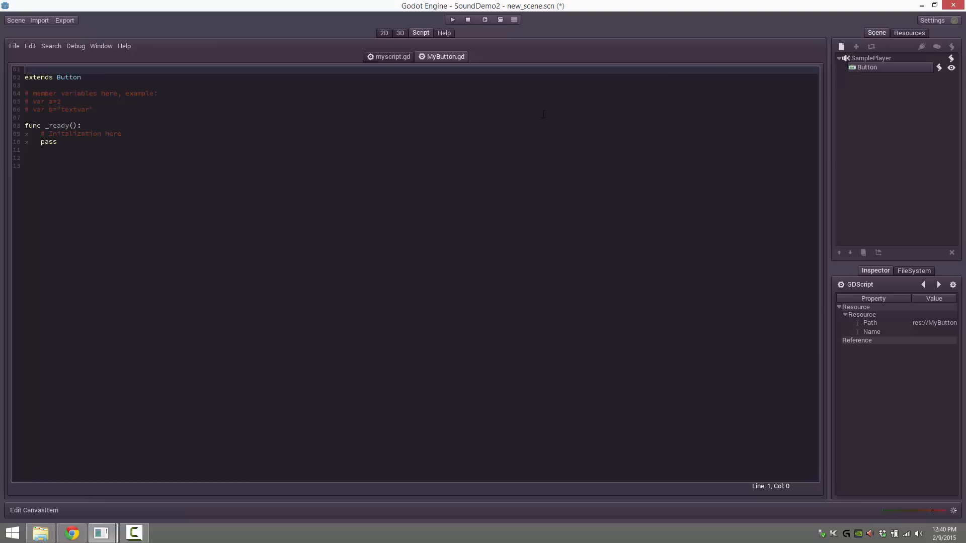
pyautogui.click(862, 70)
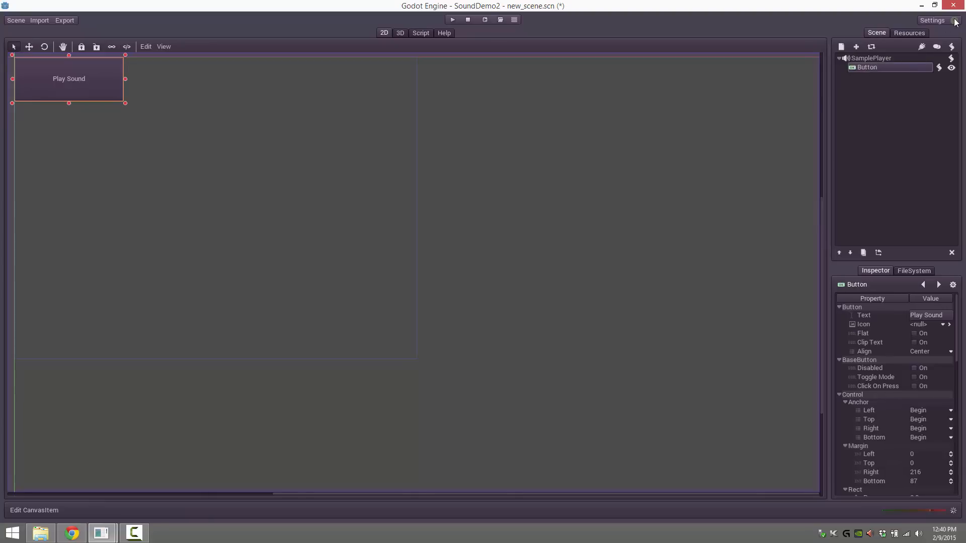
pyautogui.click(921, 46)
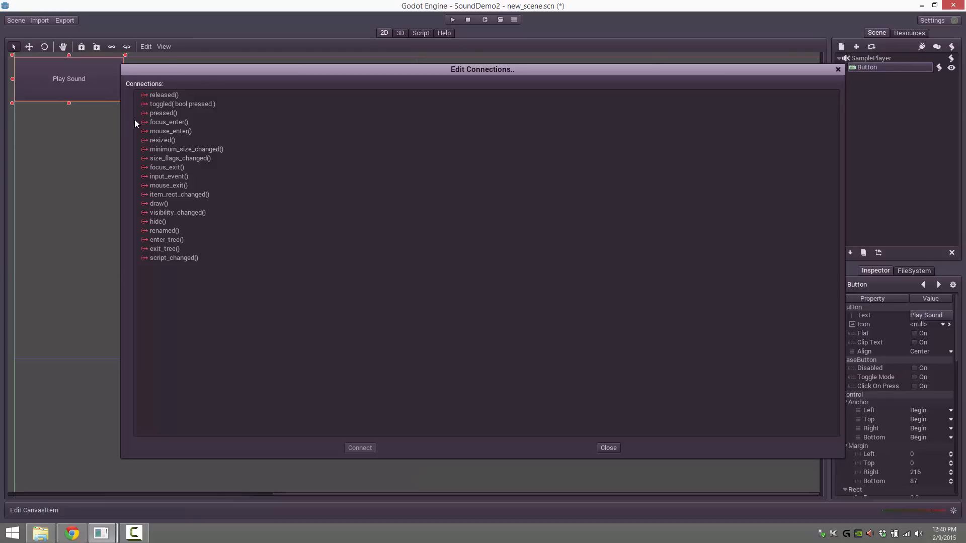
pyautogui.click(157, 113)
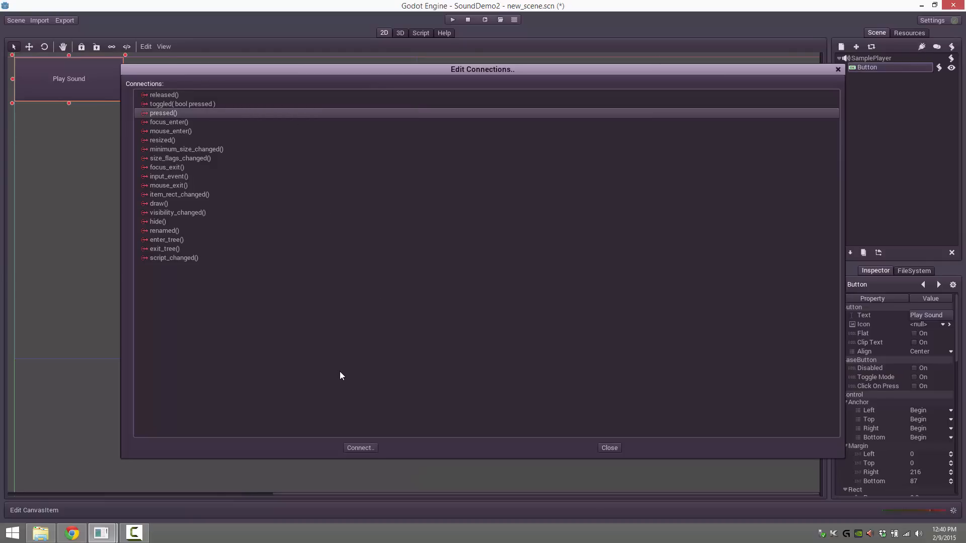
pyautogui.click(362, 447)
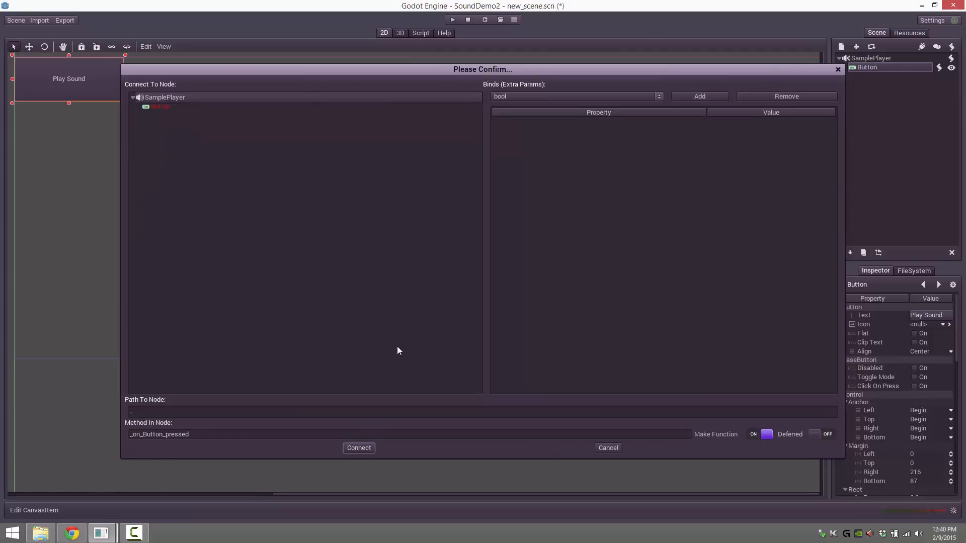
pyautogui.click(160, 107)
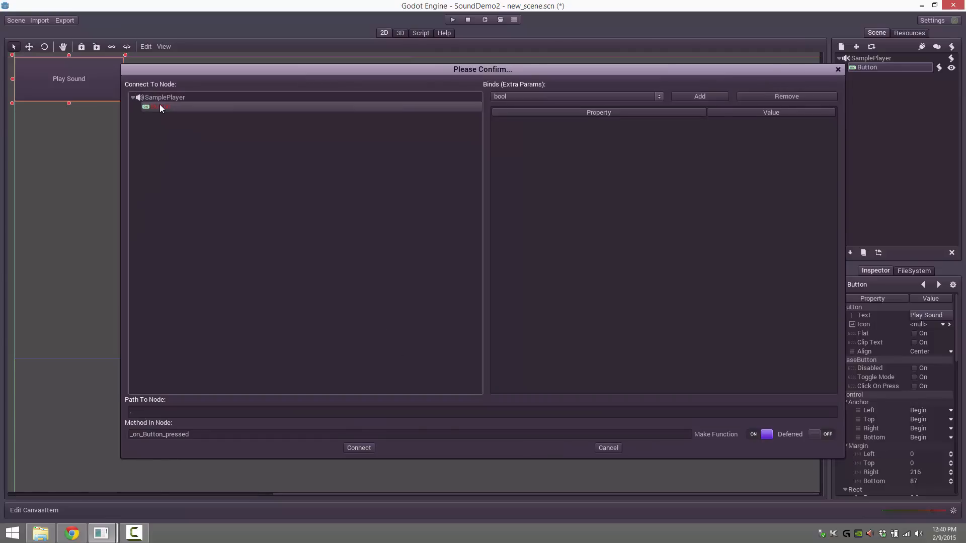
pyautogui.click(358, 448)
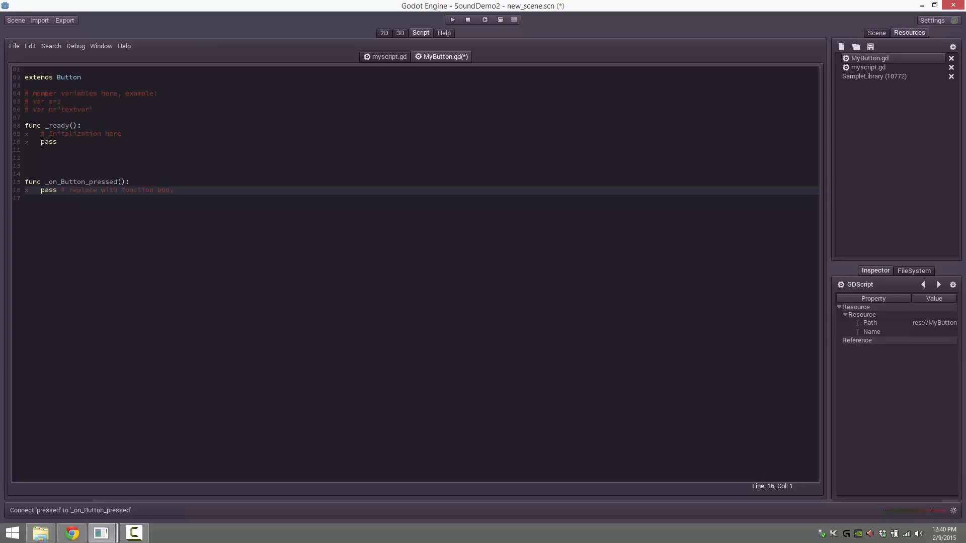
# Step: Replace the placeholder body of _on_Button_pressed with get_tree().get_root().get_node("SamplePlayer").play("shot")
pyautogui.hotkey('shift', 'End')
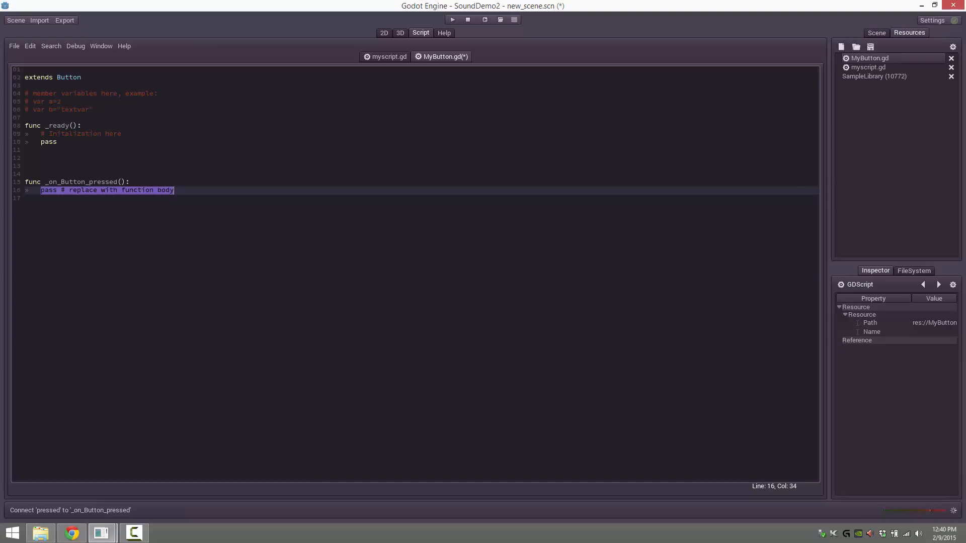
pyautogui.hotkey('alt', 'Tab')
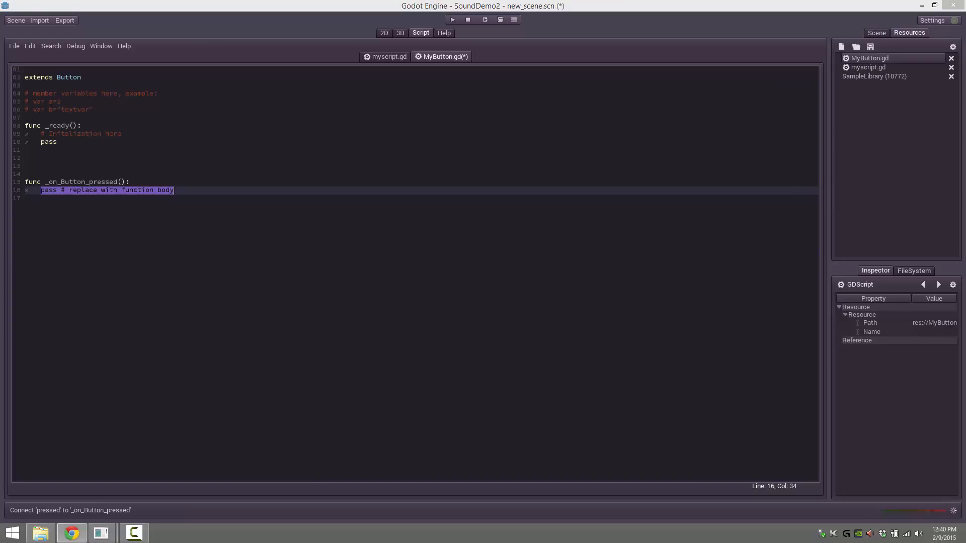
pyautogui.hotkey('alt', 'Tab')
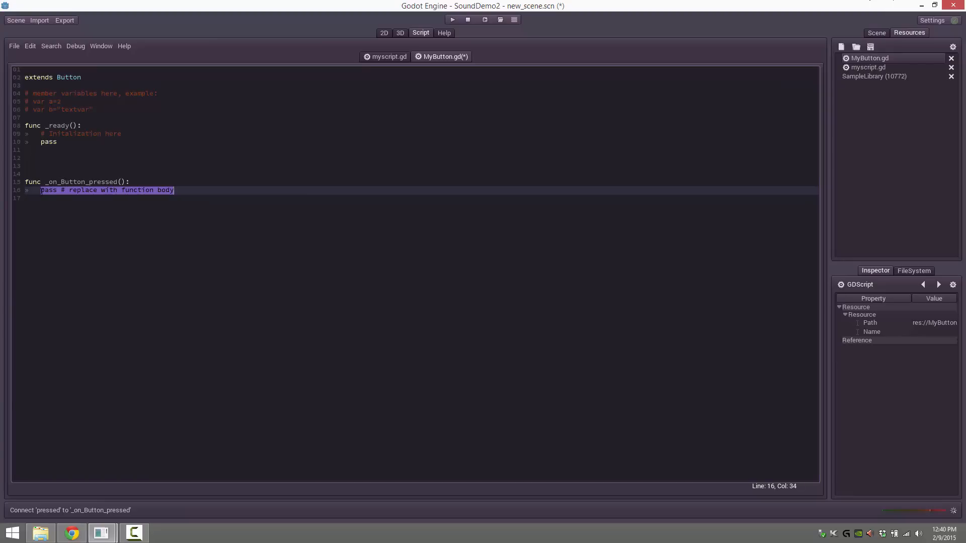
pyautogui.press('Home')
pyautogui.hotkey('shift', 'End')
pyautogui.write('get_tree().')
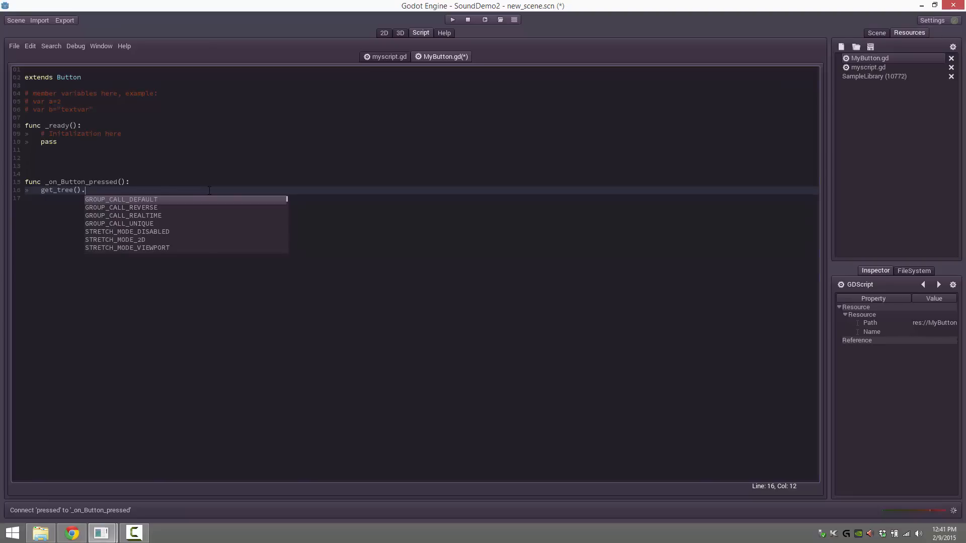
pyautogui.write('get_root()')
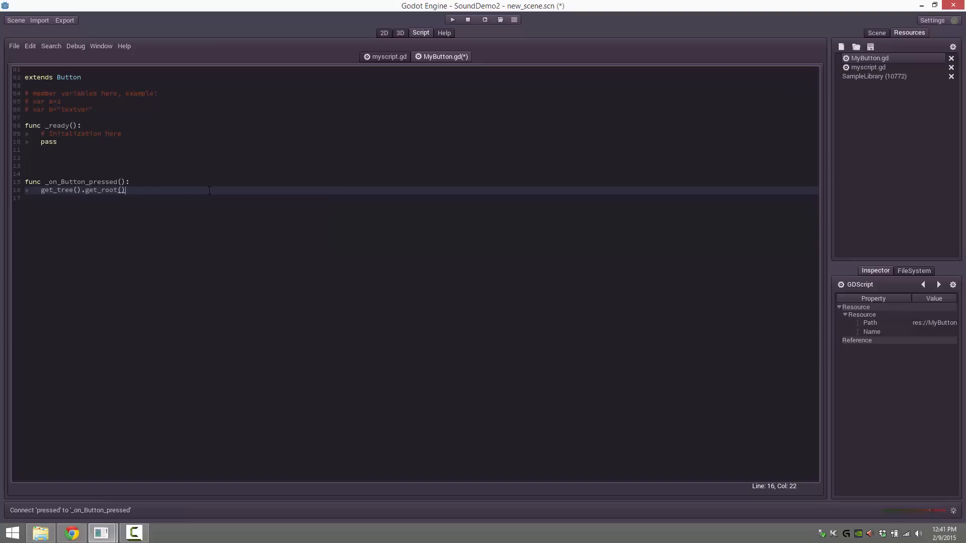
pyautogui.write('.get_')
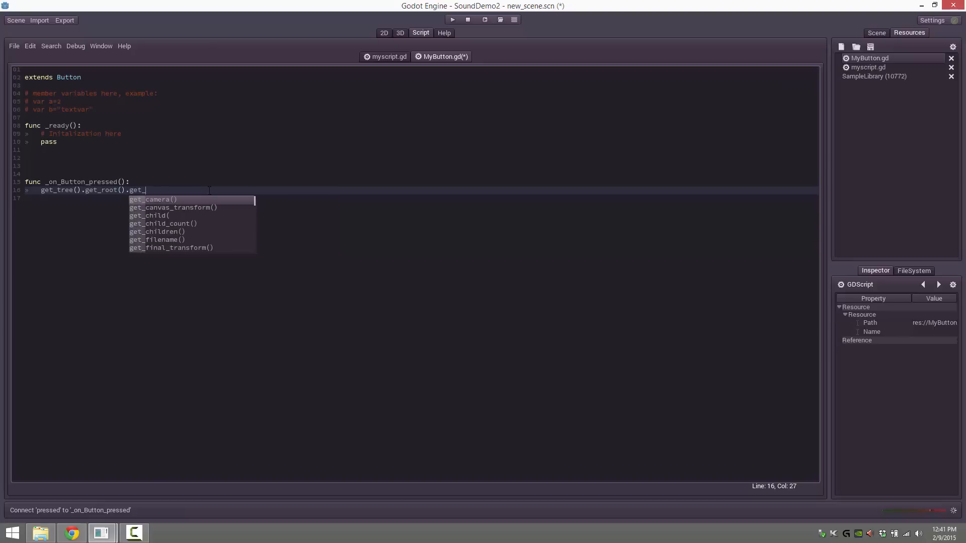
pyautogui.write('node("')
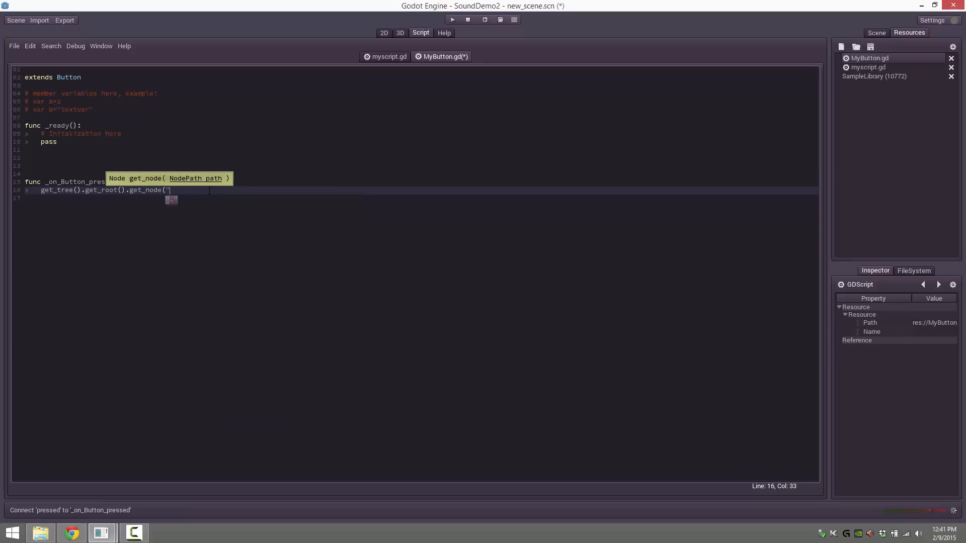
pyautogui.write('SamplePlayer"')
pyautogui.click(868, 35)
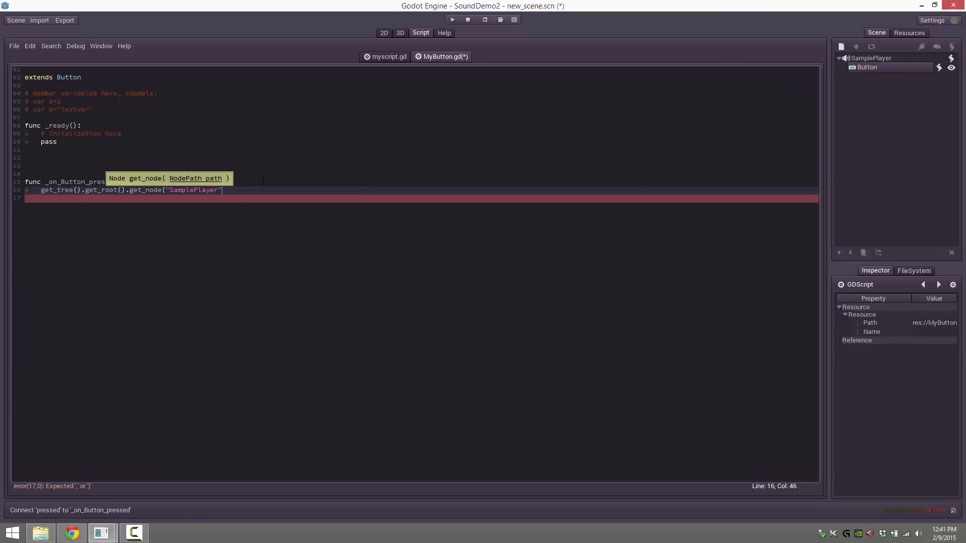
pyautogui.write(').play("shot")')
pyautogui.click(91, 216)
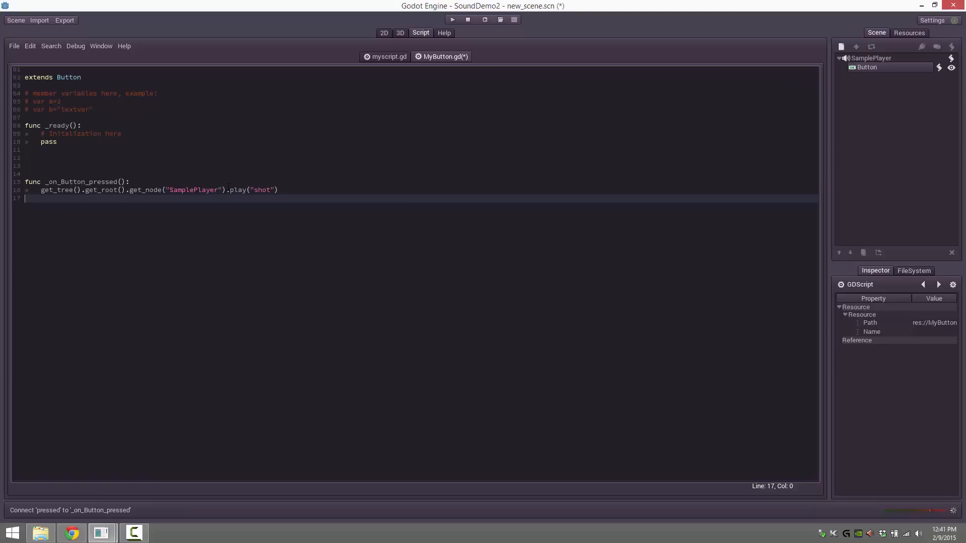
pyautogui.tripleClick(192, 191)
pyautogui.doubleClick(238, 190)
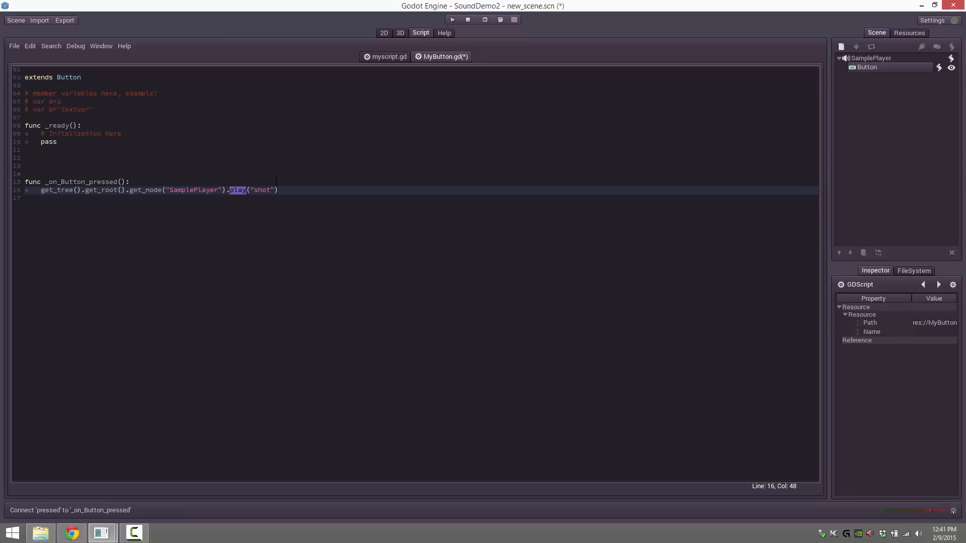
pyautogui.press('Up')
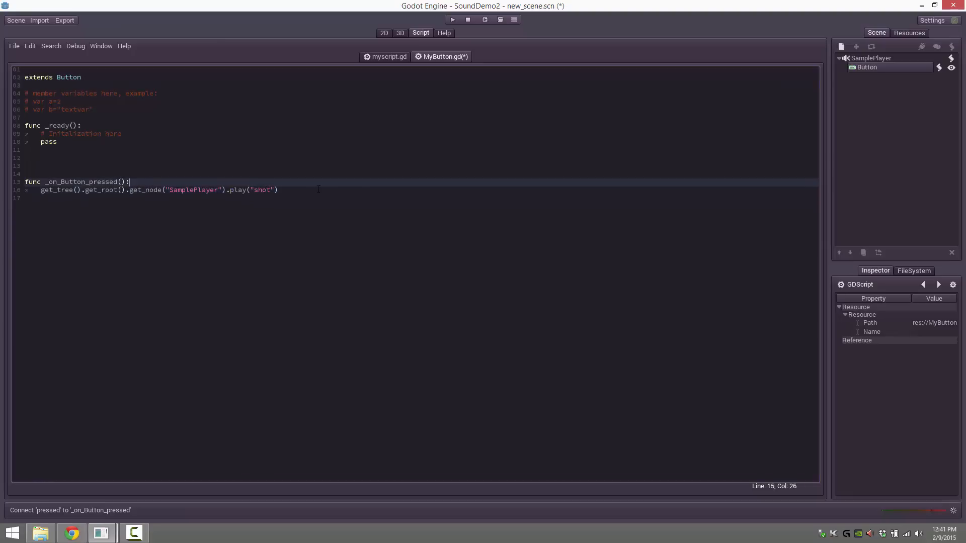
pyautogui.doubleClick(262, 190)
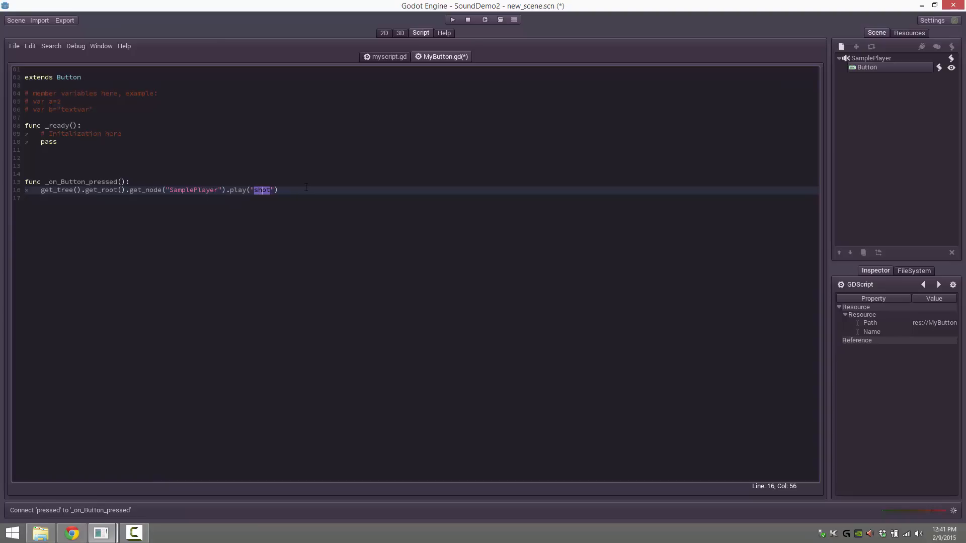
# Step: Run the project, trigger the Play Sound button repeatedly to test the shot sample, and close the game window
pyautogui.click(452, 20)
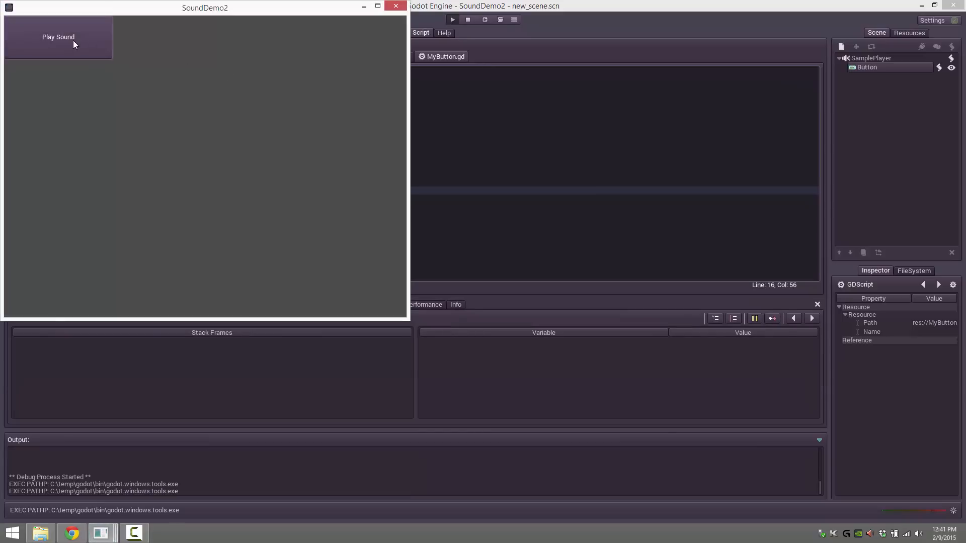
pyautogui.click(73, 44)
pyautogui.click(85, 37)
pyautogui.click(103, 38)
pyautogui.click(99, 39)
pyautogui.click(99, 42)
pyautogui.click(96, 37)
pyautogui.click(96, 35)
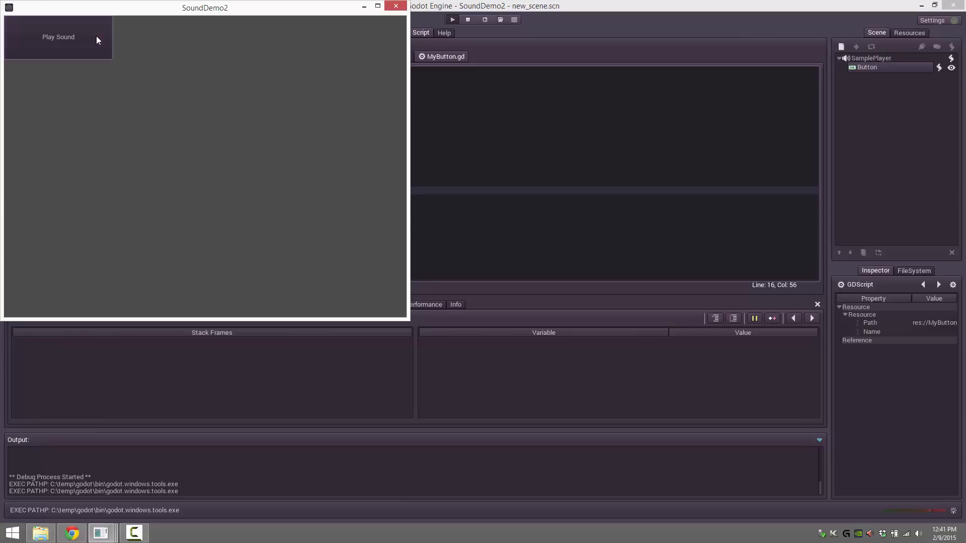
pyautogui.click(396, 6)
pyautogui.click(66, 203)
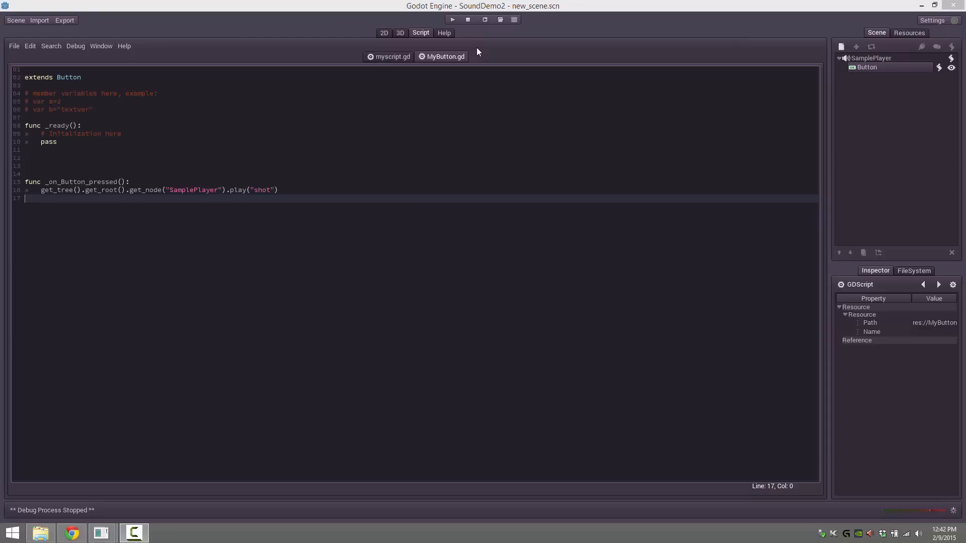
# Step: Set the SamplePlayer's number of voices to 4
pyautogui.click(877, 31)
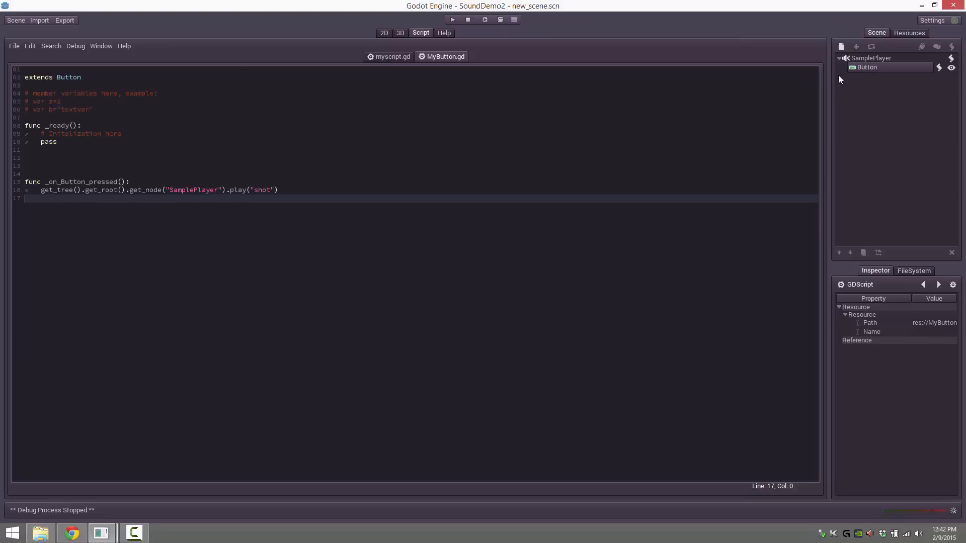
pyautogui.click(868, 58)
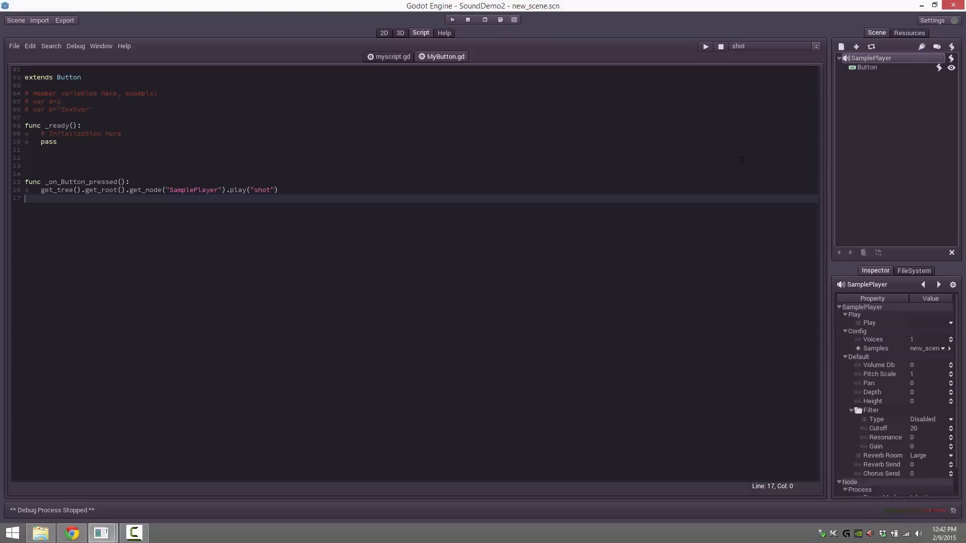
pyautogui.click(922, 339)
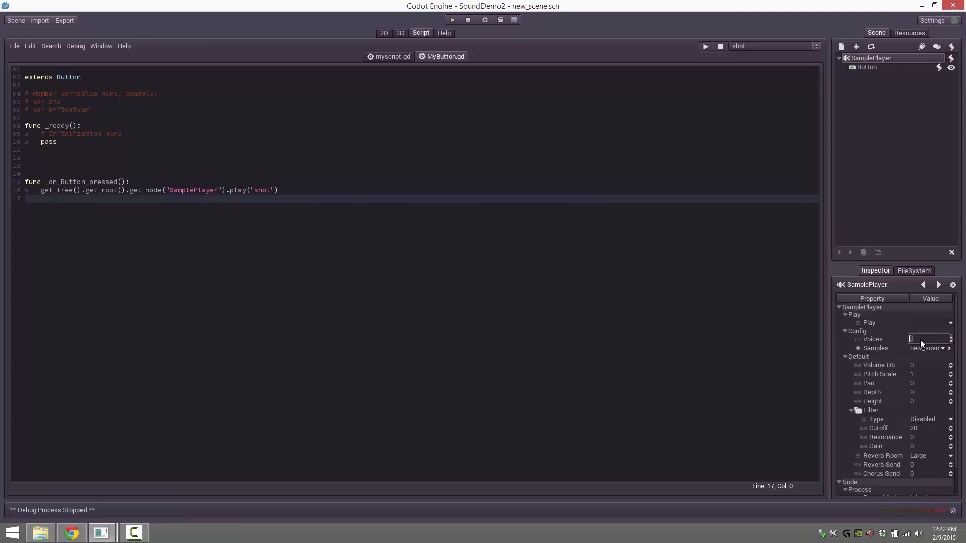
pyautogui.write('4')
pyautogui.press('Return')
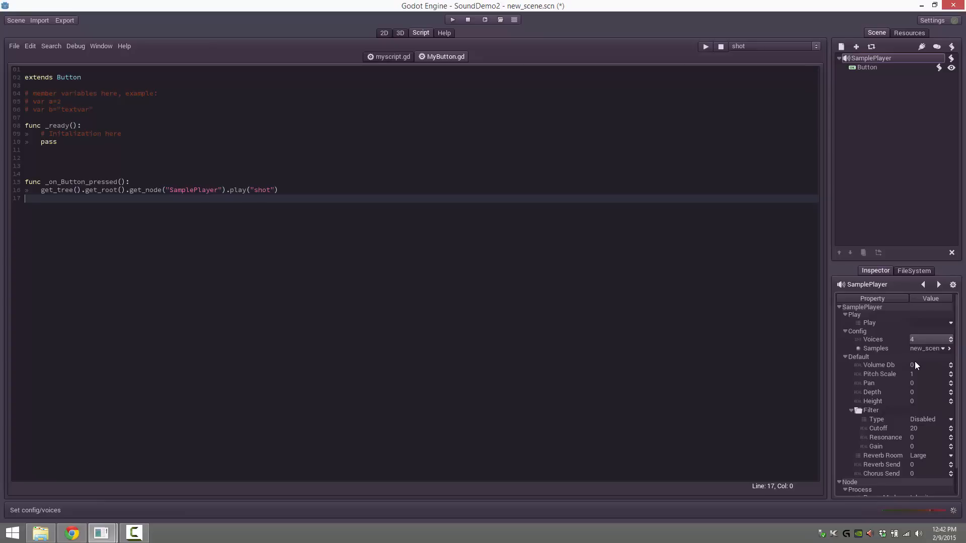
# Step: Open the SamplePlayer's sample library for editing
pyautogui.click(942, 349)
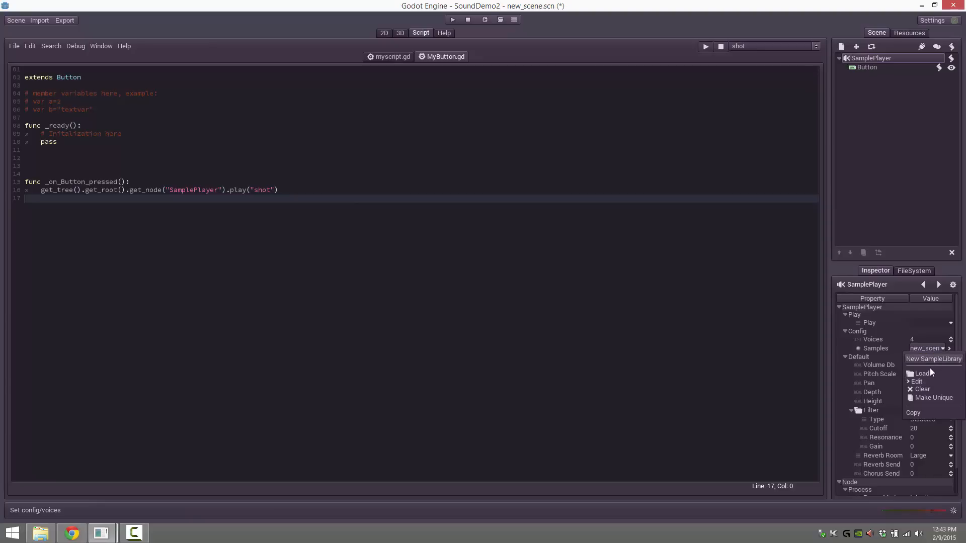
pyautogui.click(921, 382)
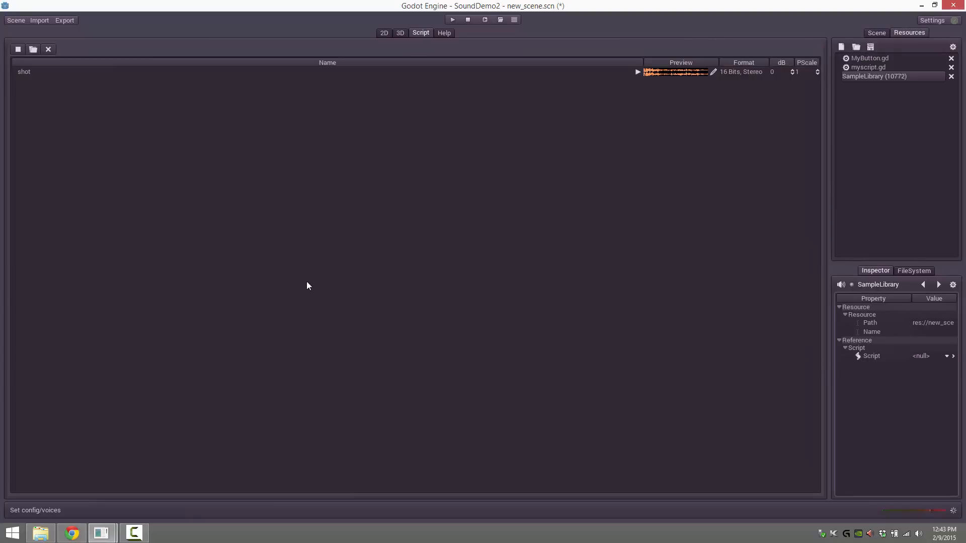
# Step: Import siren.wav from the Downloads folder as an audio sample into res://, keeping the default import options
pyautogui.click(33, 49)
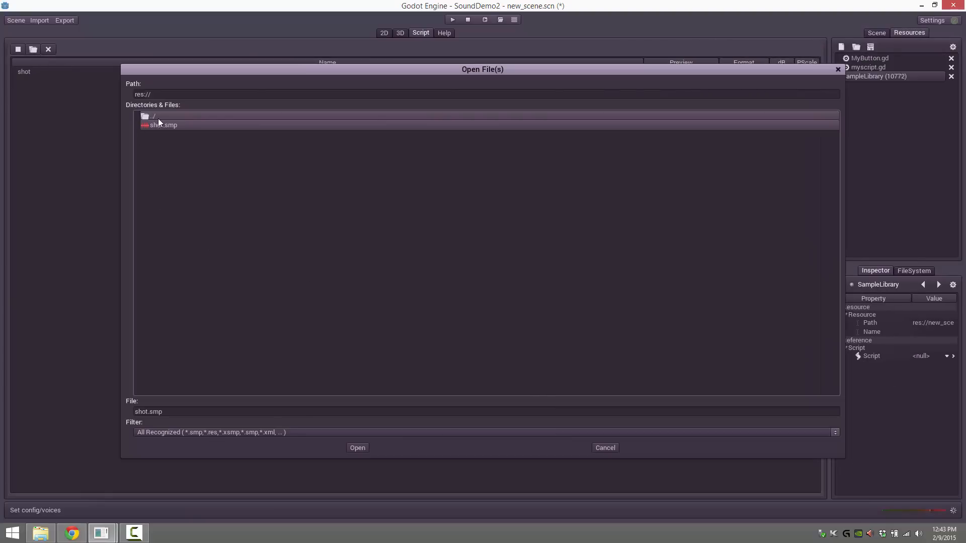
pyautogui.click(605, 448)
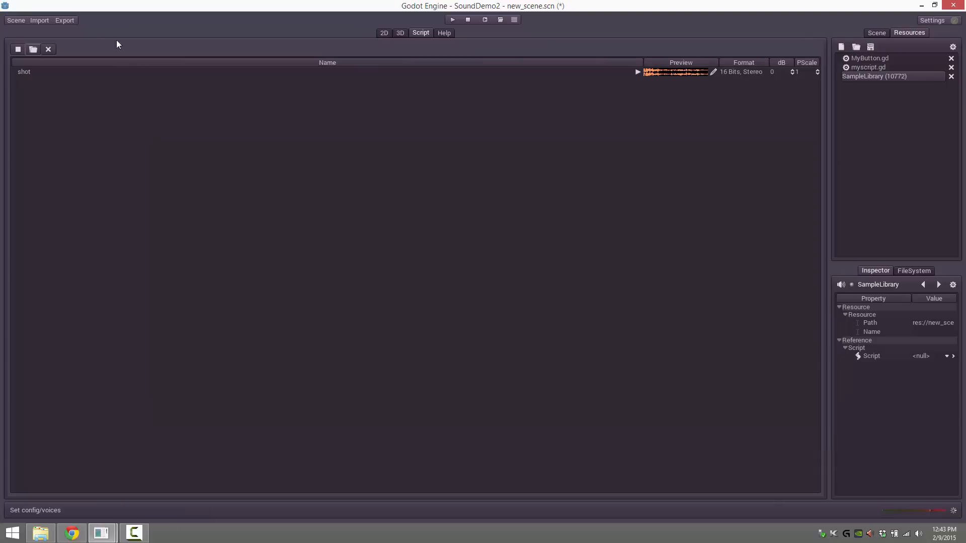
pyautogui.click(44, 19)
pyautogui.click(57, 94)
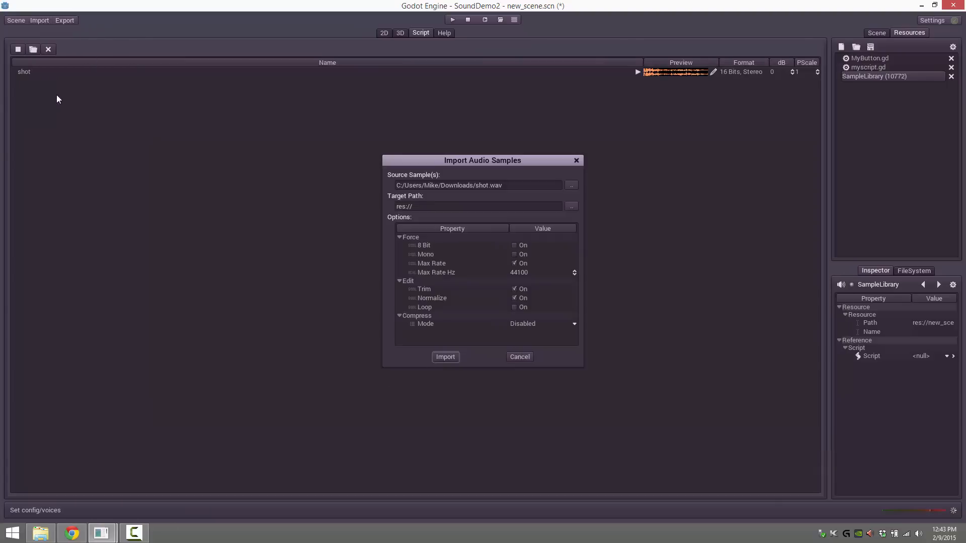
pyautogui.click(570, 186)
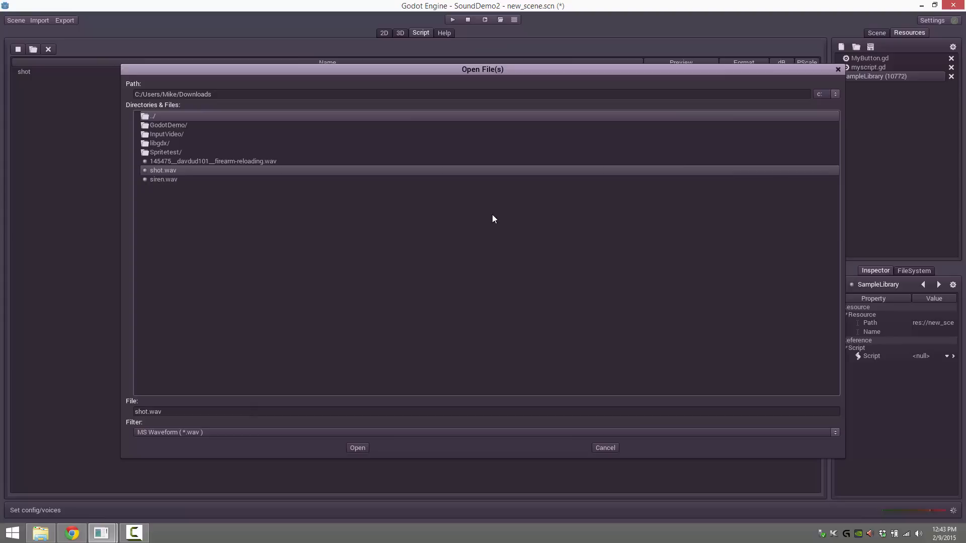
pyautogui.click(160, 180)
pyautogui.doubleClick(160, 180)
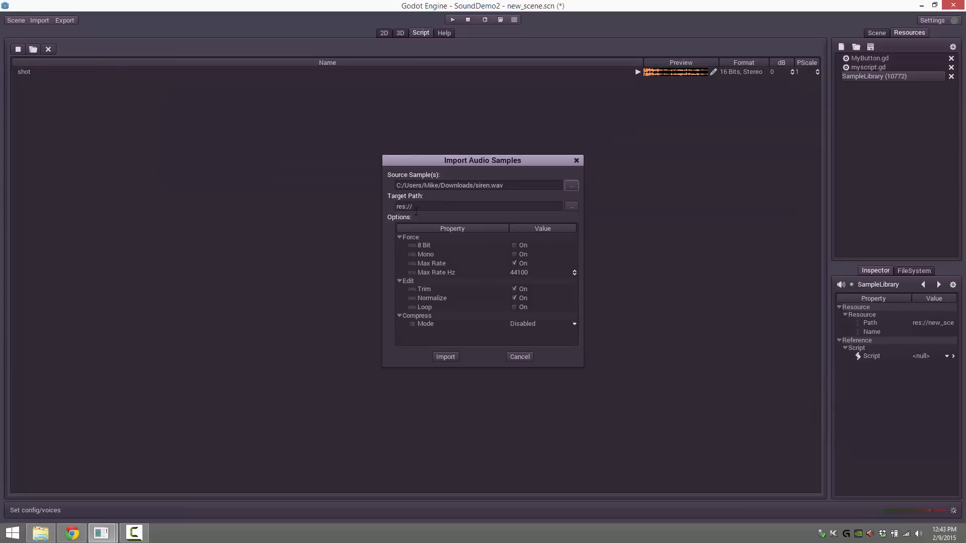
pyautogui.click(446, 358)
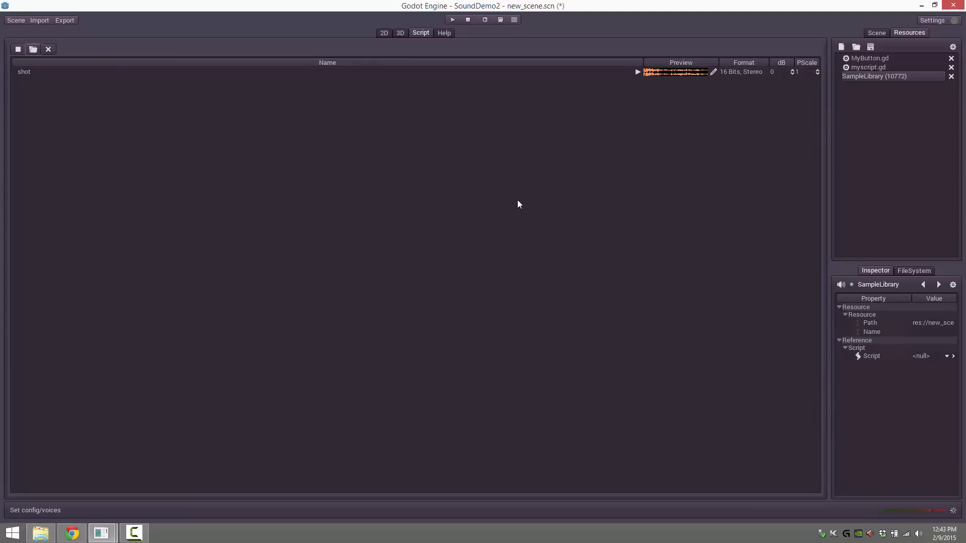
# Step: Add siren.smp to the sample library and preview the siren sample
pyautogui.click(33, 49)
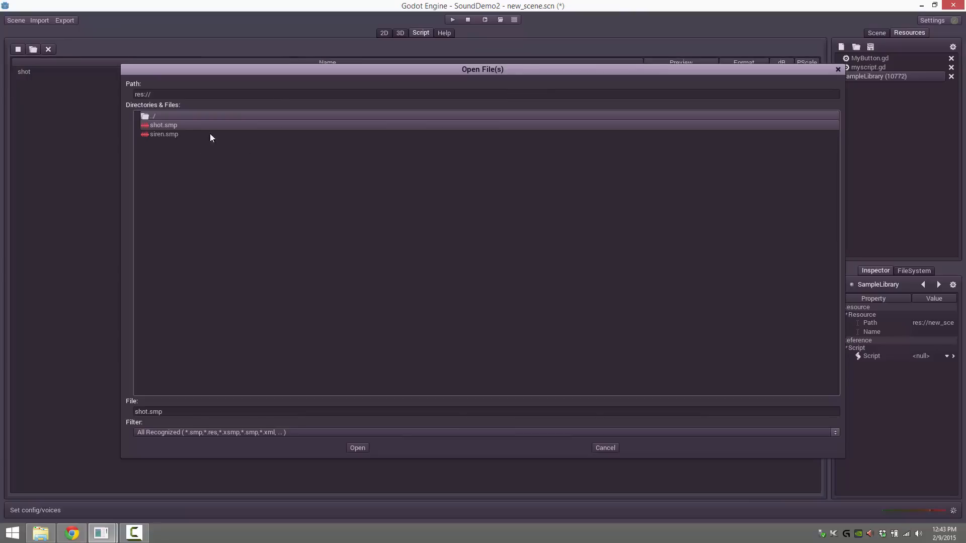
pyautogui.click(154, 135)
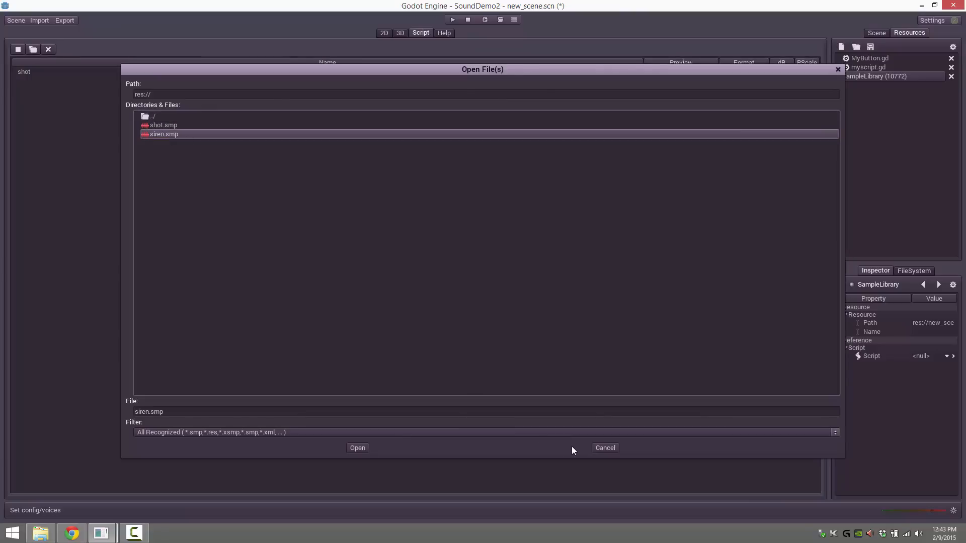
pyautogui.click(357, 447)
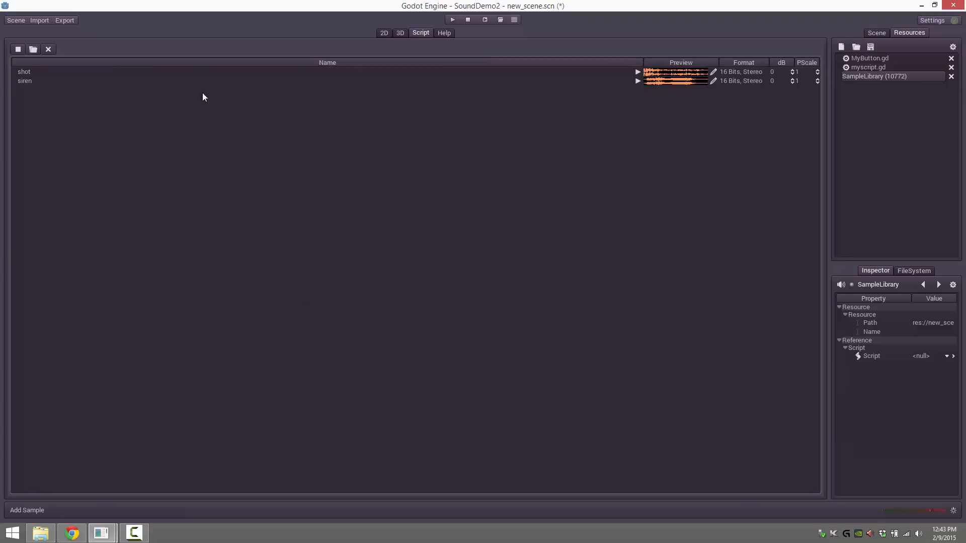
pyautogui.click(25, 82)
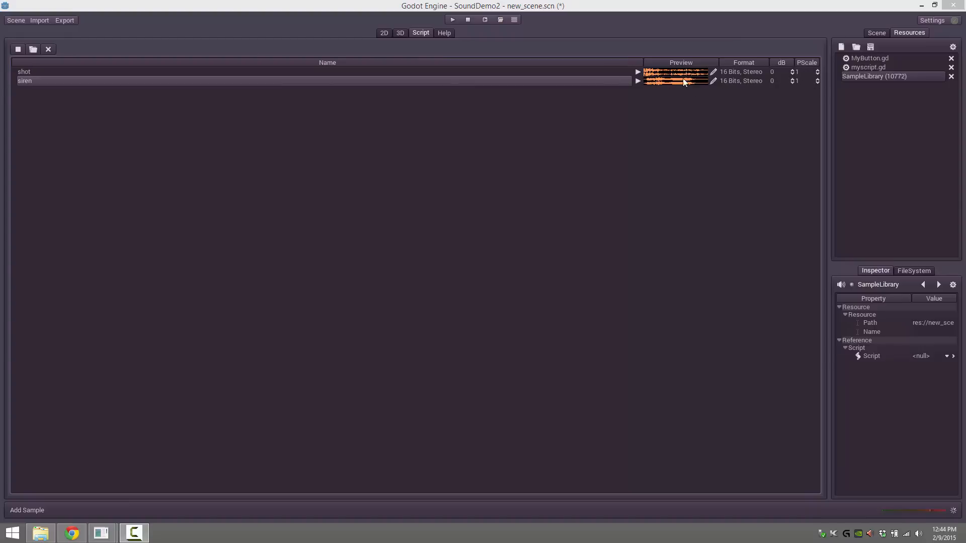
pyautogui.click(638, 80)
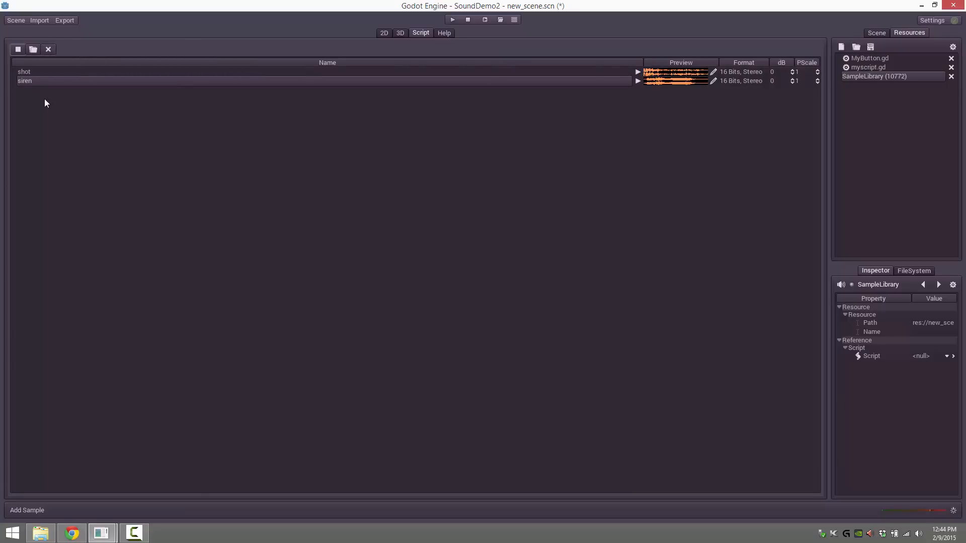
# Step: In the Button node's script, change the play call in _on_Button_pressed to play("siren",true)
pyautogui.click(868, 34)
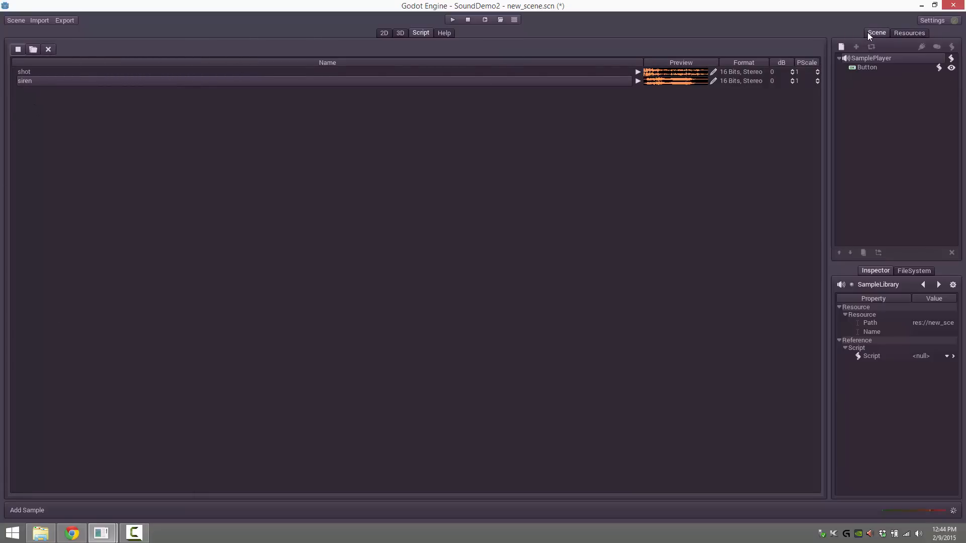
pyautogui.click(861, 68)
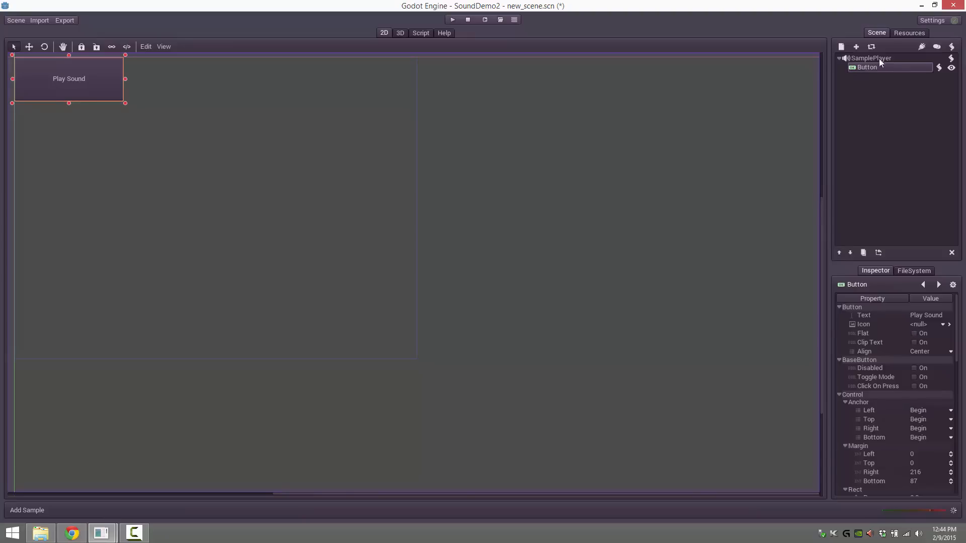
pyautogui.click(949, 48)
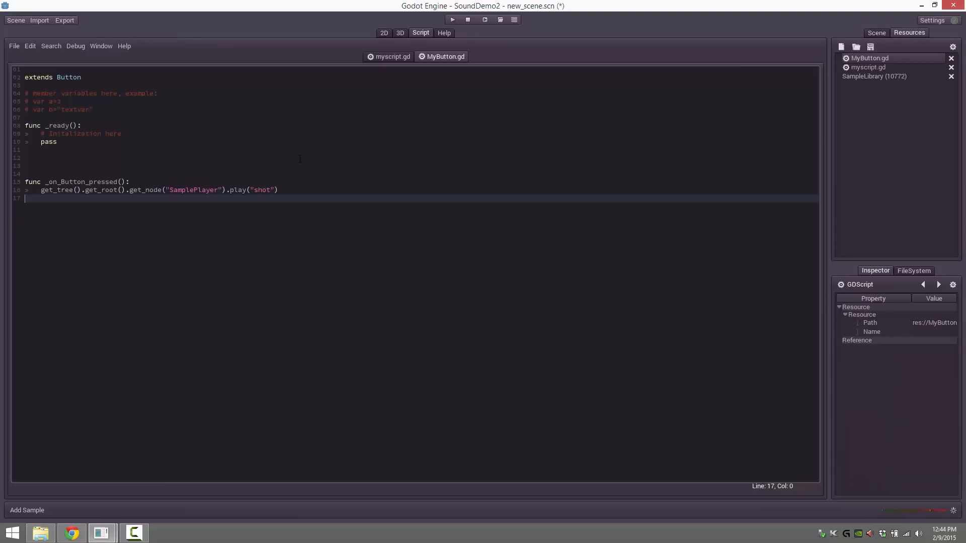
pyautogui.click(262, 190)
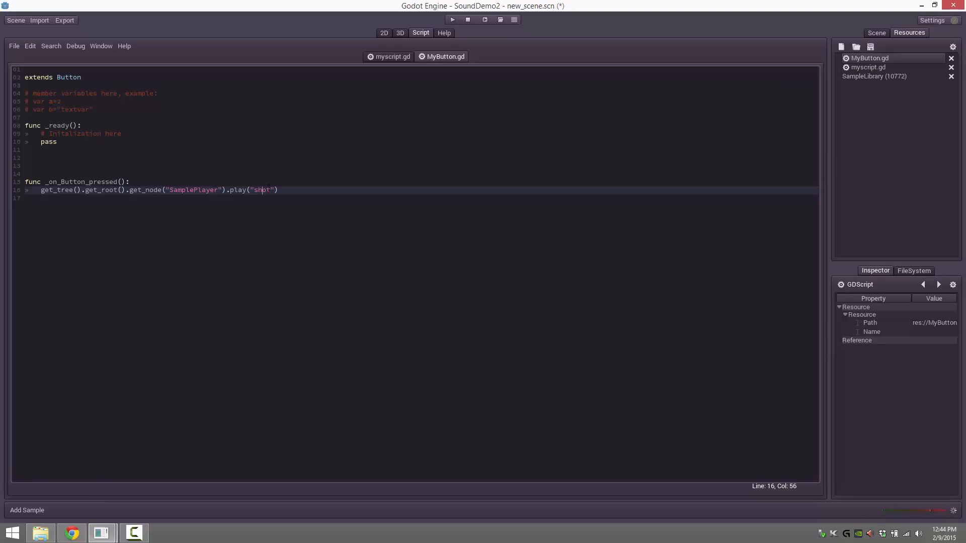
pyautogui.doubleClick(262, 190)
pyautogui.write('siren')
pyautogui.press('Right')
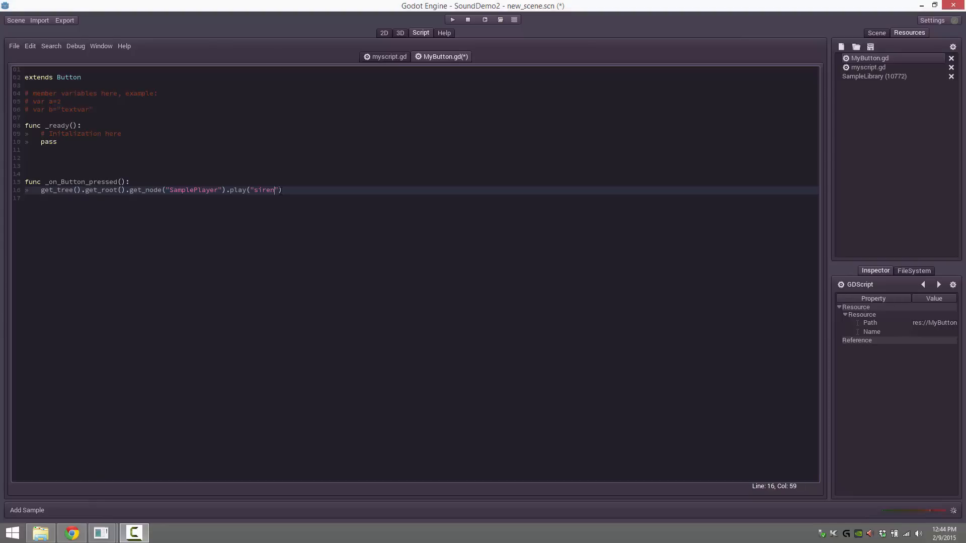
pyautogui.write(',')
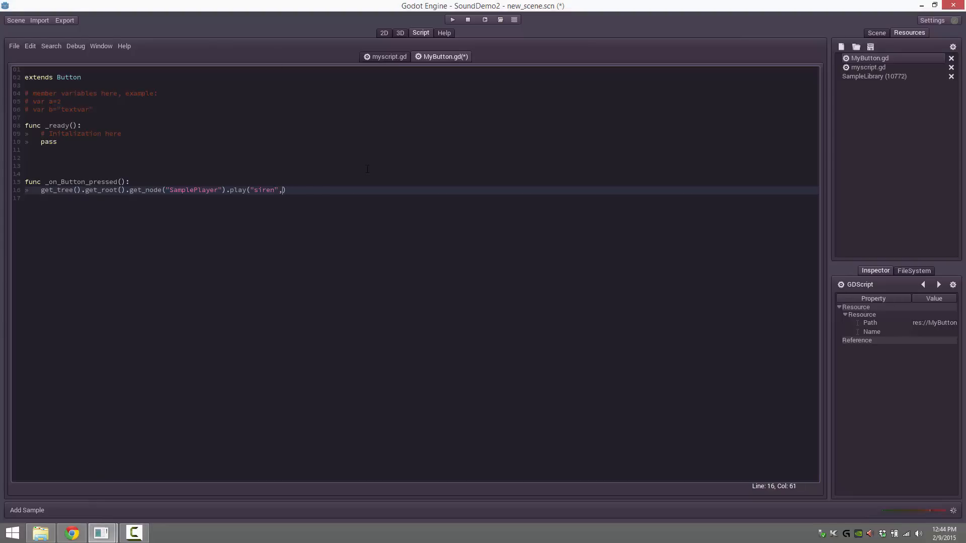
pyautogui.write('true')
# Step: Run the project, trigger the Play Sound button to test the siren sample, and close the game window
pyautogui.click(451, 21)
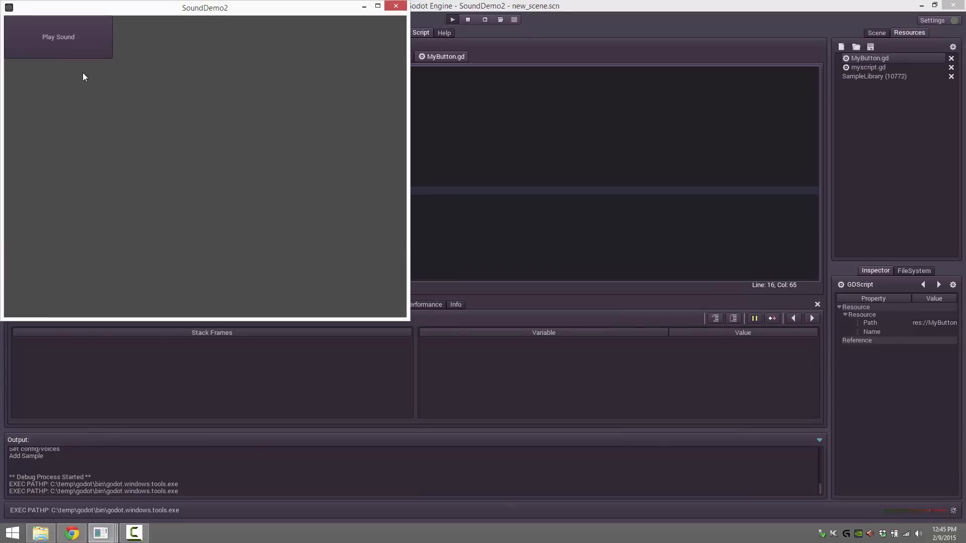
pyautogui.click(50, 47)
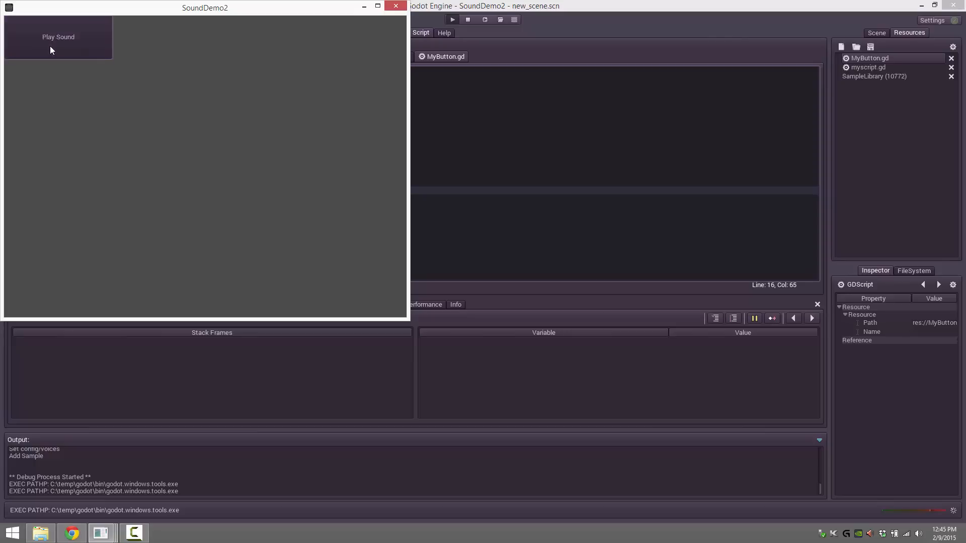
pyautogui.click(395, 5)
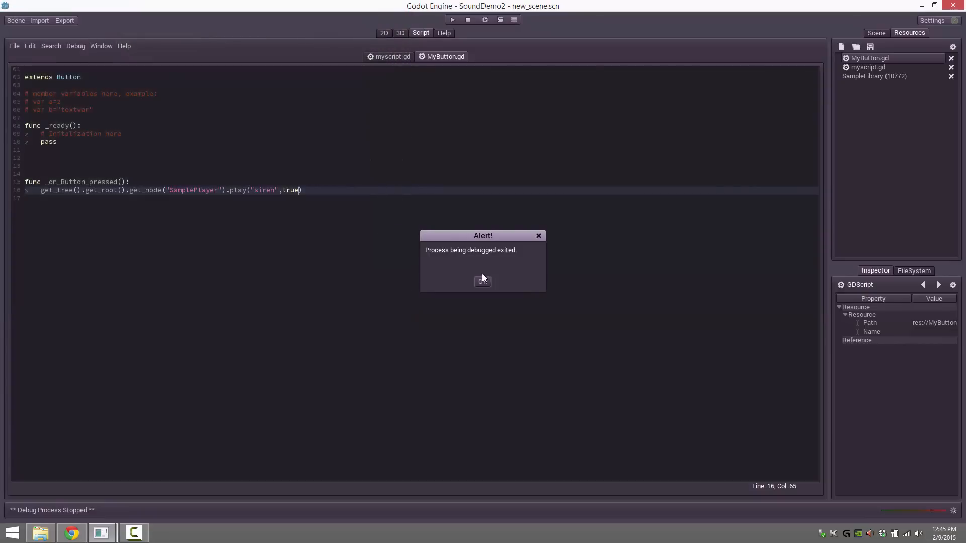
pyautogui.click(482, 280)
# Step: Set the siren play call's second argument to false and test the Play Sound button in a project run
pyautogui.doubleClick(287, 190)
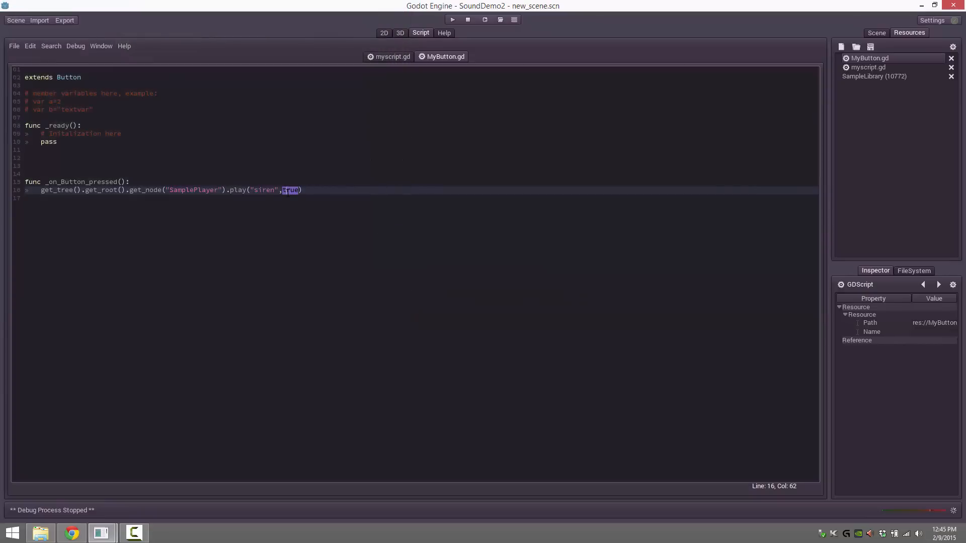
pyautogui.write('false')
pyautogui.click(453, 20)
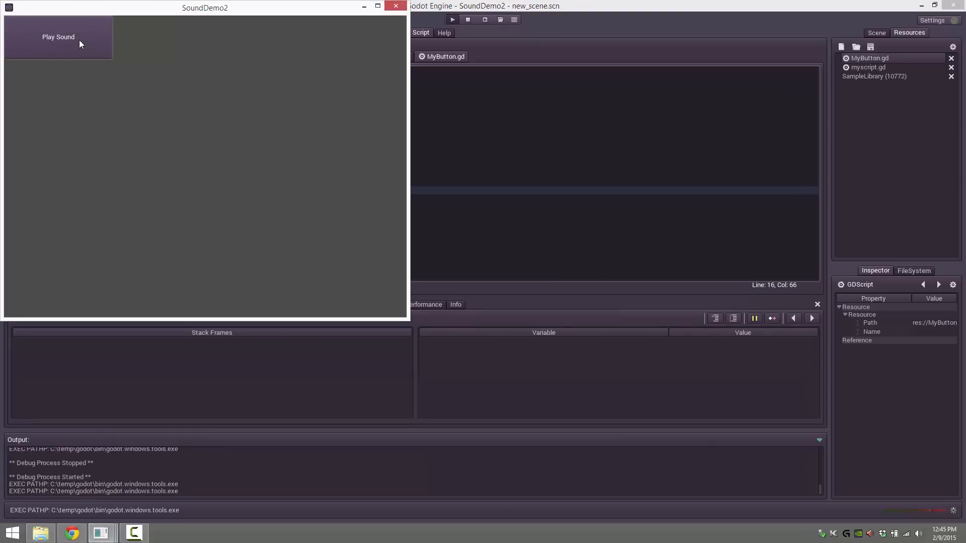
pyautogui.click(79, 40)
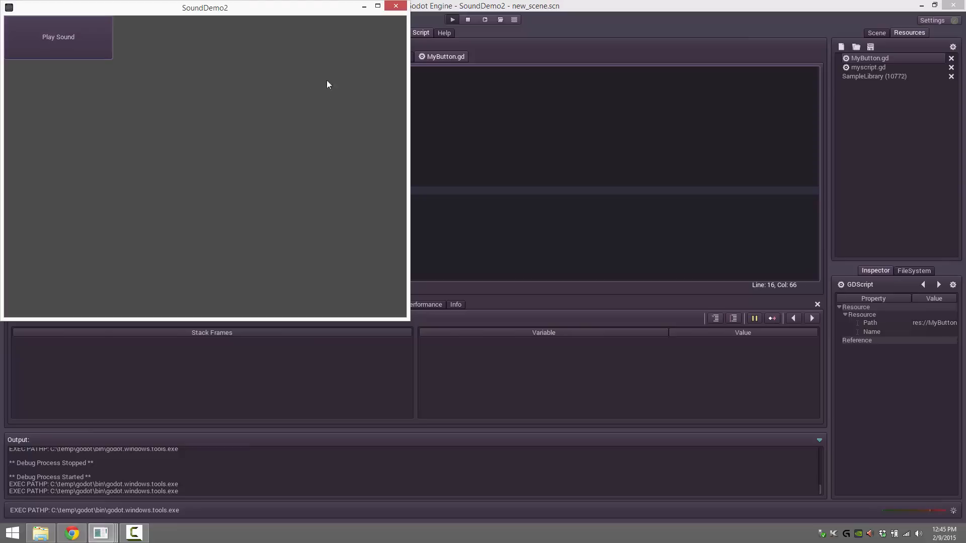
pyautogui.click(395, 6)
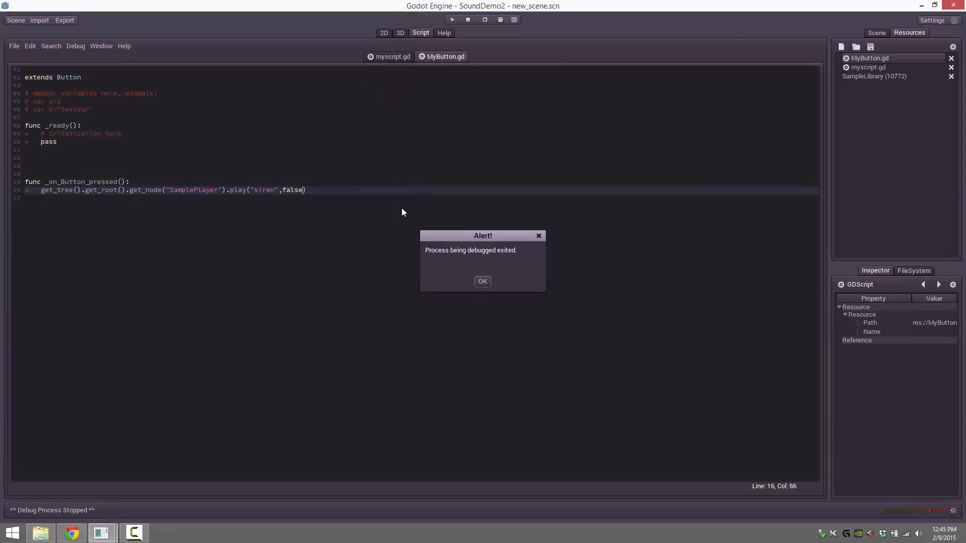
pyautogui.click(482, 281)
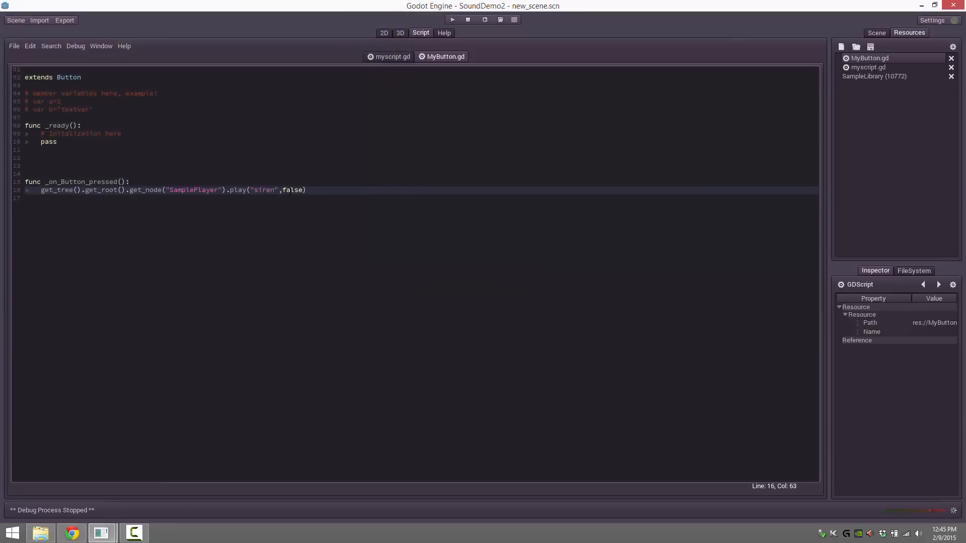
# Step: Cut the play call from the line in _on_Button_pressed and assign the SamplePlayer node lookup to var player
pyautogui.doubleClick(292, 190)
pyautogui.doubleClick(238, 190)
pyautogui.click(326, 191)
pyautogui.hotkey('shift', 'End')
pyautogui.hotkey('ctrl', 'x')
pyautogui.press('Home')
pyautogui.write('var player =')
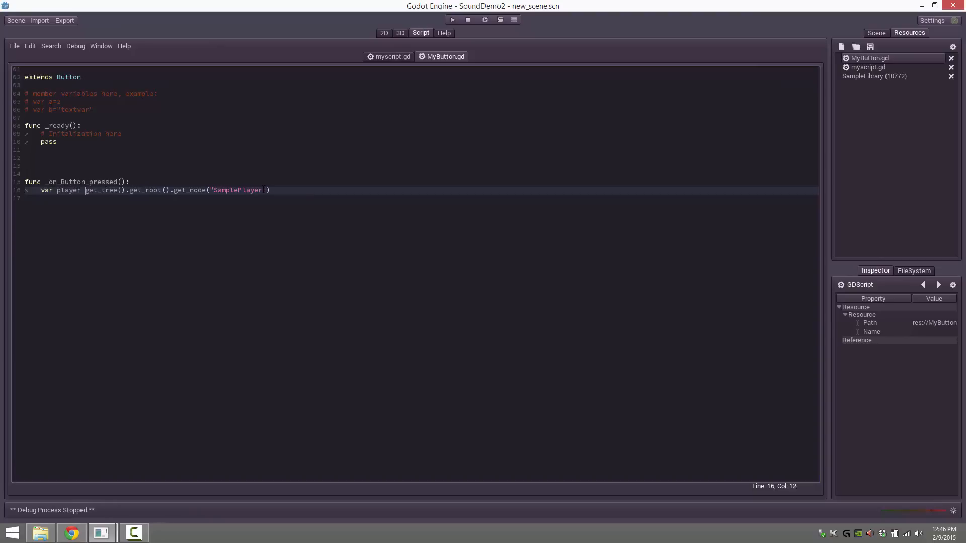
pyautogui.press('End')
# Step: Below the player variable, add the line var voiceID = player.play("siren",false)
pyautogui.press('Return')
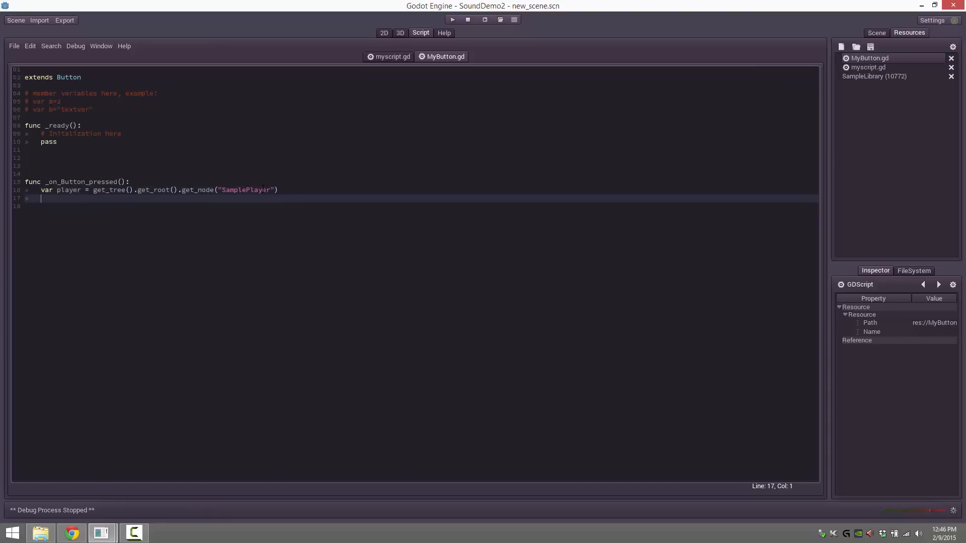
pyautogui.write('player.play("s')
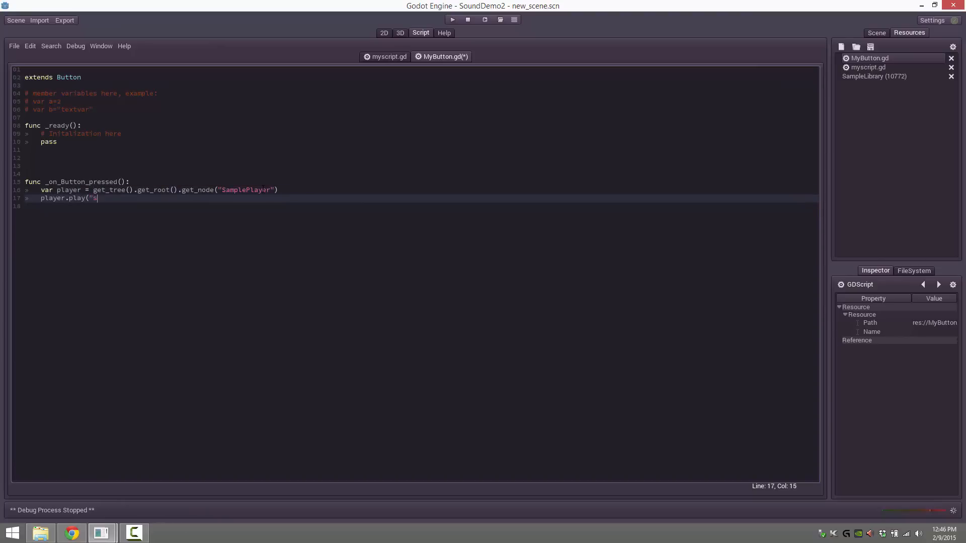
pyautogui.write('iren")')
pyautogui.write('var coic')
pyautogui.press('BackSpace')
pyautogui.press('BackSpace')
pyautogui.press('BackSpace')
pyautogui.press('BackSpace')
pyautogui.write('voiceID =')
pyautogui.write(')')
pyautogui.press('Left')
pyautogui.write(',false)')
# Step: Add the line player.set_volume(voiceID, 0.5) below the voiceID assignment
pyautogui.press('Return')
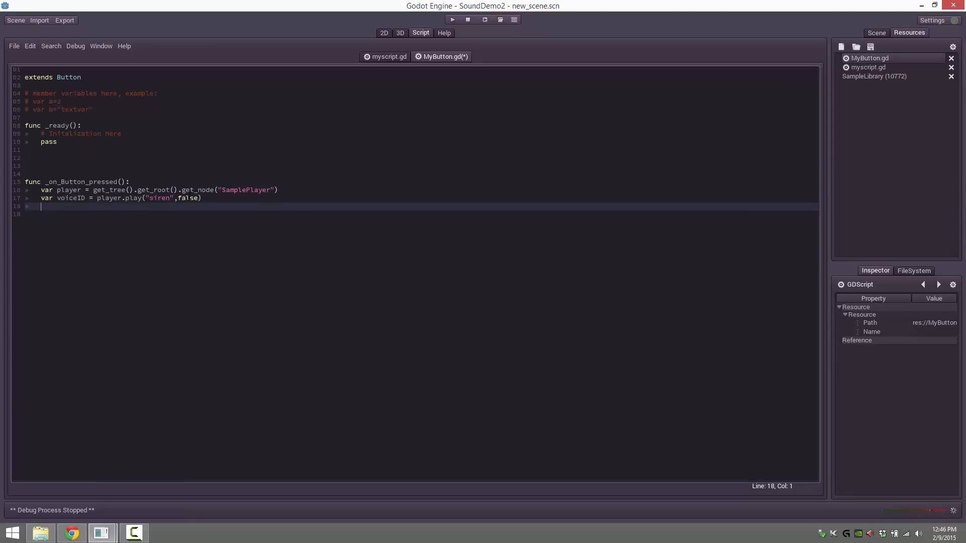
pyautogui.write('player.')
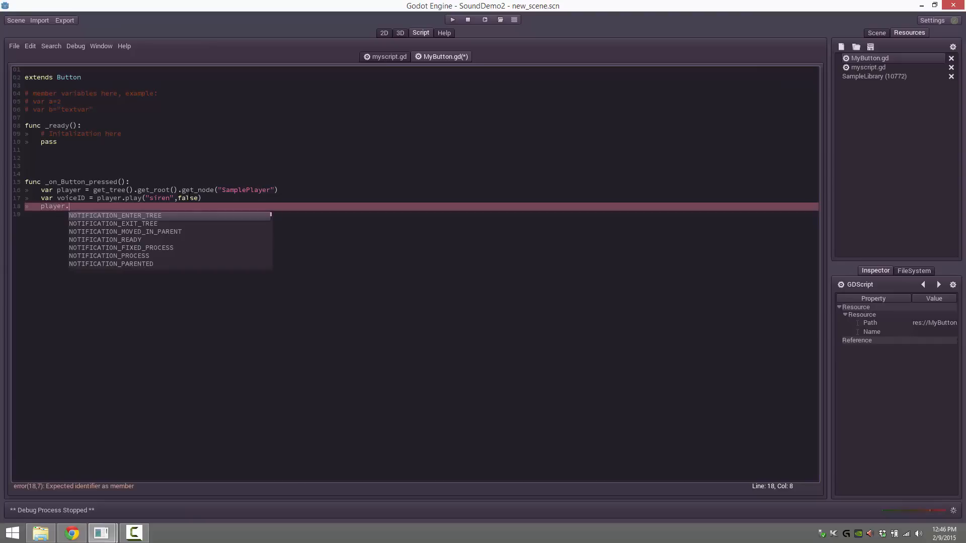
pyautogui.write('set_volu')
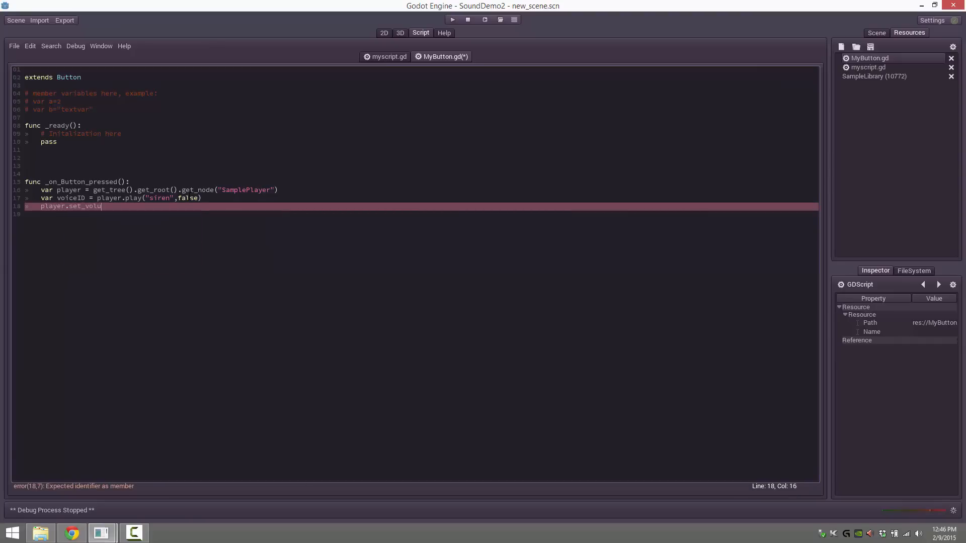
pyautogui.write('me(')
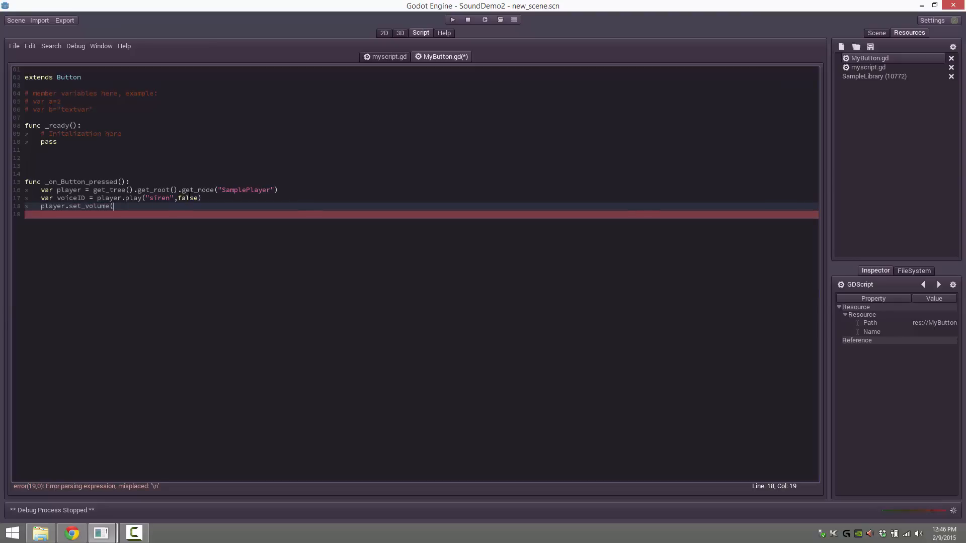
pyautogui.write('voiceID, 0.5)')
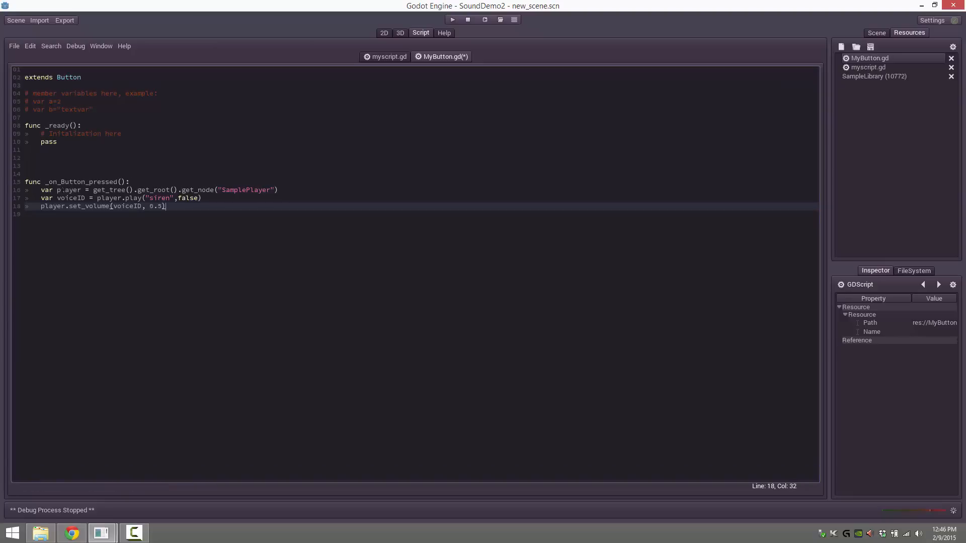
# Step: Run the project, test the Play Sound button twice at the 0.5 volume, and close the game window
pyautogui.click(452, 19)
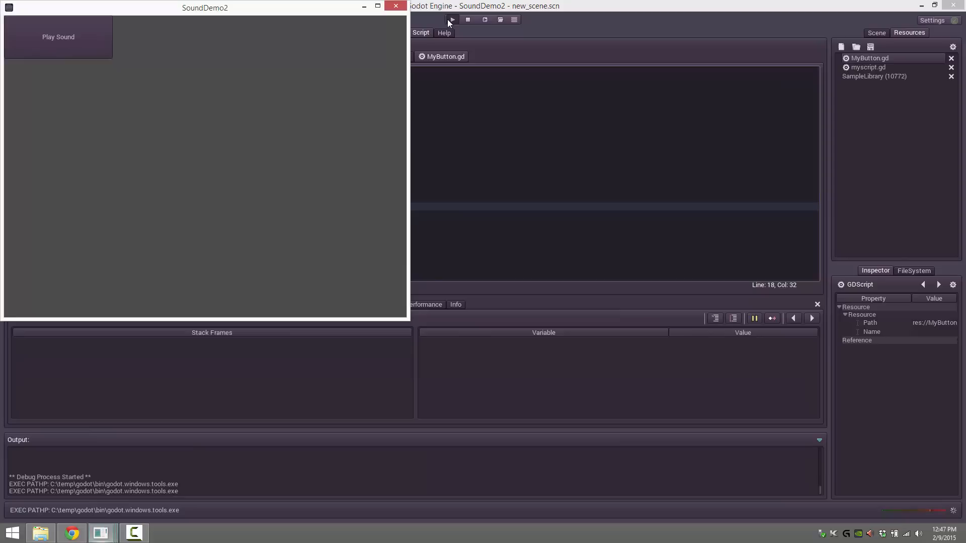
pyautogui.click(84, 29)
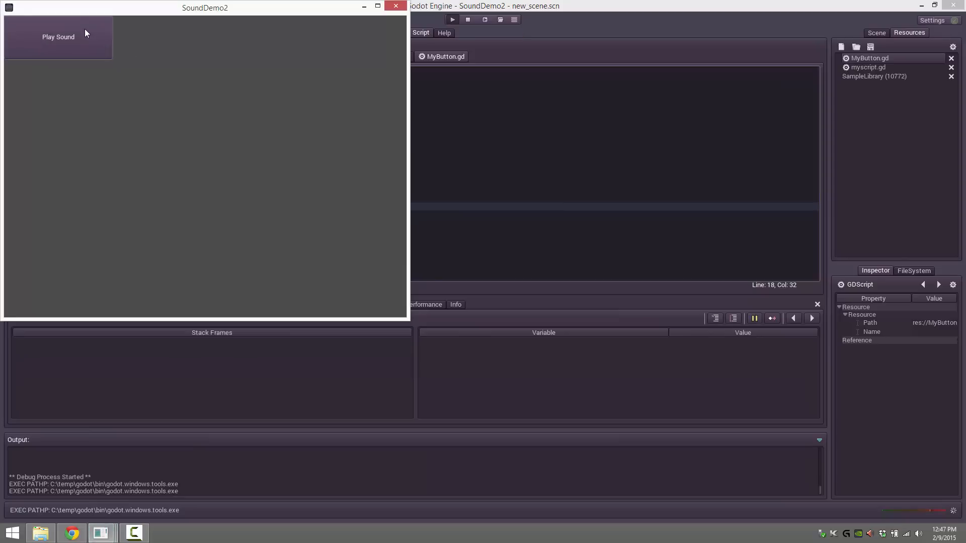
pyautogui.click(85, 29)
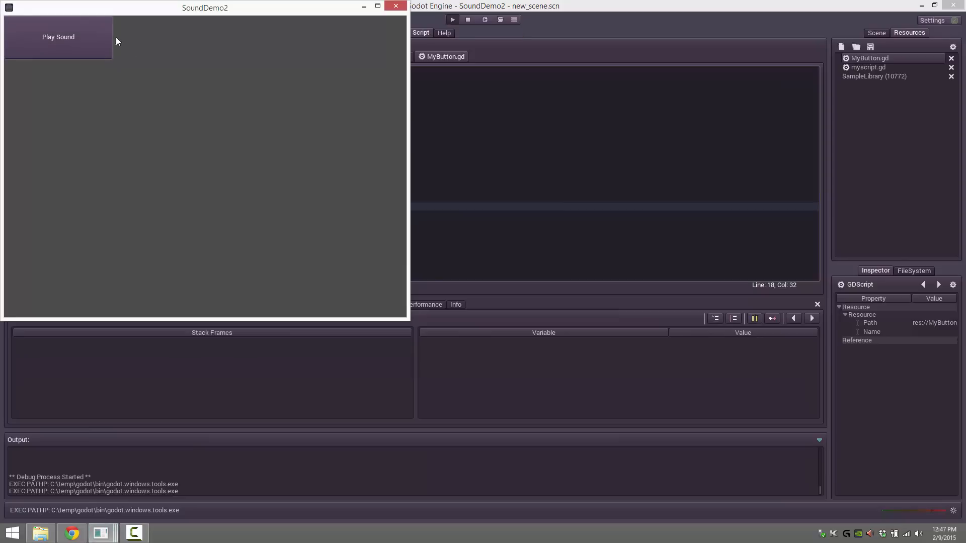
pyautogui.click(396, 6)
# Step: Set the volume in the player.set_volume call to 0.1 and test it in a project run
pyautogui.click(171, 206)
pyautogui.press('Left')
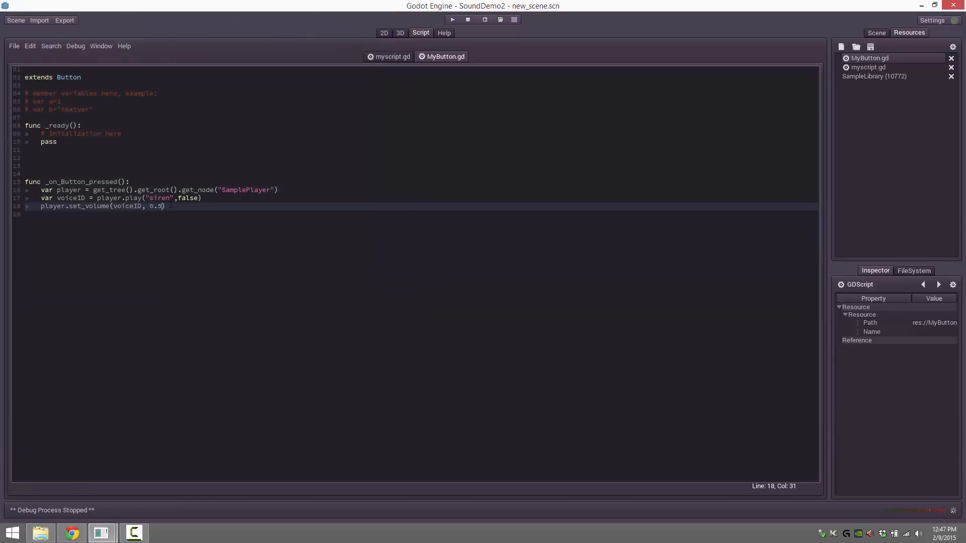
pyautogui.press('BackSpace')
pyautogui.write('1')
pyautogui.click(451, 20)
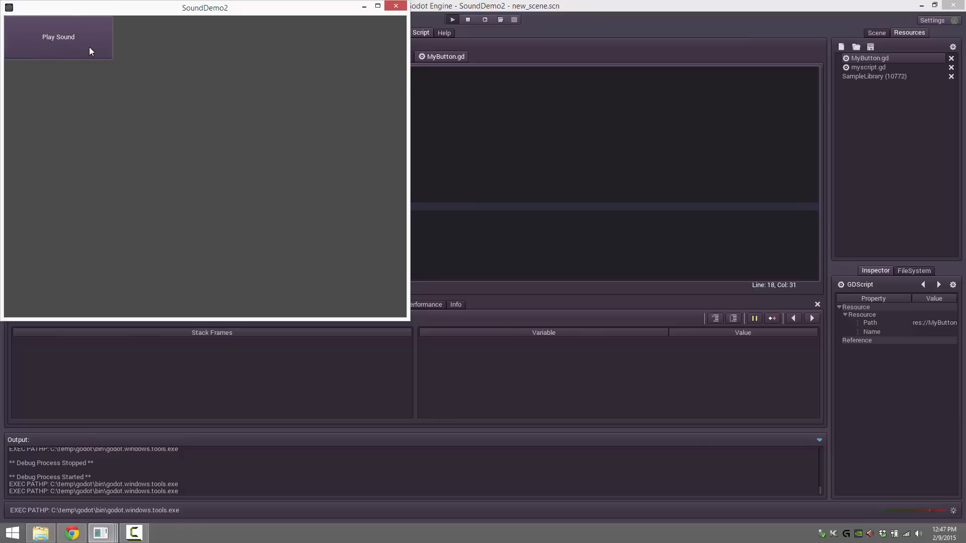
pyautogui.click(396, 6)
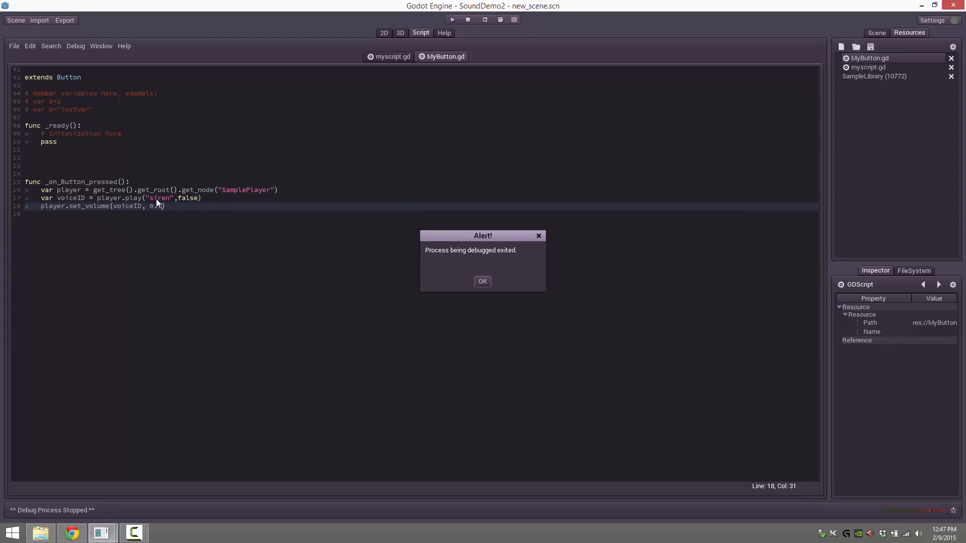
pyautogui.click(479, 284)
pyautogui.click(244, 315)
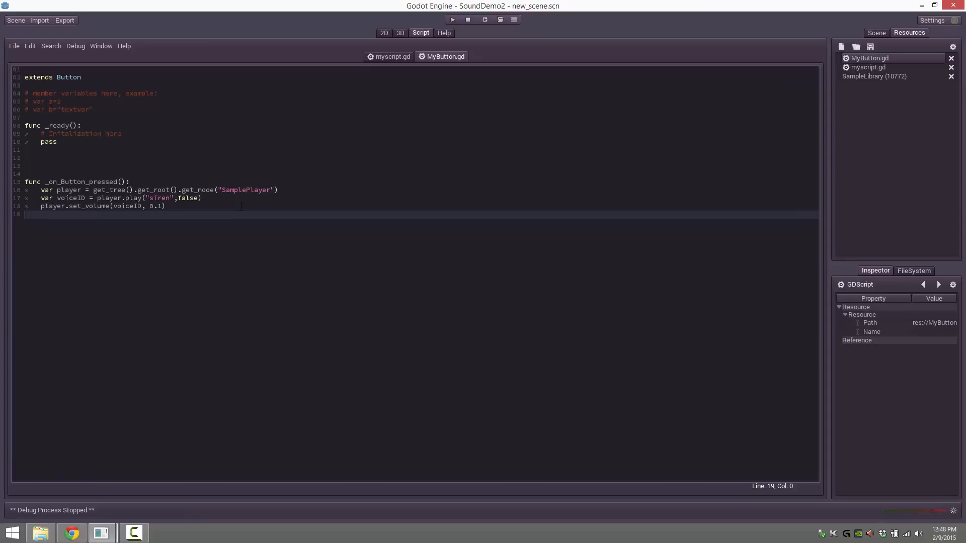
# Step: Switch to File Explorer and locate song1.ogg and song2.ogg in the SoundDemo2 project folder
pyautogui.hotkey('alt', 'Tab')
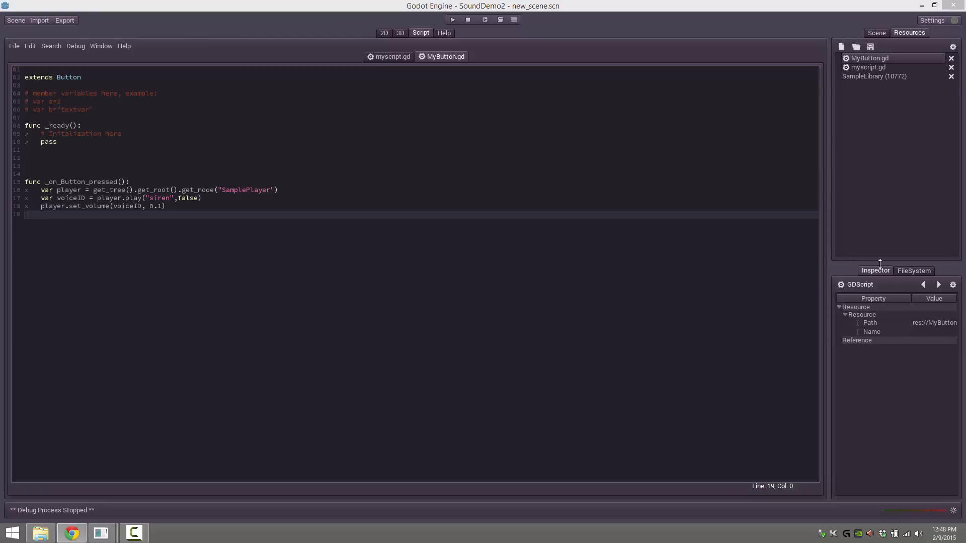
pyautogui.click(911, 271)
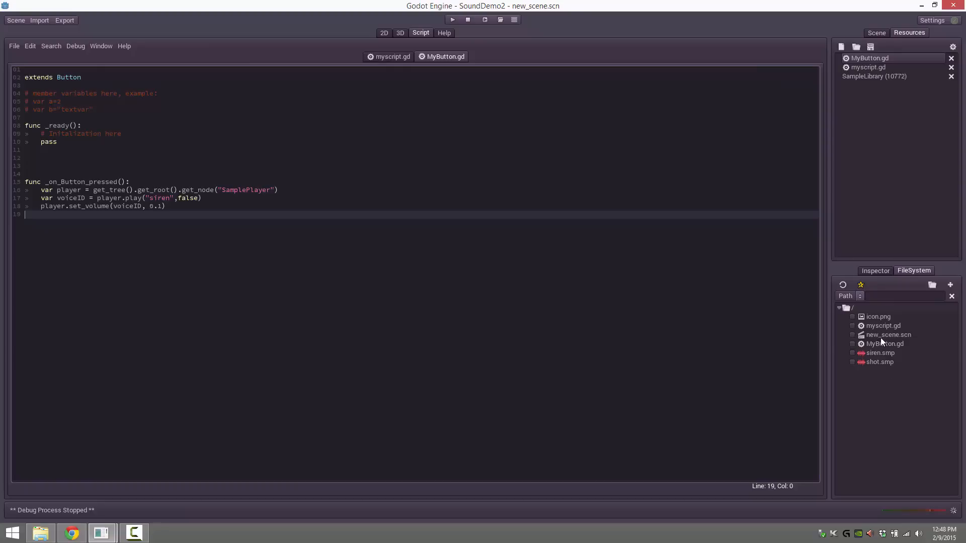
pyautogui.click(41, 532)
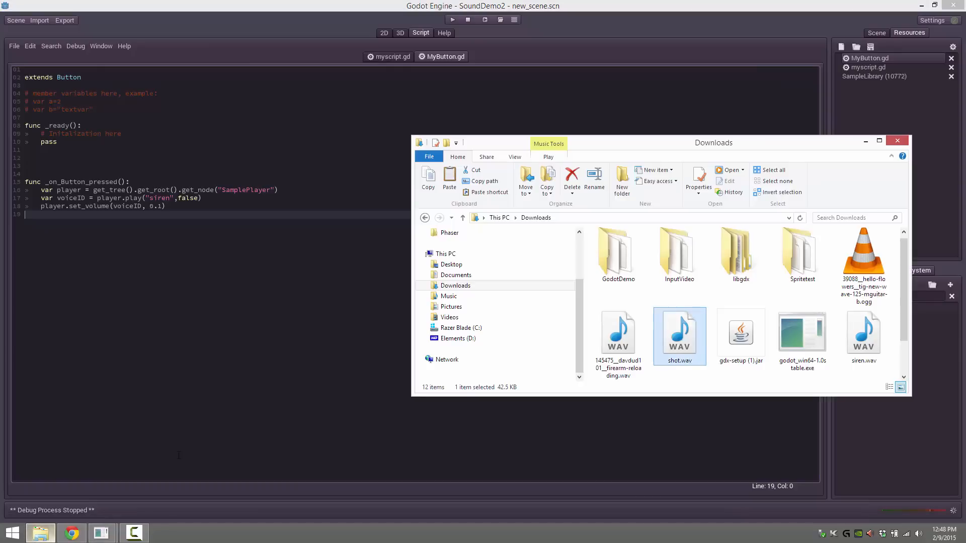
pyautogui.hotkey('alt', 'Left')
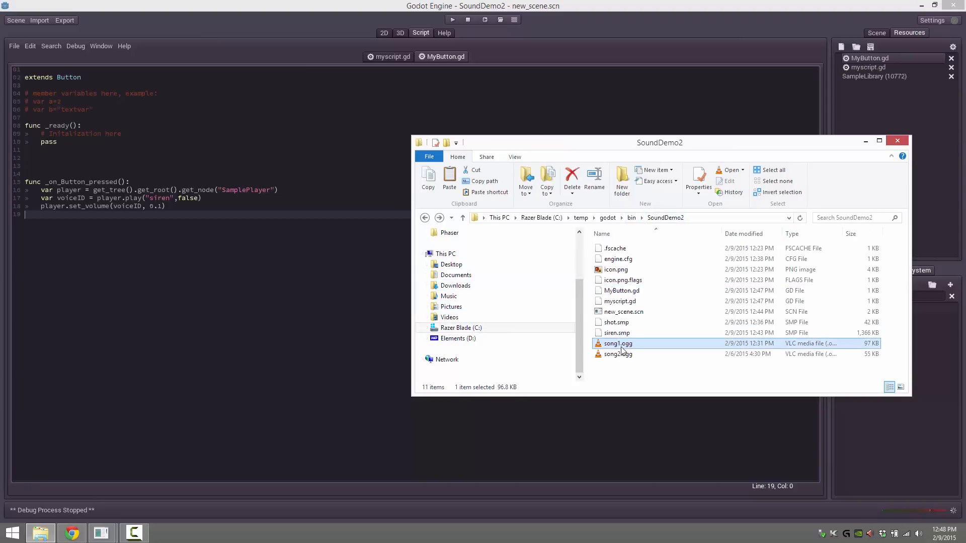
pyautogui.click(613, 354)
# Step: Return to Godot and rescan the project's file system for song1.ogg and song2.ogg
pyautogui.click(926, 292)
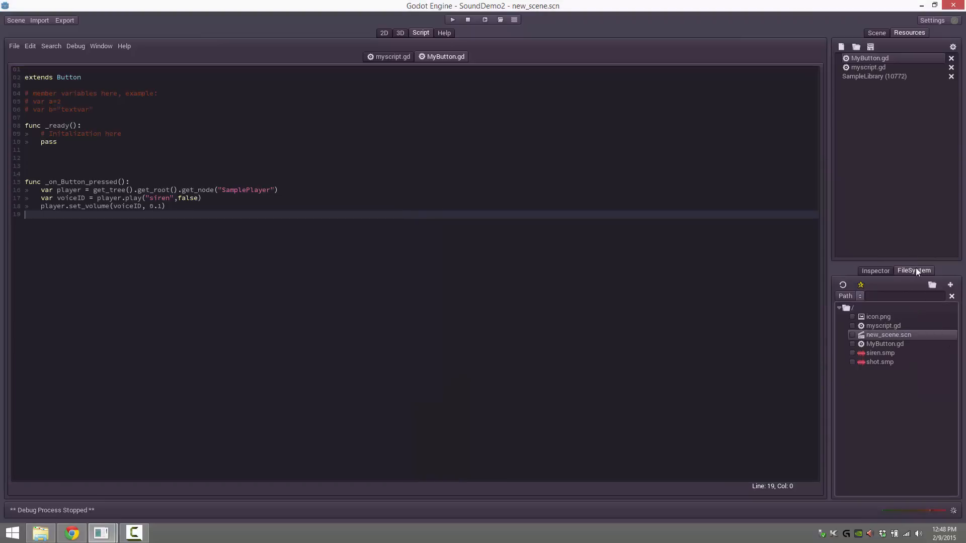
pyautogui.click(843, 285)
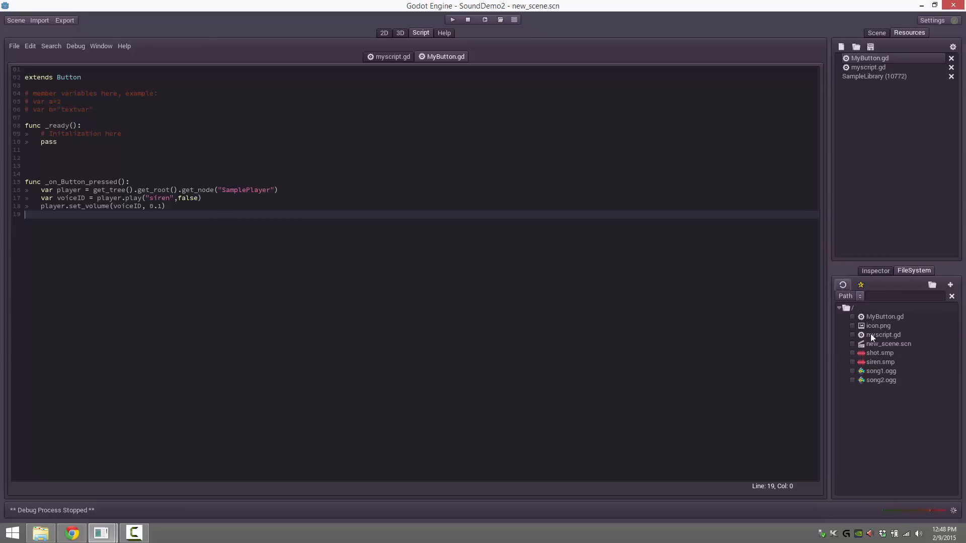
pyautogui.click(883, 373)
pyautogui.click(878, 380)
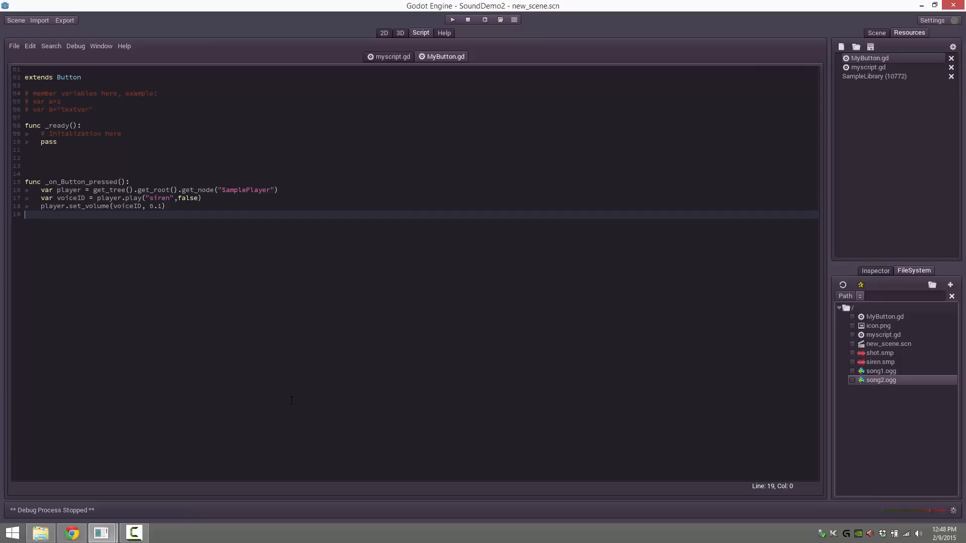
# Step: Delete the root SamplePlayer node together with its Button child from the scene
pyautogui.click(384, 33)
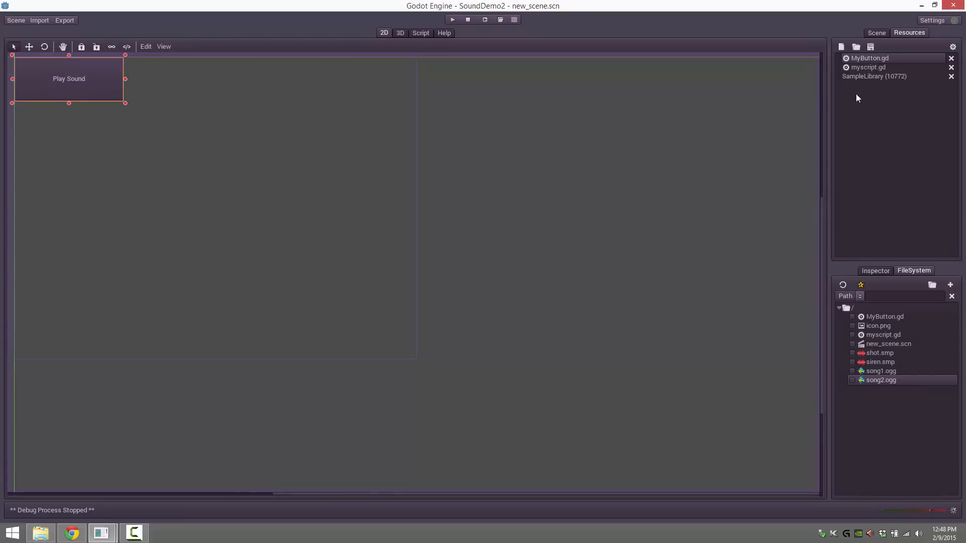
pyautogui.click(877, 33)
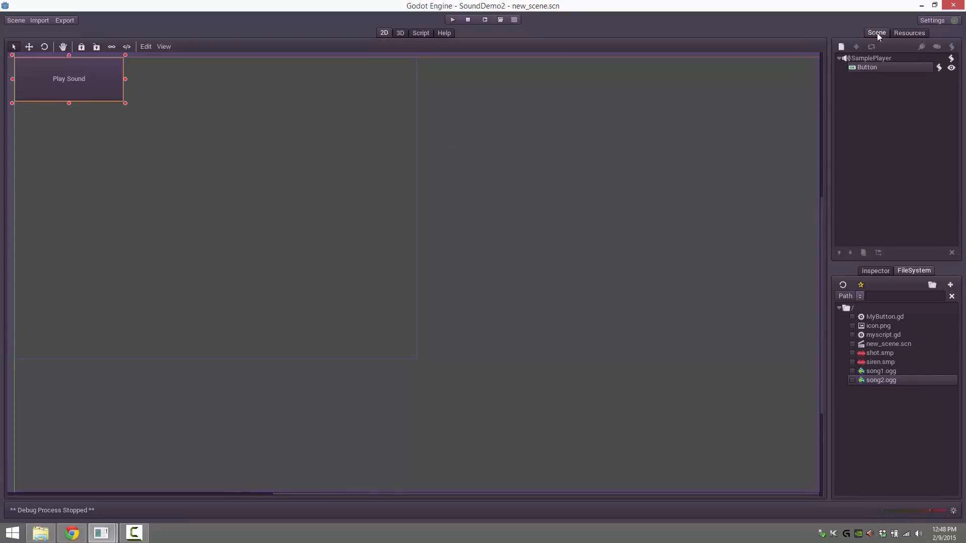
pyautogui.click(862, 59)
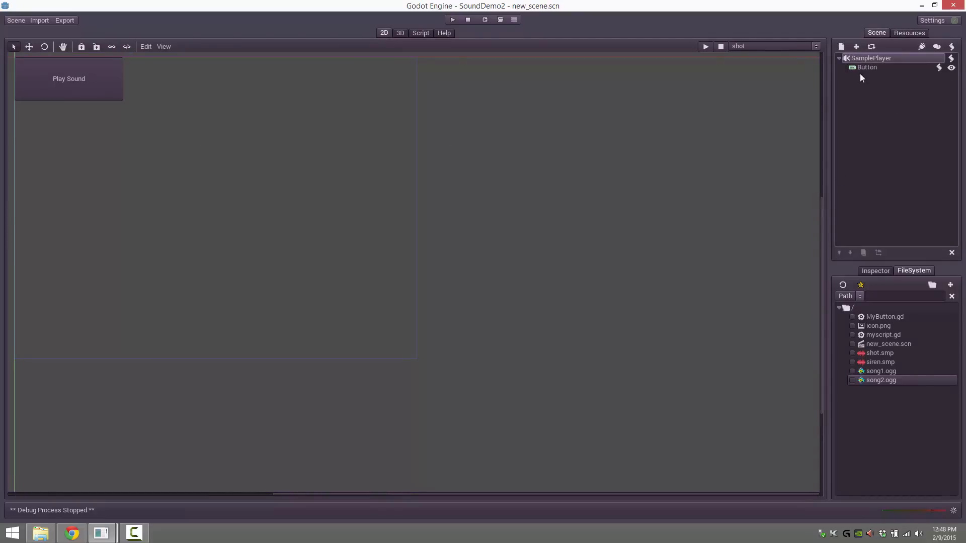
pyautogui.click(950, 252)
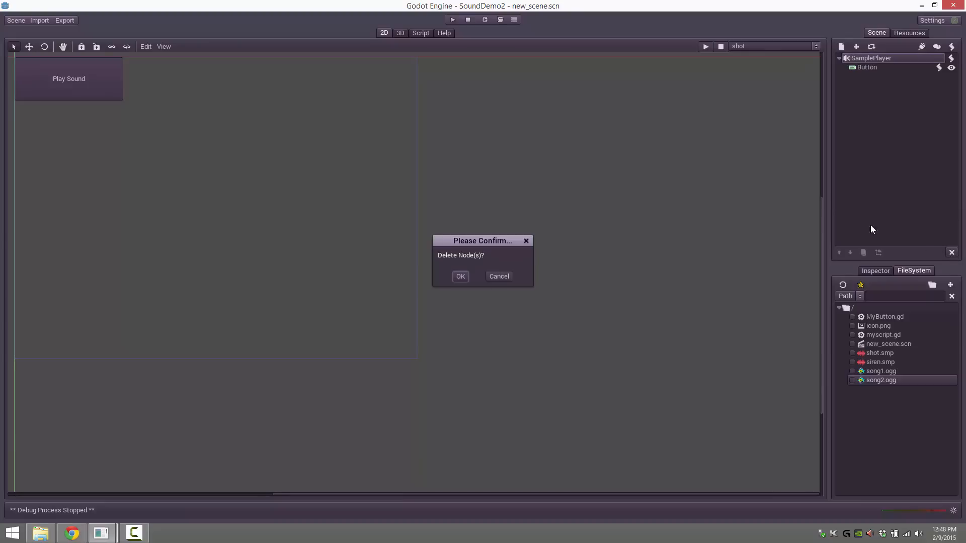
pyautogui.click(461, 276)
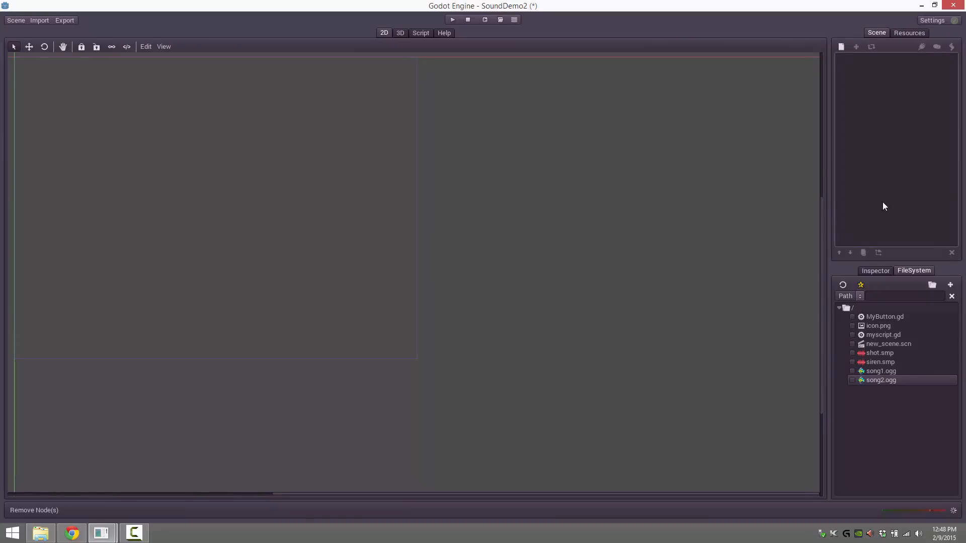
# Step: Create a StreamPlayer node as the root of the empty scene
pyautogui.click(841, 47)
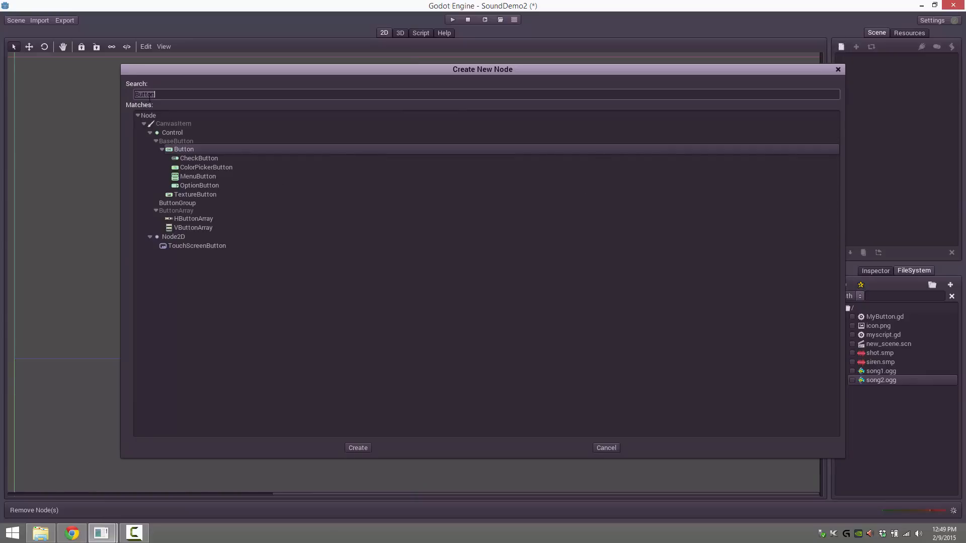
pyautogui.write('Stre')
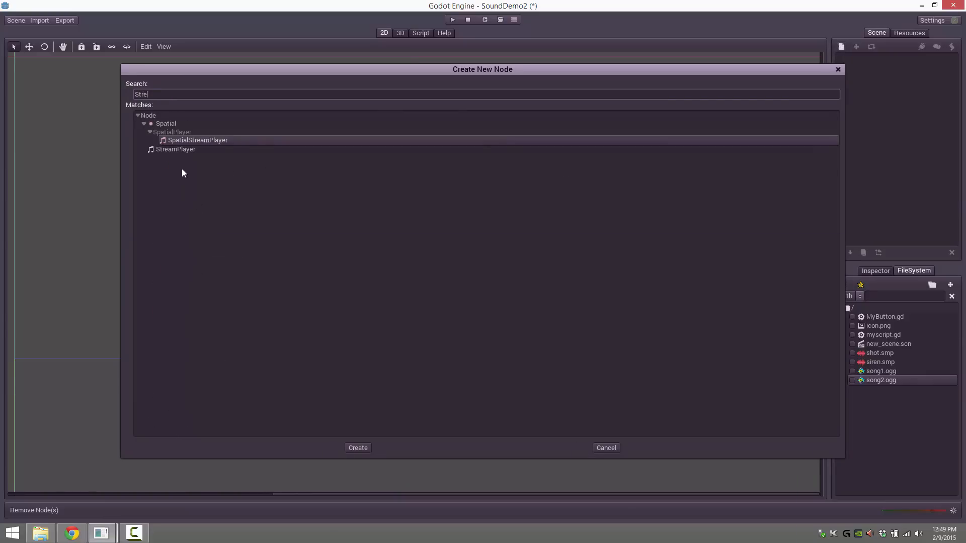
pyautogui.click(173, 141)
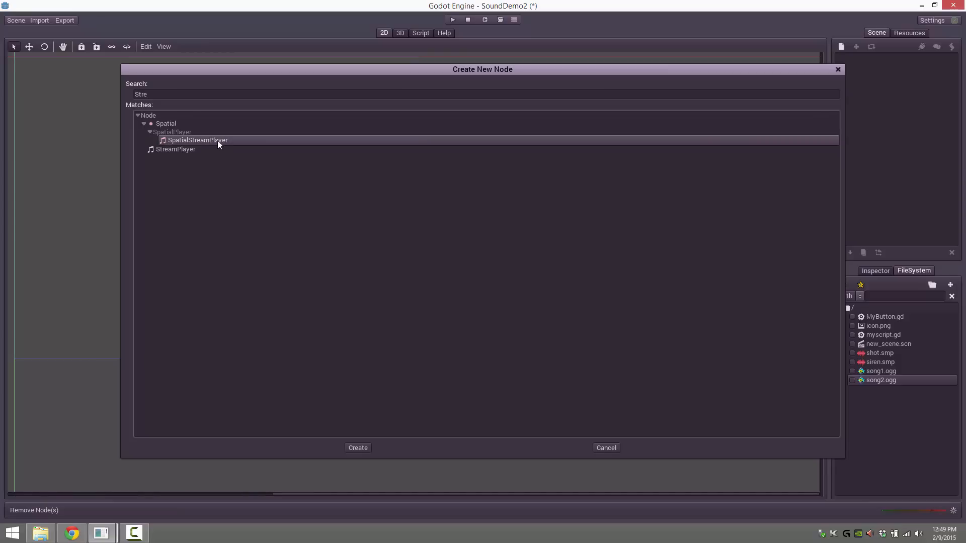
pyautogui.click(177, 150)
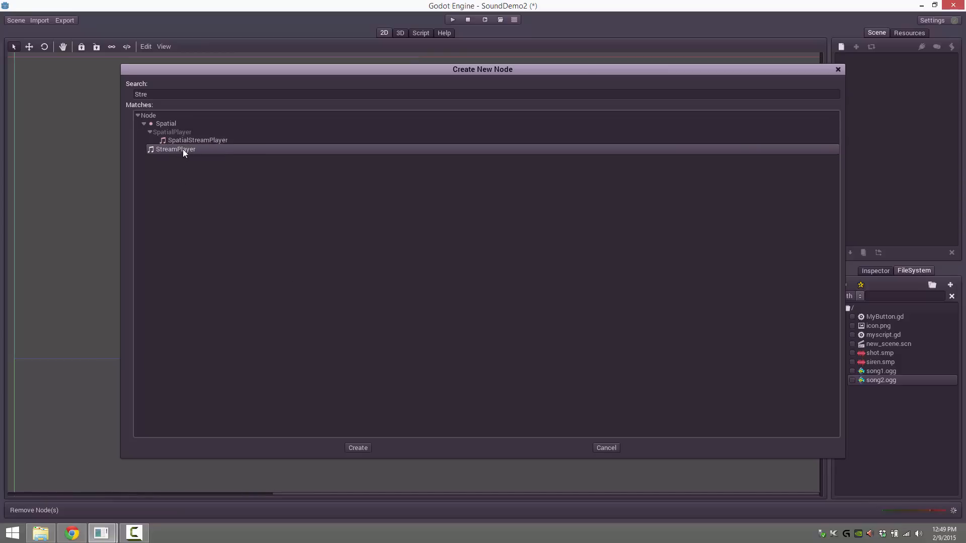
pyautogui.click(355, 447)
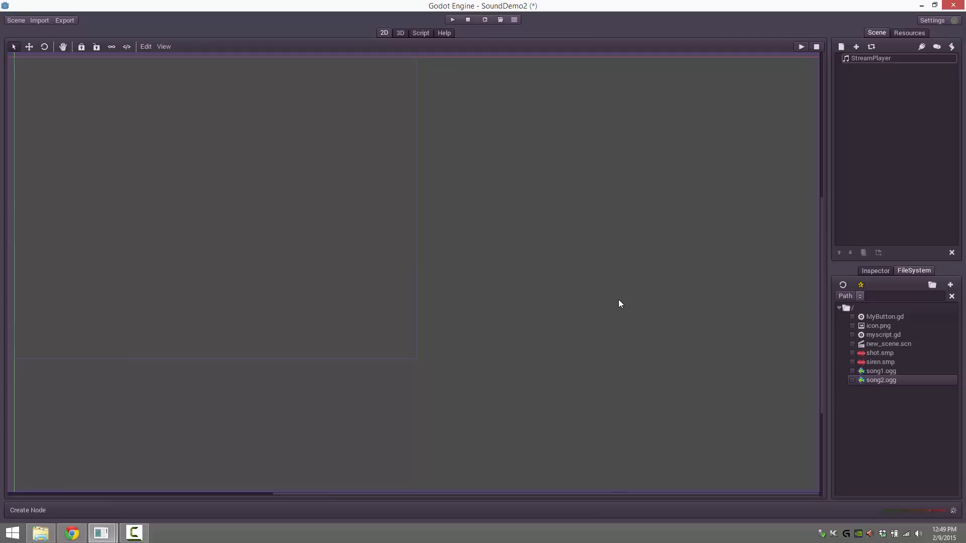
# Step: Save the scene over the existing new_scene.scn in the project folder
pyautogui.click(858, 60)
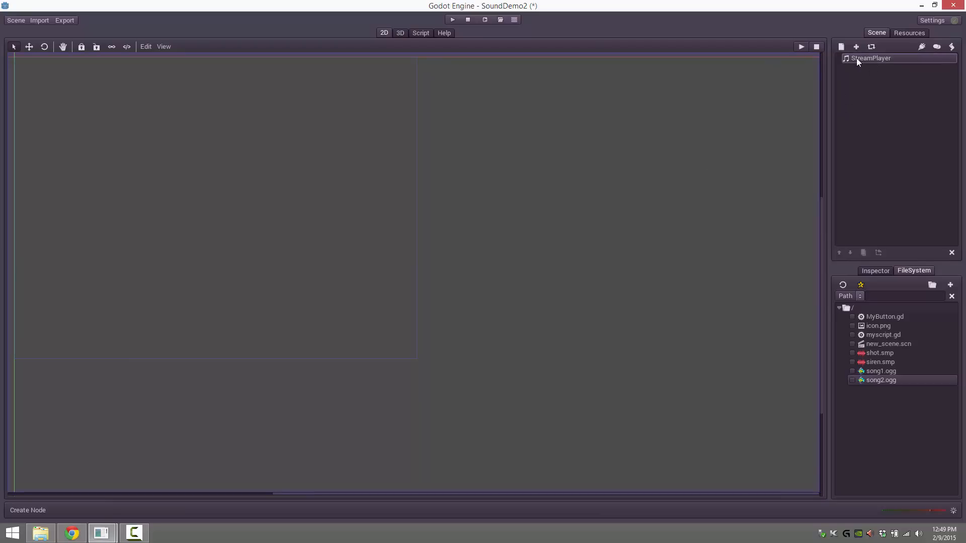
pyautogui.hotkey('ctrl', 's')
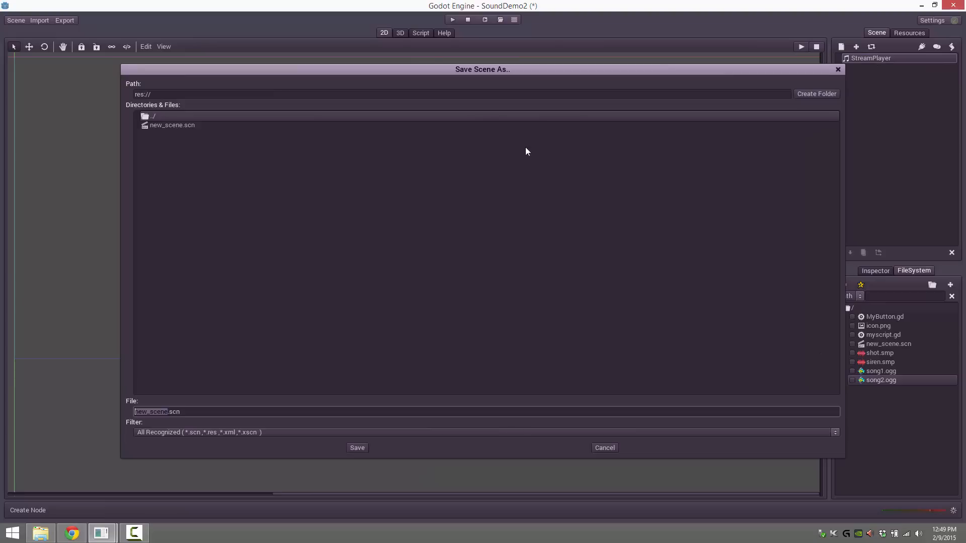
pyautogui.doubleClick(167, 125)
pyautogui.click(468, 276)
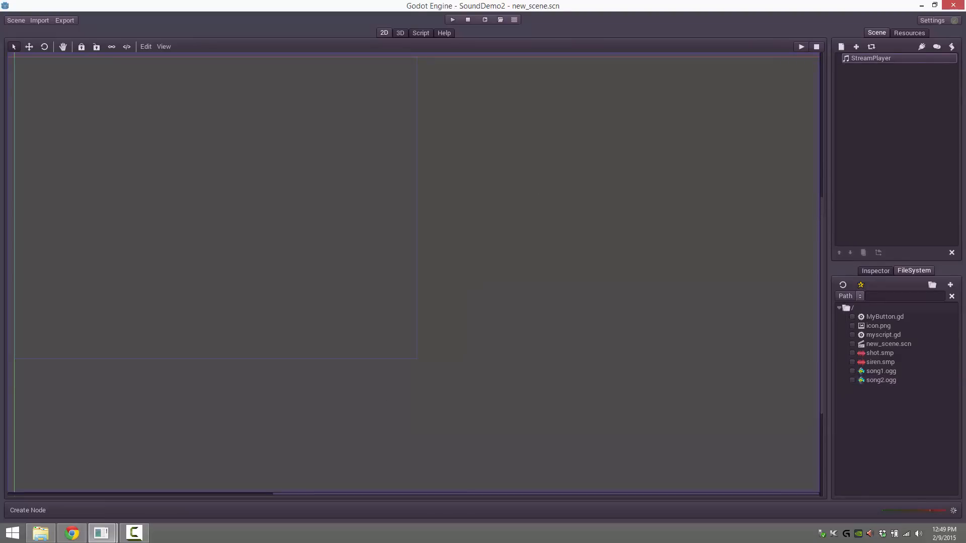
# Step: Assign a new AudioStreamOGGVorbis to the StreamPlayer's Stream property and replace it by loading song1.ogg
pyautogui.hotkey('alt', 'Tab')
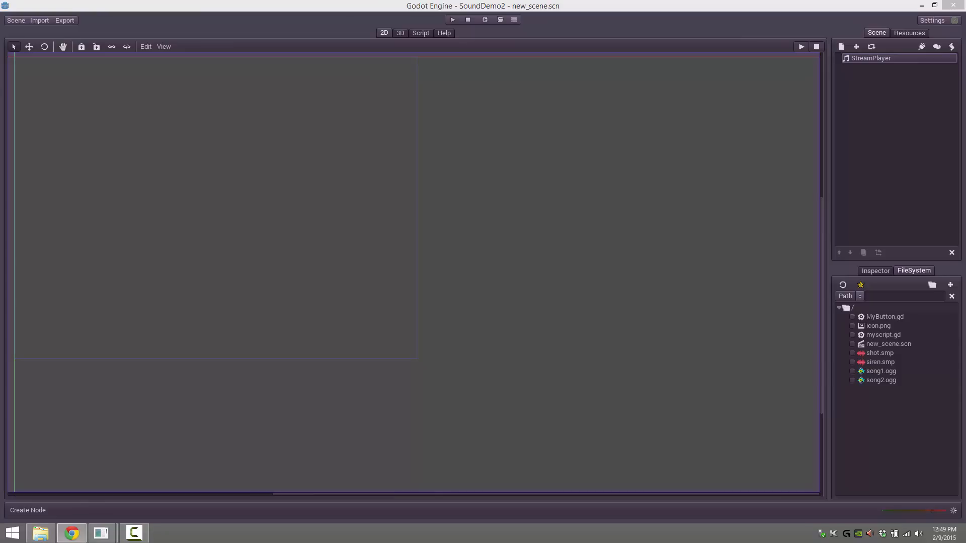
pyautogui.click(874, 63)
pyautogui.click(875, 270)
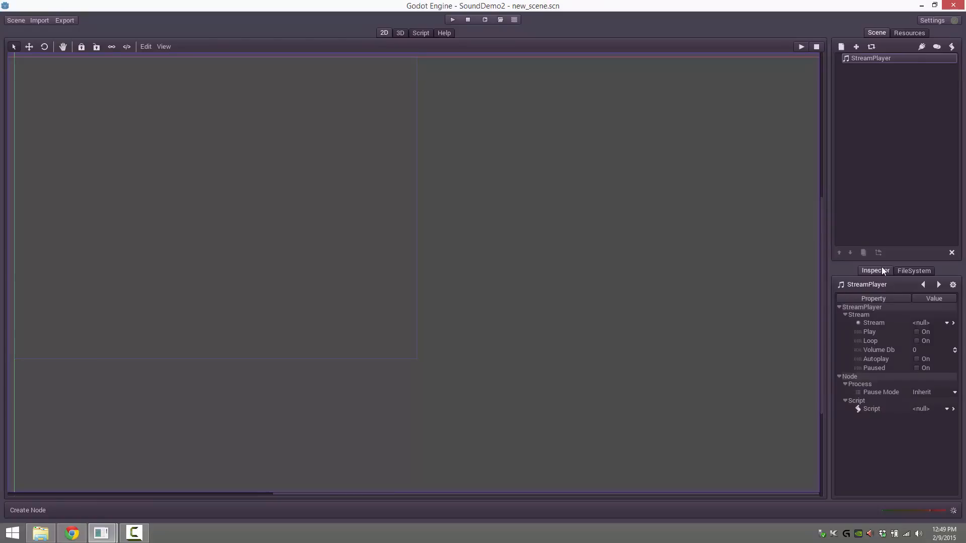
pyautogui.click(947, 324)
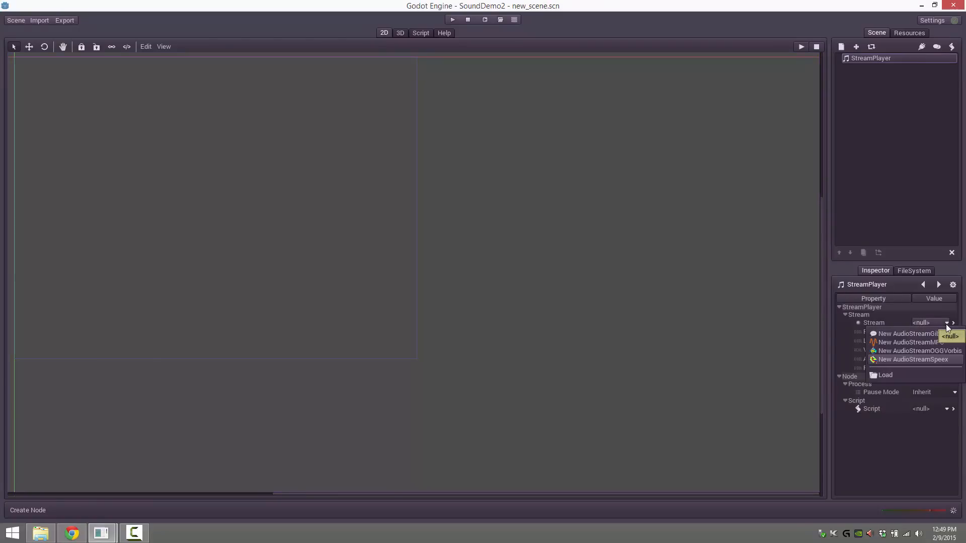
pyautogui.click(939, 351)
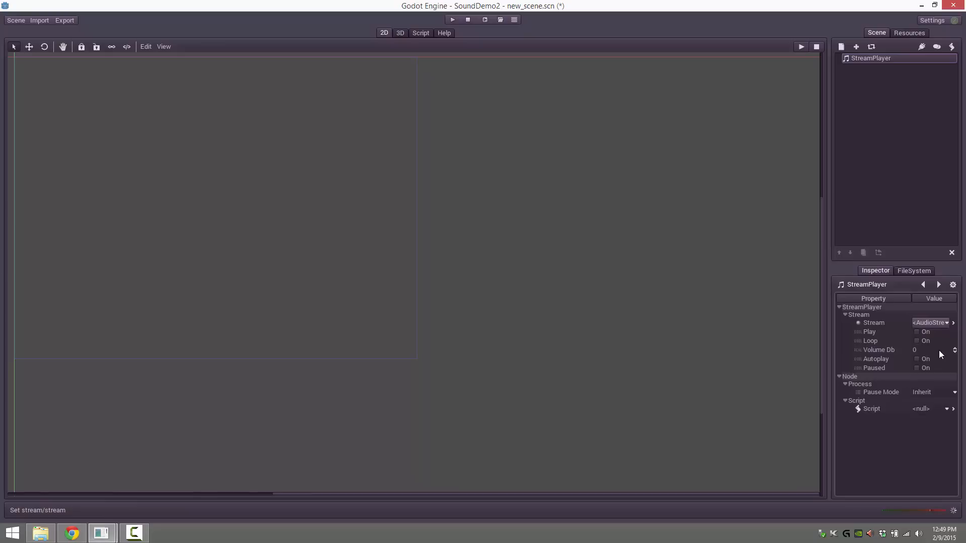
pyautogui.click(943, 323)
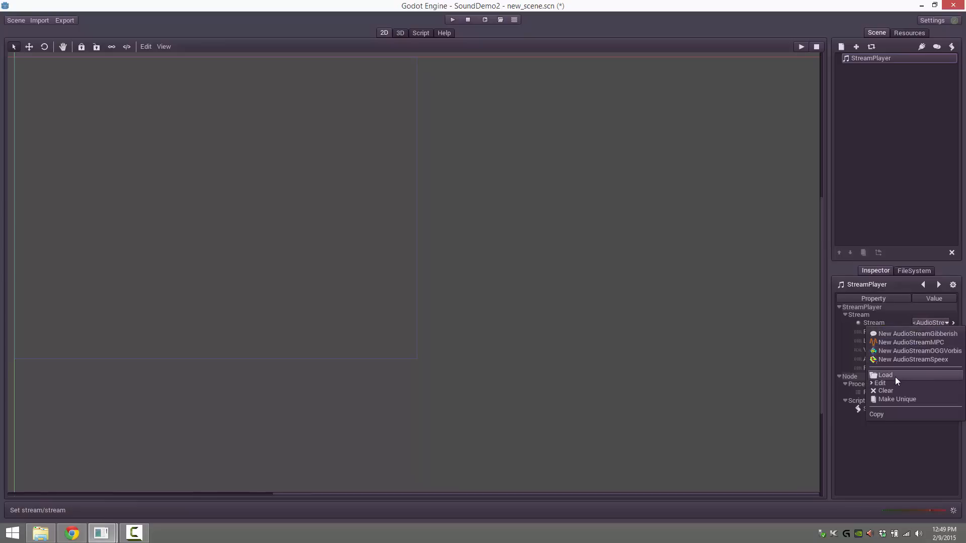
pyautogui.click(885, 375)
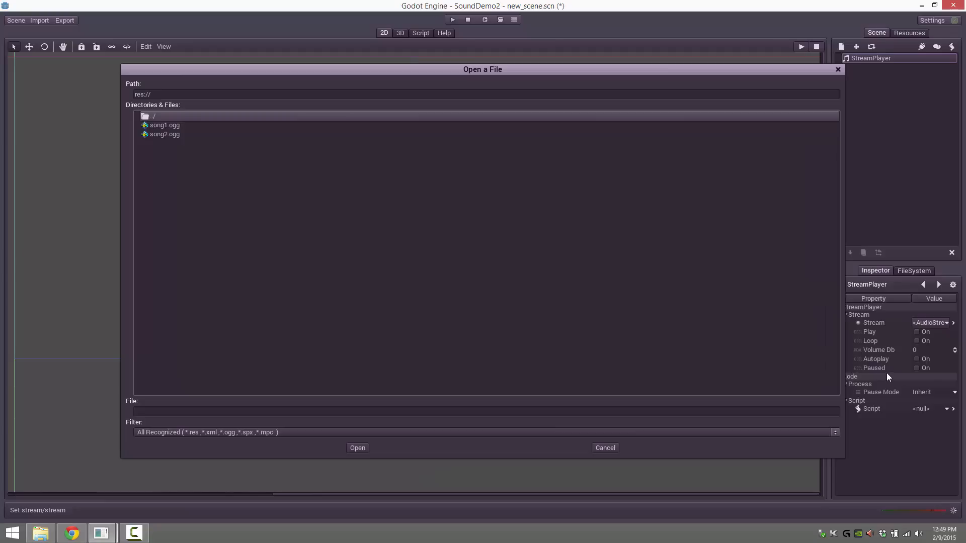
pyautogui.doubleClick(162, 124)
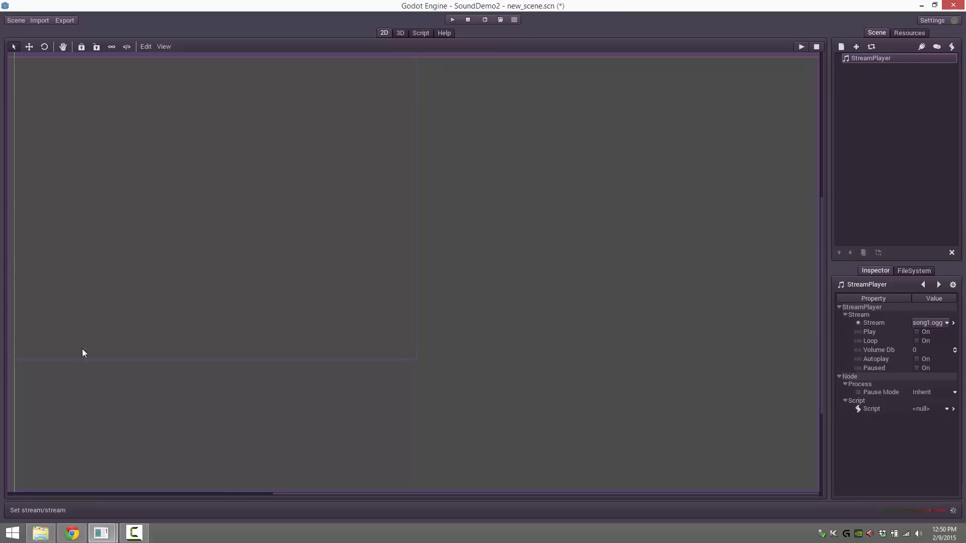
pyautogui.hotkey('alt', 'Tab')
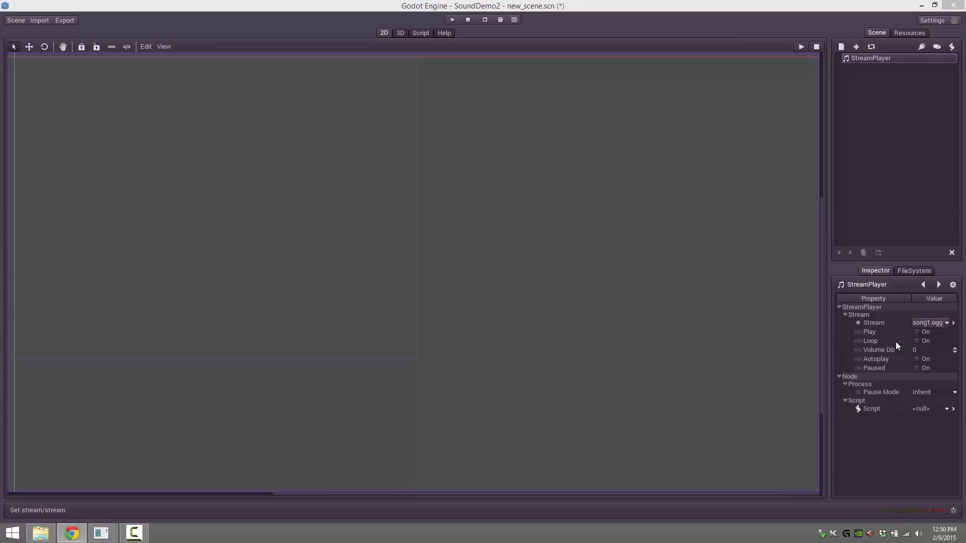
# Step: Enable Autoplay and then Loop on the StreamPlayer, running the project after each change and closing the running game
pyautogui.click(915, 360)
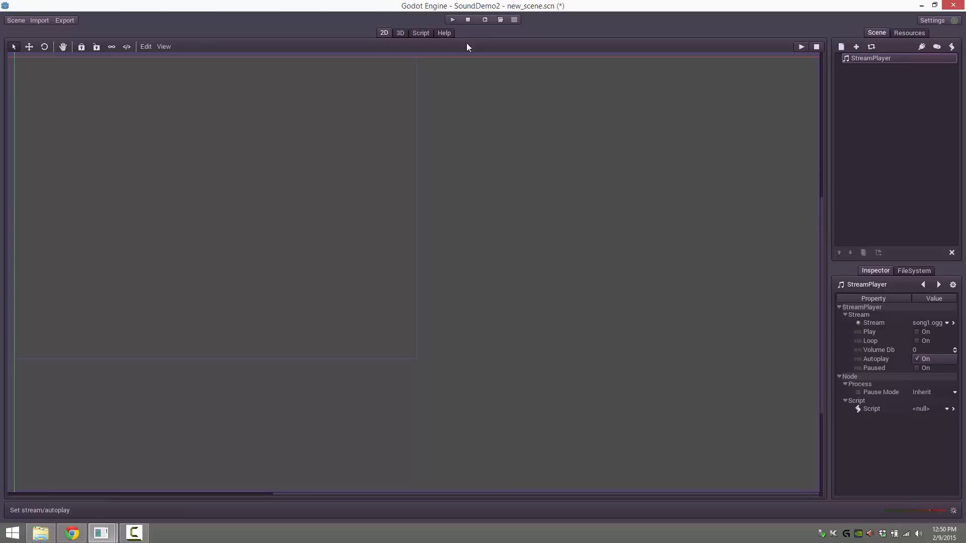
pyautogui.click(453, 20)
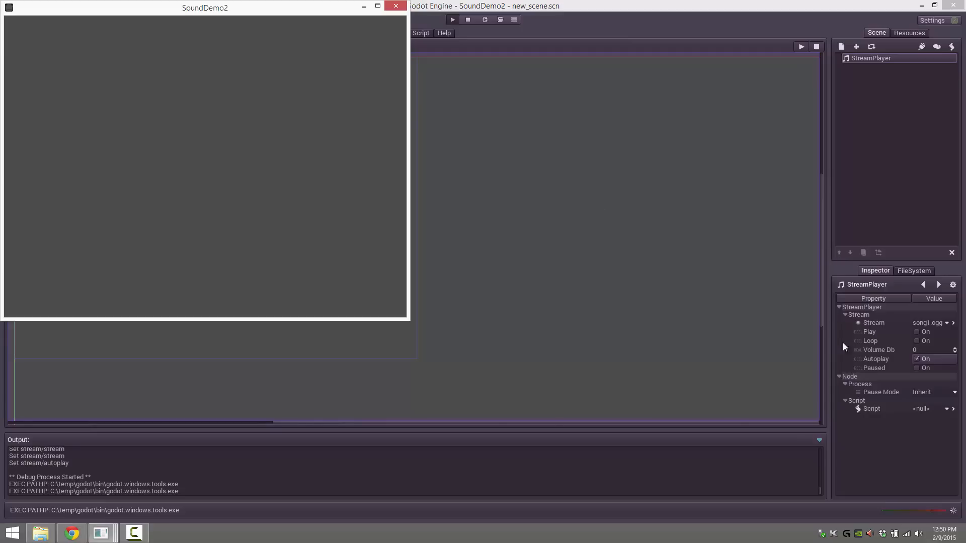
pyautogui.click(916, 341)
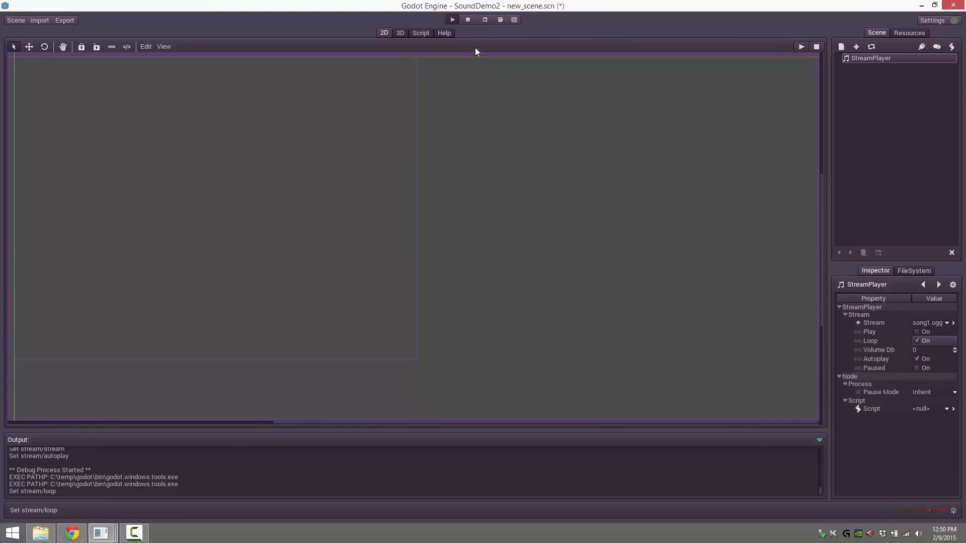
pyautogui.click(468, 20)
pyautogui.click(452, 19)
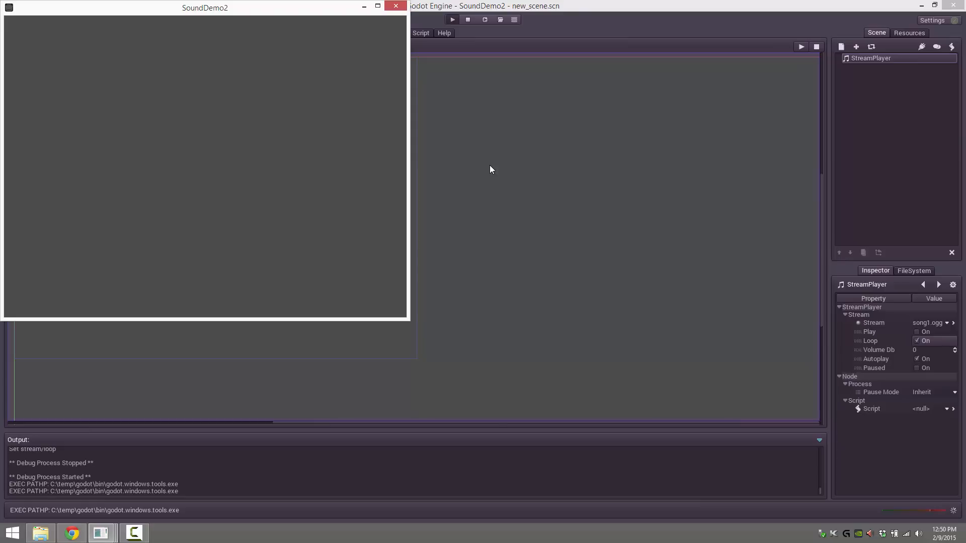
pyautogui.click(402, 7)
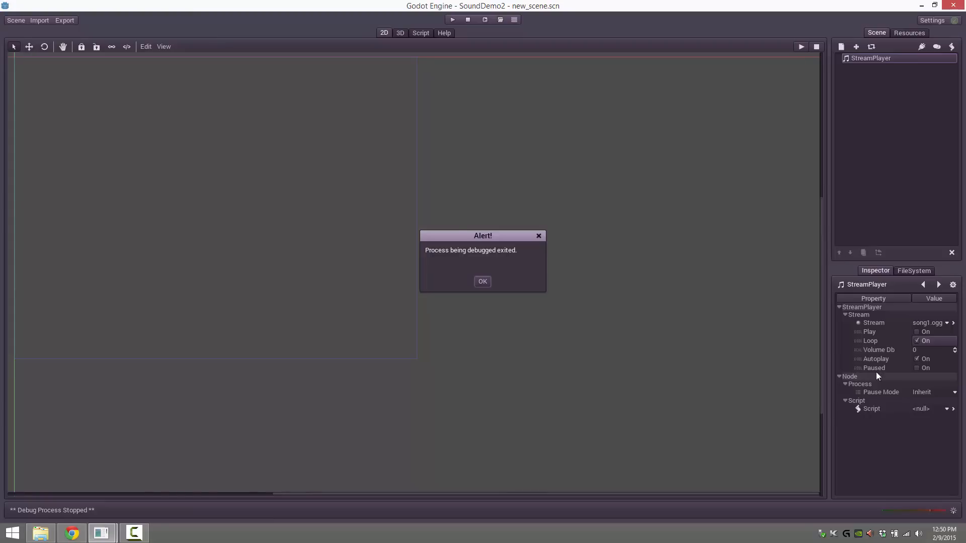
pyautogui.click(482, 281)
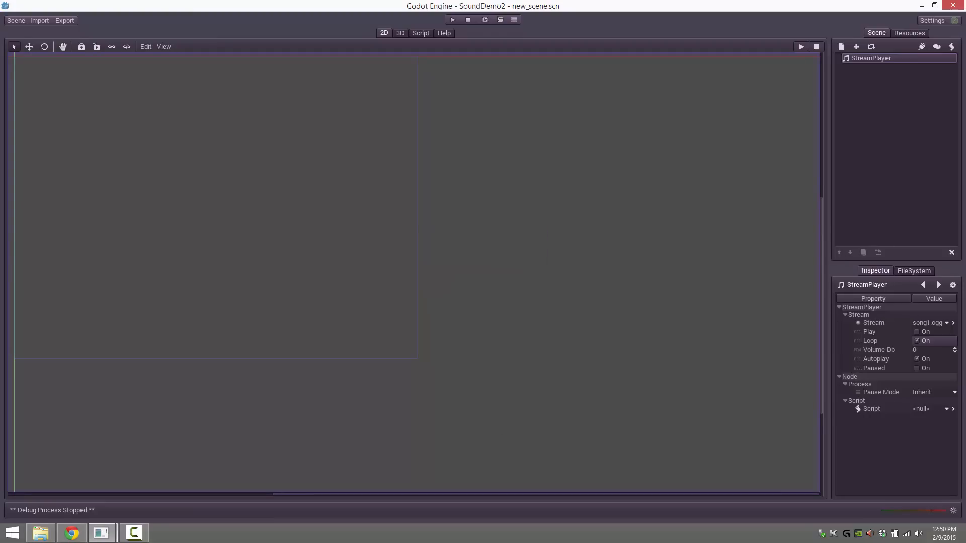
# Step: Attach a new GDScript at res://new_scene.gd to the StreamPlayer node
pyautogui.click(72, 533)
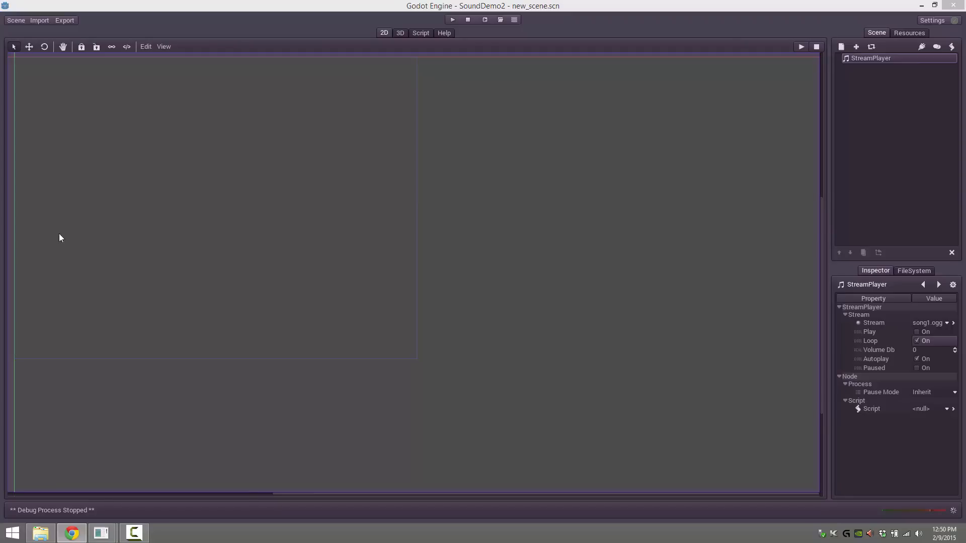
pyautogui.click(874, 65)
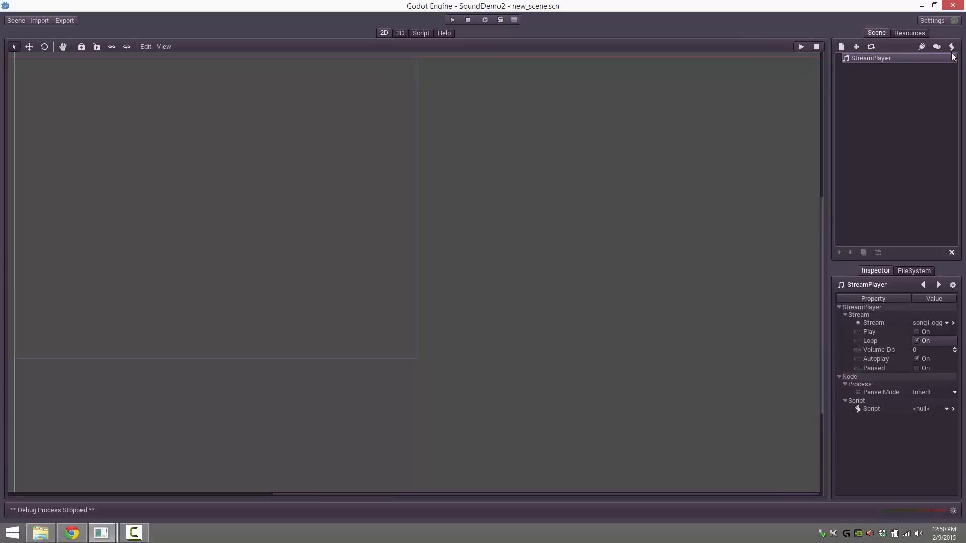
pyautogui.click(952, 46)
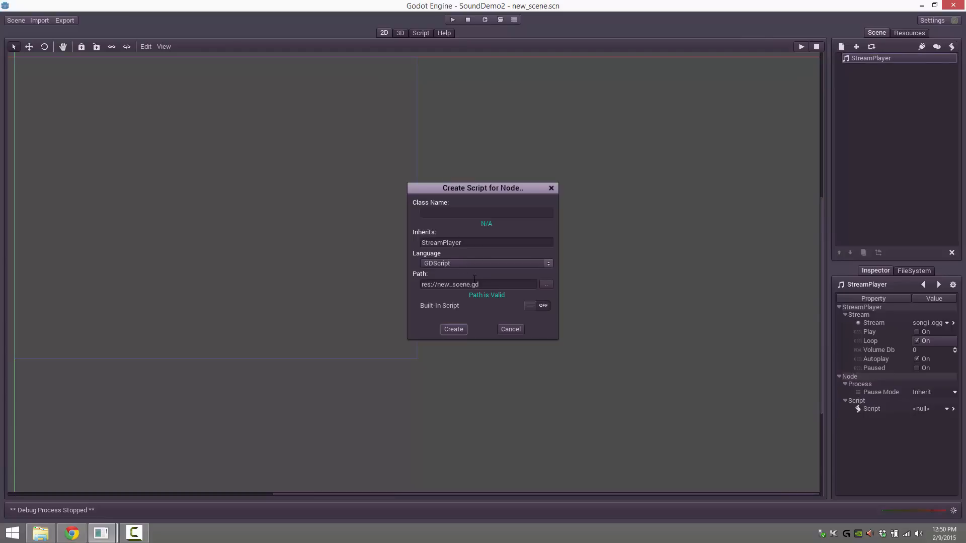
pyautogui.click(451, 330)
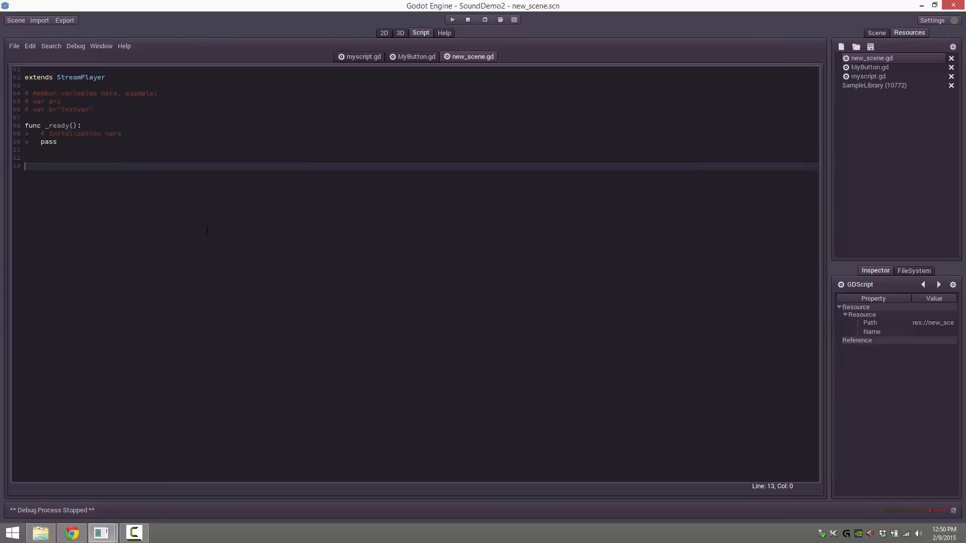
pyautogui.doubleClick(77, 77)
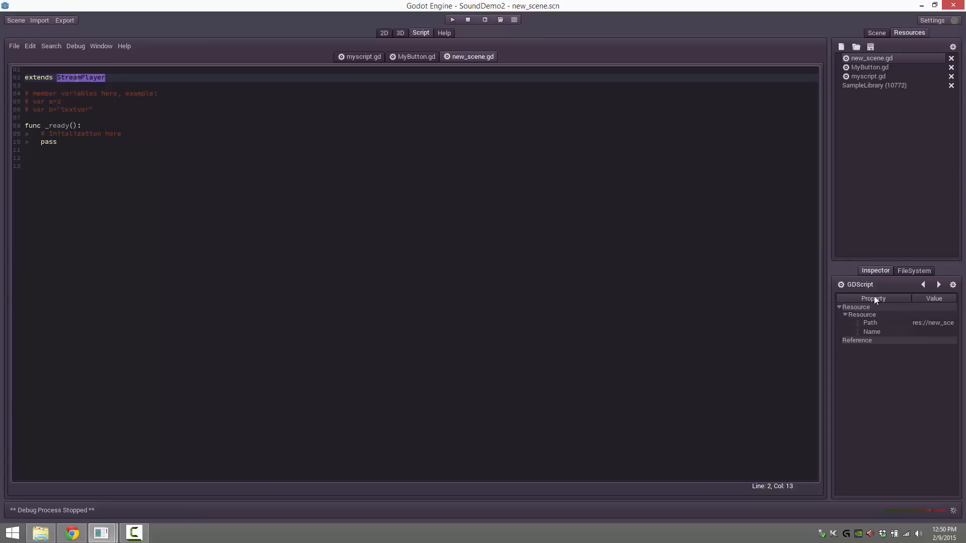
# Step: Turn off Loop and Autoplay for the StreamPlayer node
pyautogui.click(875, 34)
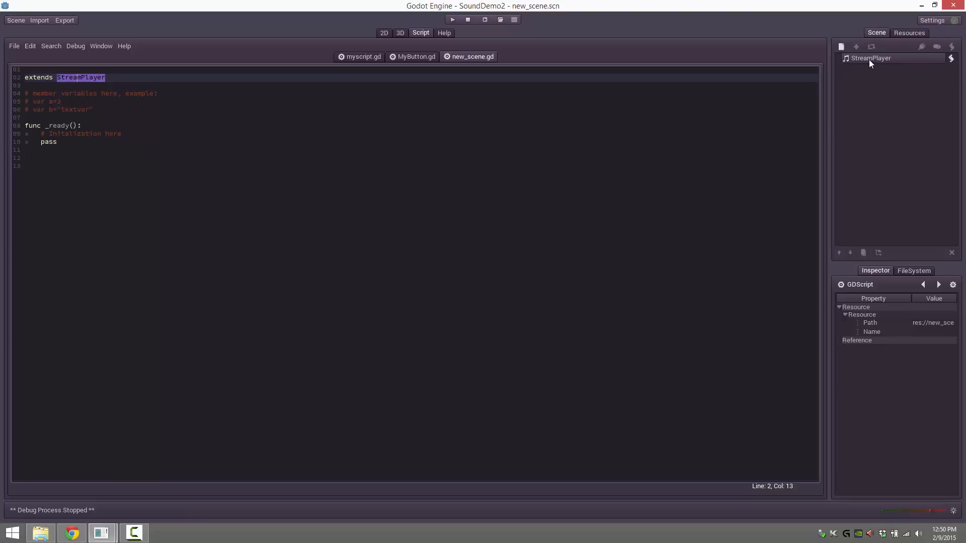
pyautogui.click(869, 59)
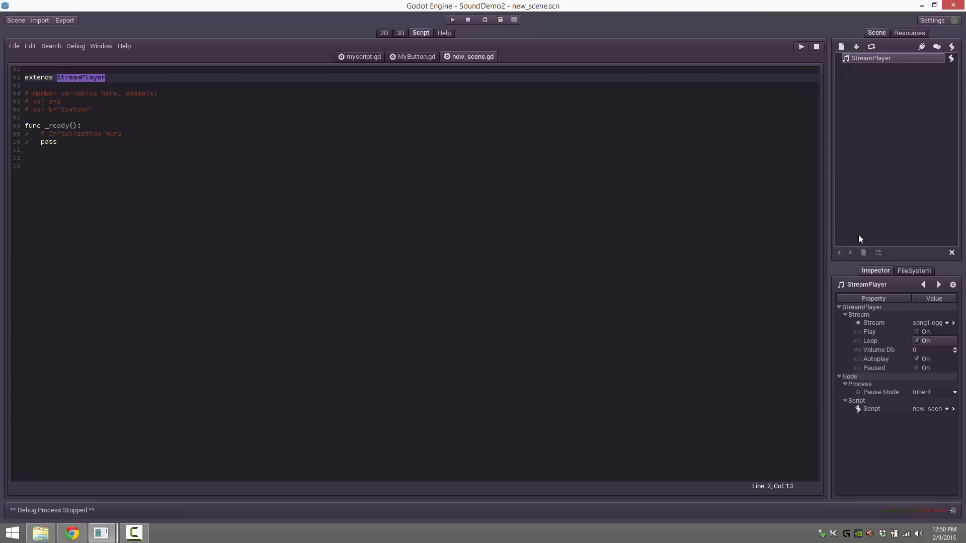
pyautogui.click(916, 341)
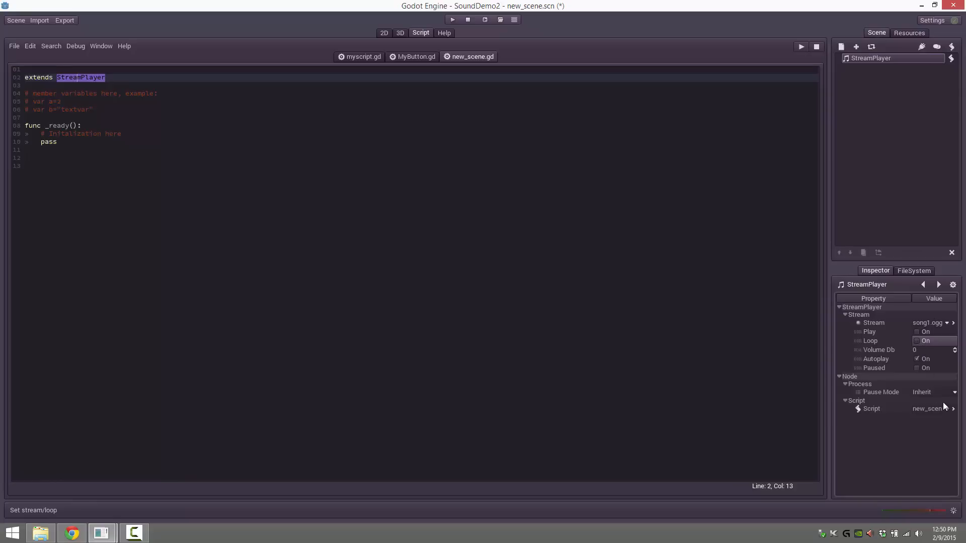
pyautogui.click(916, 359)
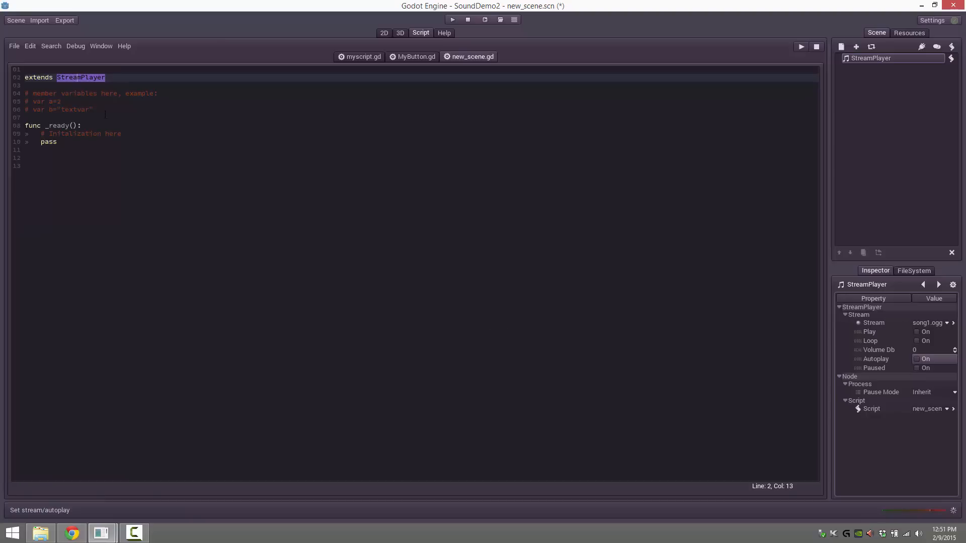
# Step: Delete the commented example member variables from new_scene.gd
pyautogui.click(232, 98)
pyautogui.press('Down')
pyautogui.press('End')
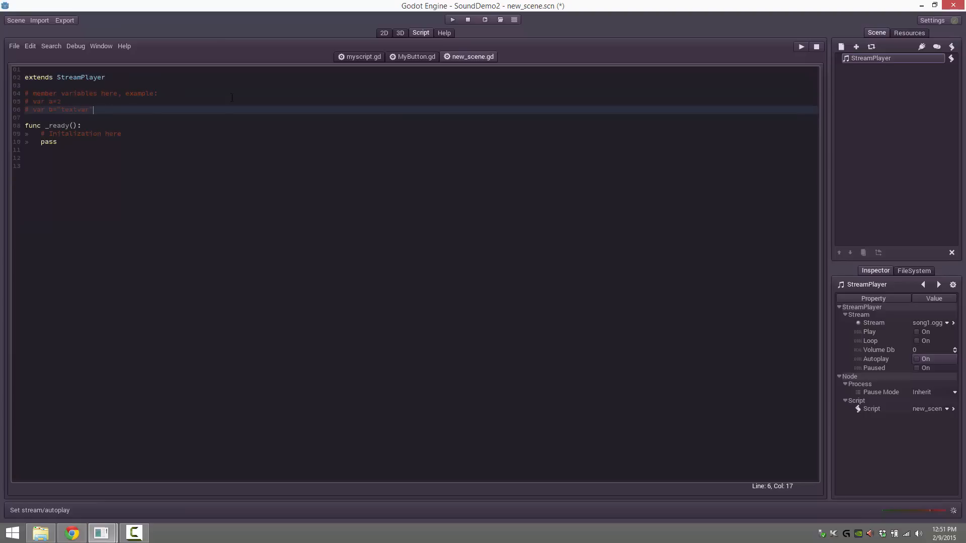
pyautogui.hotkey('shift', 'Up')
pyautogui.hotkey('shift', 'Up')
pyautogui.hotkey('shift', 'Home')
pyautogui.press('BackSpace')
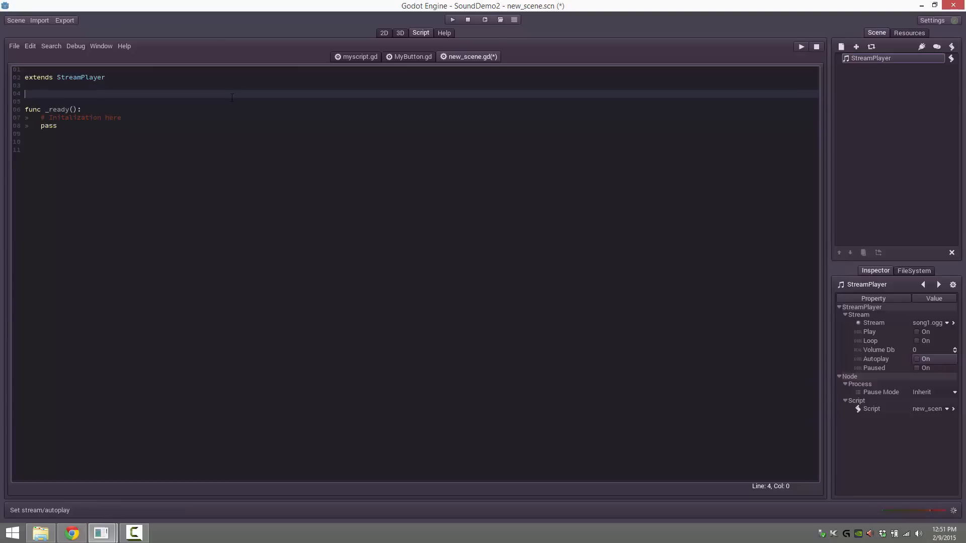
# Step: Declare the member variables song1, song2 and currentSong = song1 below the extends line
pyautogui.press('Return')
pyautogui.write('var song1')
pyautogui.press('Return')
pyautogui.write('vars o')
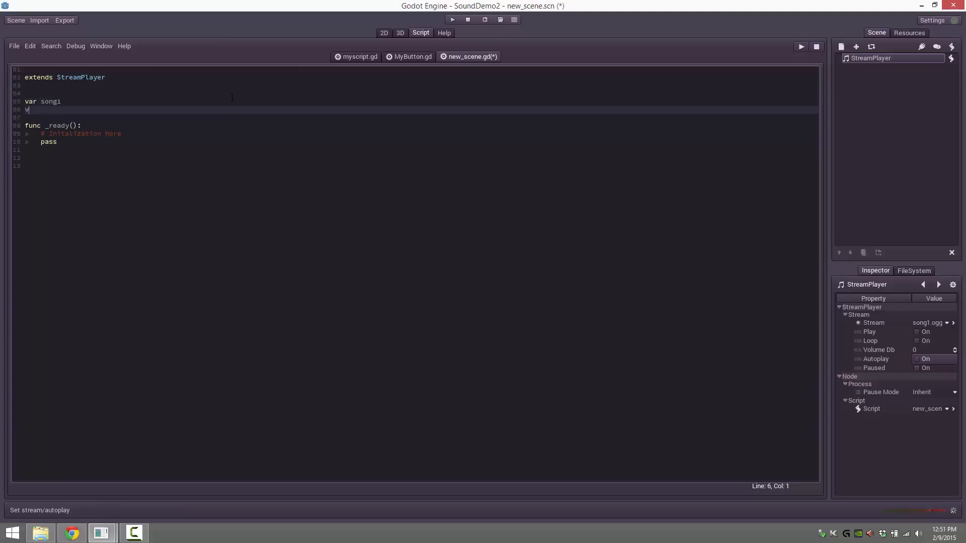
pyautogui.press('BackSpace')
pyautogui.press('BackSpace')
pyautogui.press('BackSpace')
pyautogui.press('BackSpace')
pyautogui.press('BackSpace')
pyautogui.press('BackSpace')
pyautogui.write('var song2')
pyautogui.press('Return')
pyautogui.write('var ')
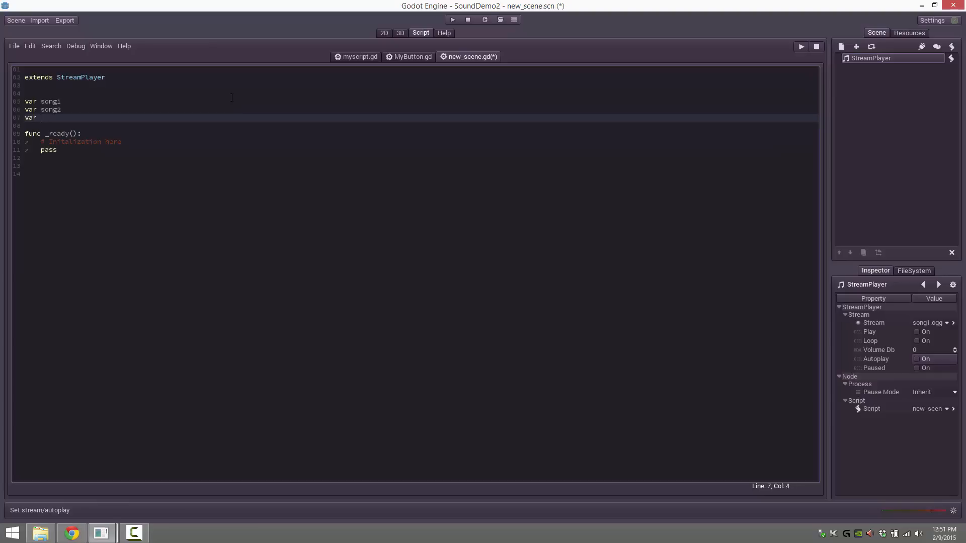
pyautogui.write('currentSong = song1')
# Step: Replace the placeholder comment and pass in _ready() with set_process(true)
pyautogui.press('Down')
pyautogui.press('Down')
pyautogui.press('Down')
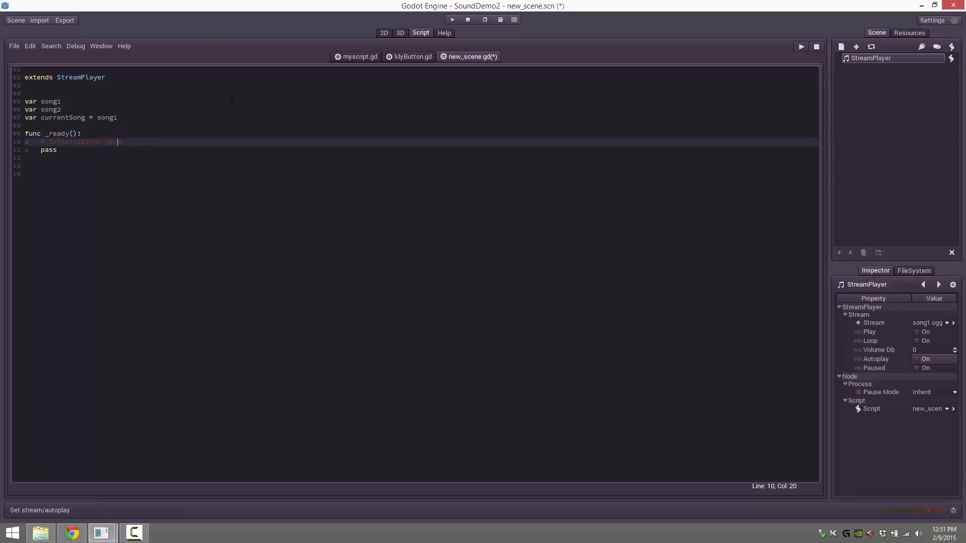
pyautogui.hotkey('shift', 'Home')
pyautogui.hotkey('shift', 'Down')
pyautogui.hotkey('shift', 'Down')
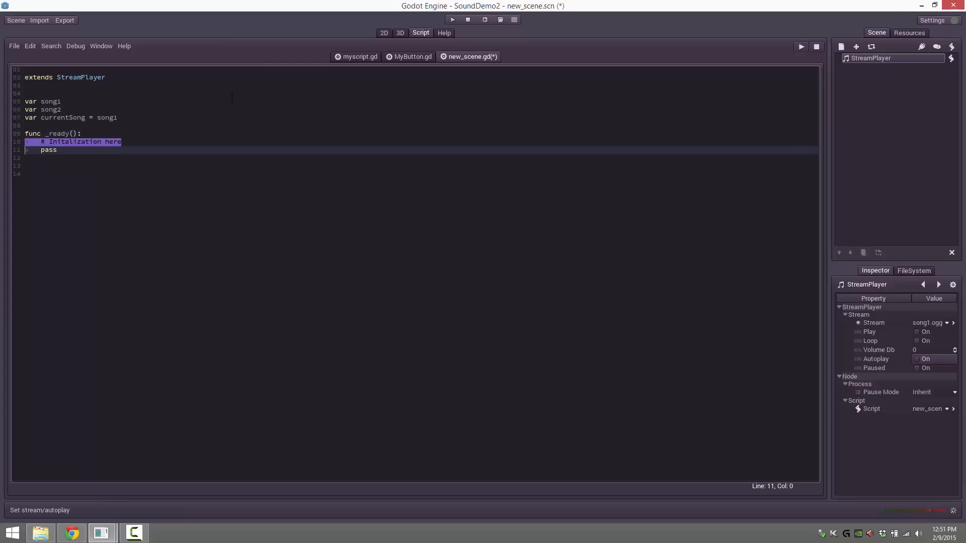
pyautogui.press('Delete')
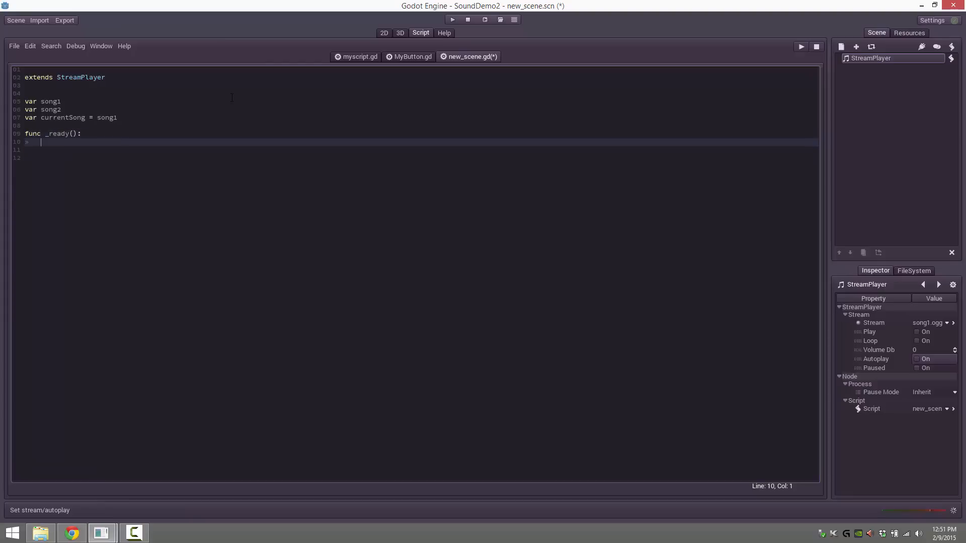
pyautogui.write('set_p')
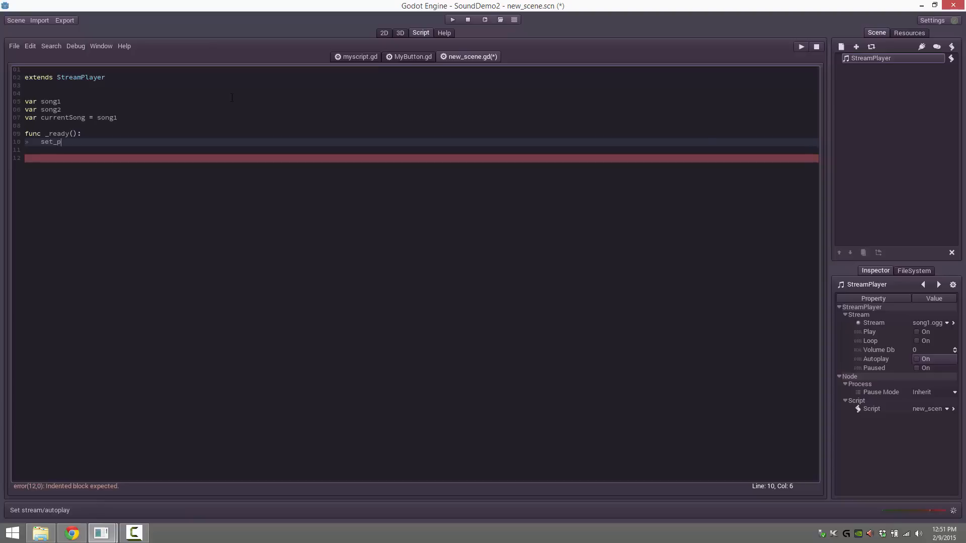
pyautogui.write('rocess(true)')
pyautogui.press('Return')
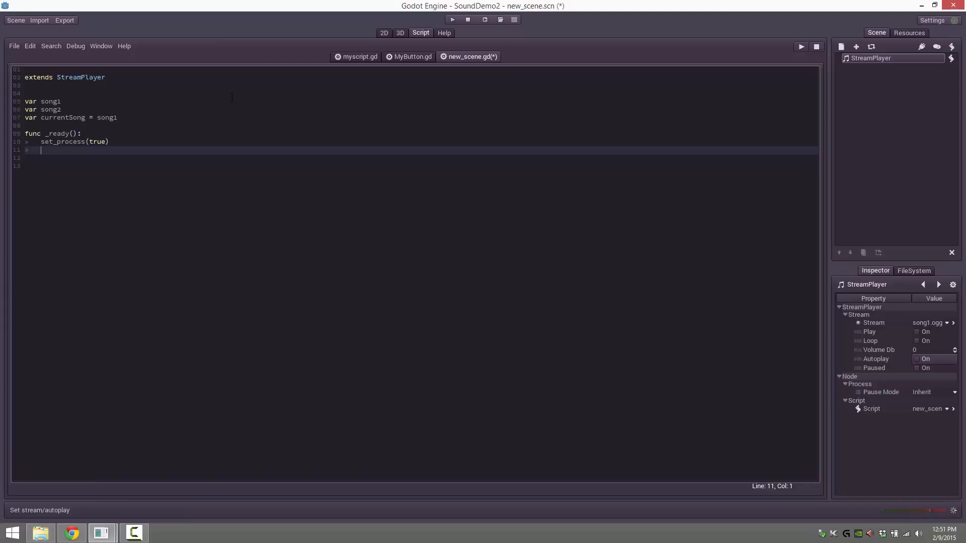
# Step: Add song2 = load("song2.ogg") to _ready() after the set_process call
pyautogui.write('song2 = load("song')
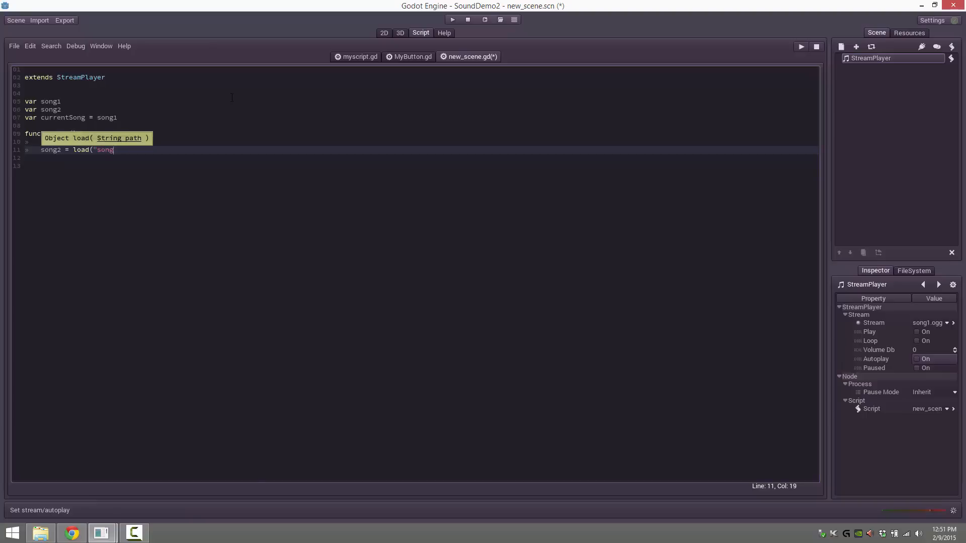
pyautogui.write('2.ogg")')
pyautogui.press('Return')
pyautogui.press('Return')
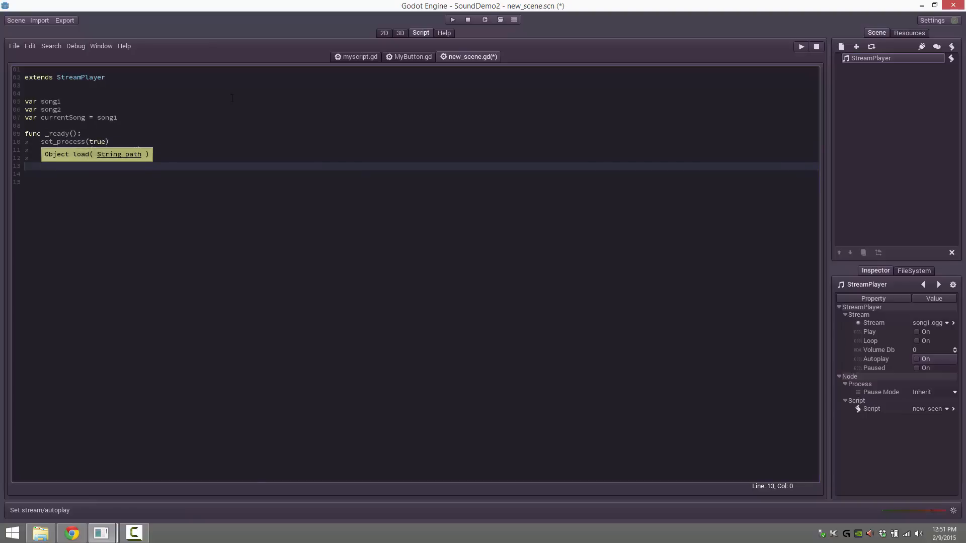
# Step: Add a _process(delta) function containing the condition if(self.is_playing() != true):
pyautogui.click(206, 222)
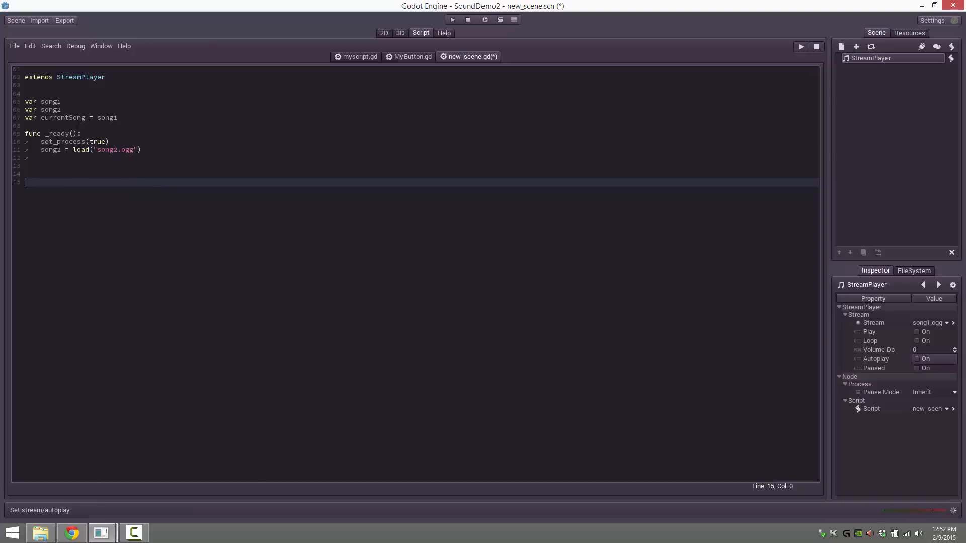
pyautogui.write('func _process(delta):')
pyautogui.press('Return')
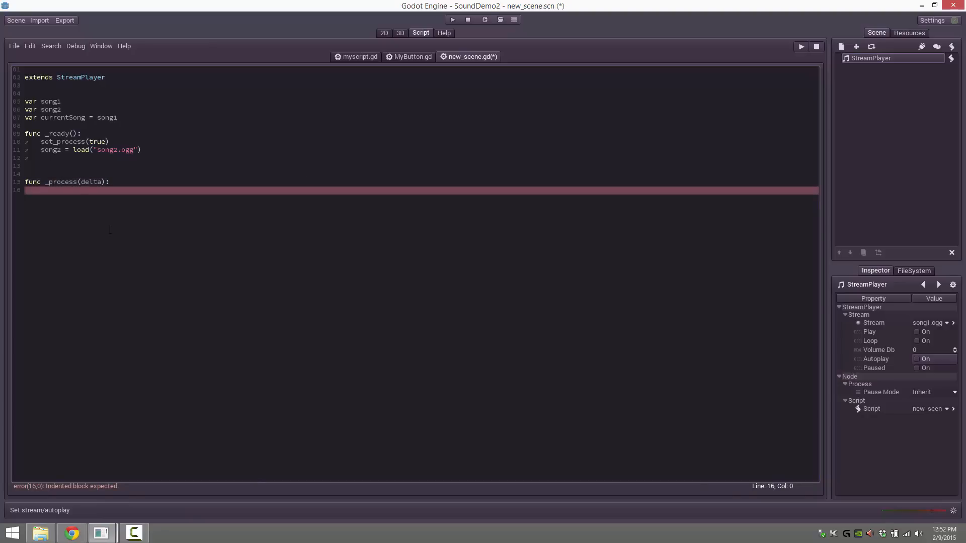
pyautogui.write('if(self.is_playi')
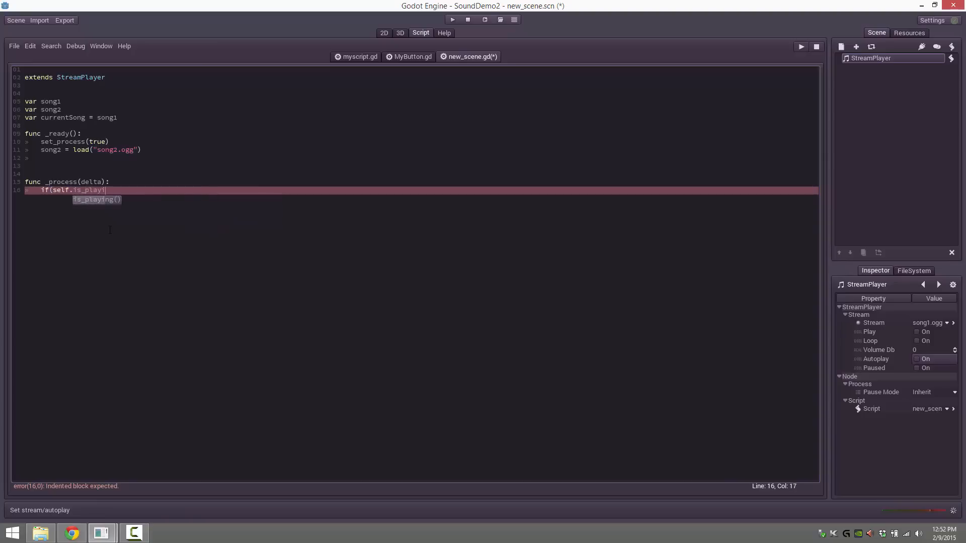
pyautogui.write('ng()')
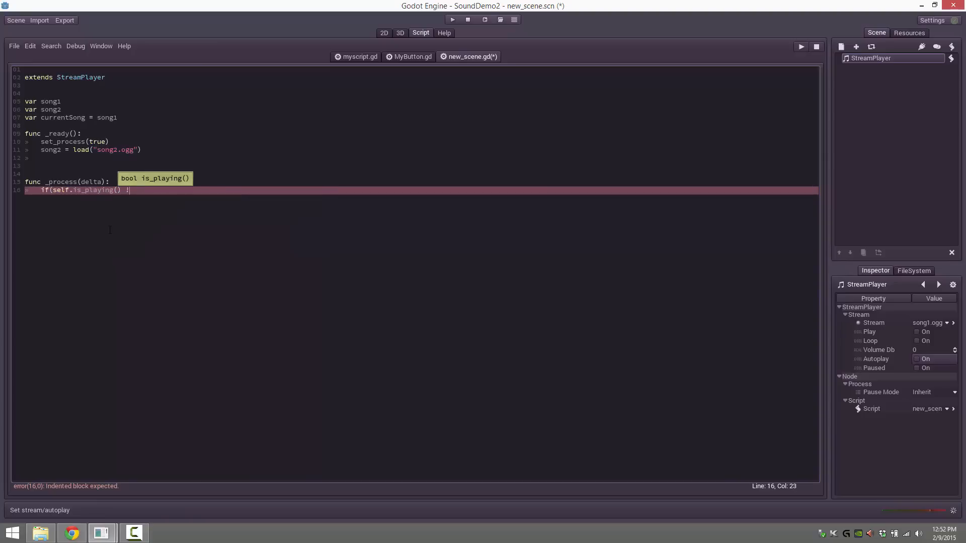
pyautogui.write(' != true):')
pyautogui.press('Return')
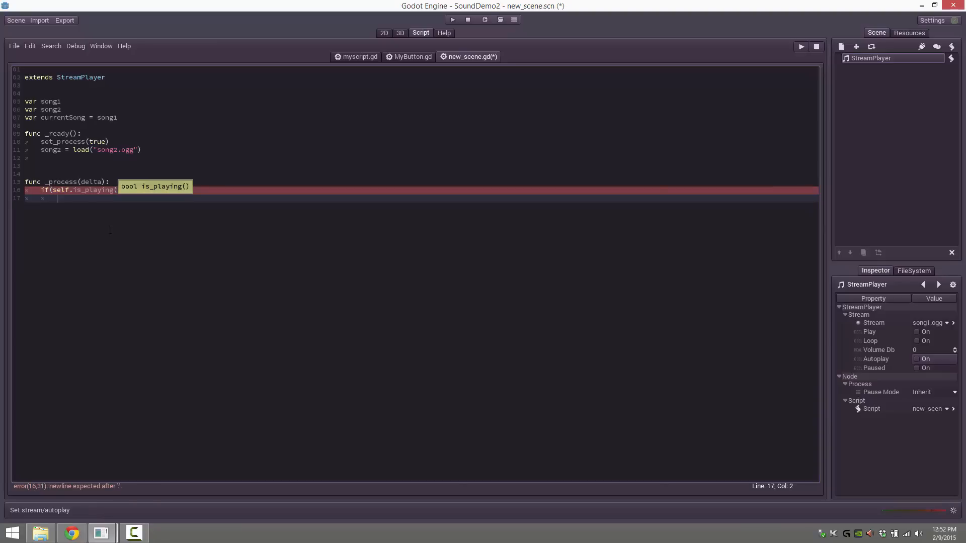
pyautogui.press('Up')
pyautogui.press('Up')
pyautogui.press('Up')
pyautogui.press('Up')
pyautogui.press('Up')
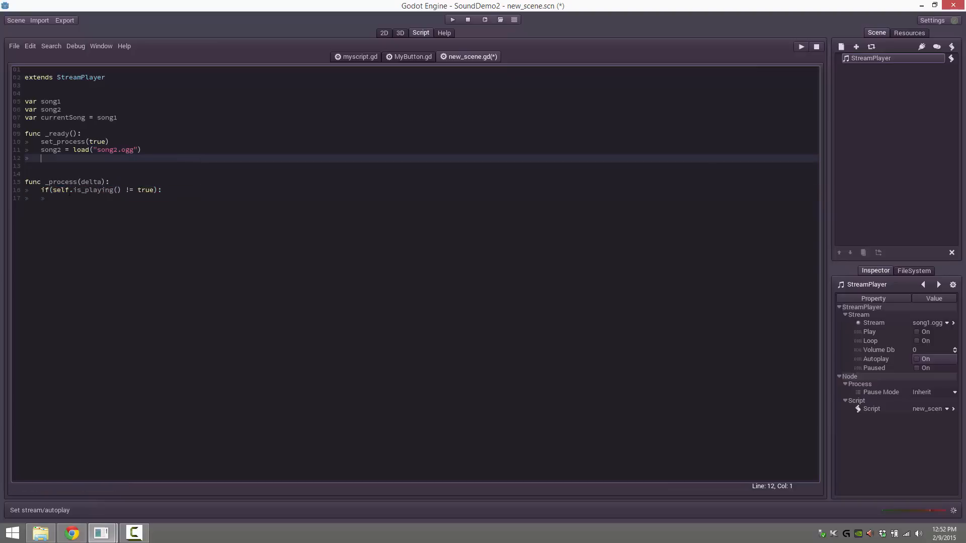
# Step: Inside the is_playing condition, add if(self.get_stream() == song1): with the body self.set_stream(song2)
pyautogui.click(68, 200)
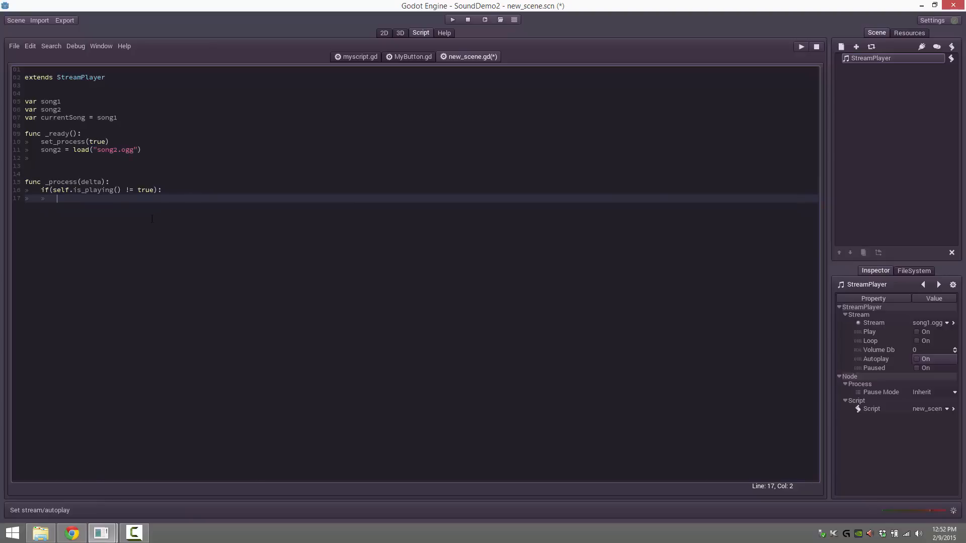
pyautogui.write('if(self.g')
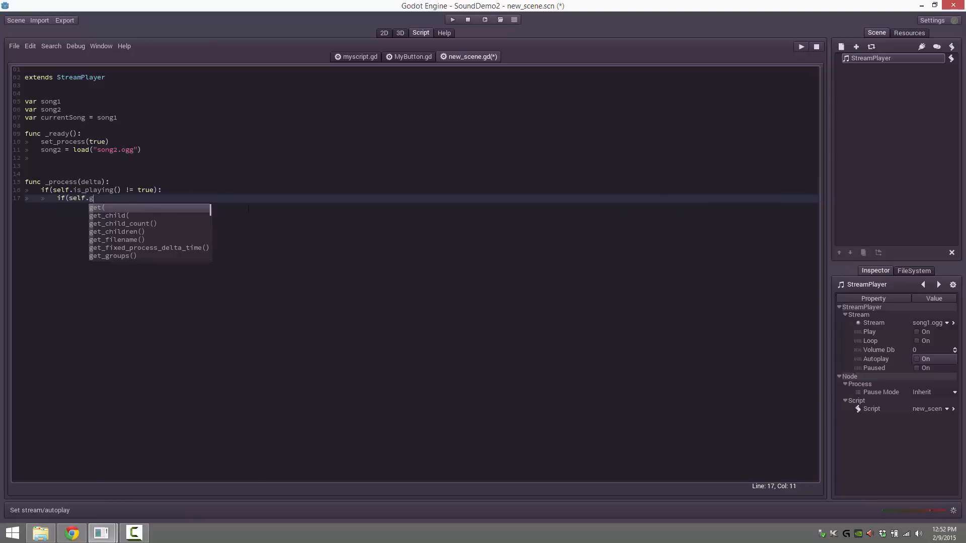
pyautogui.write('e')
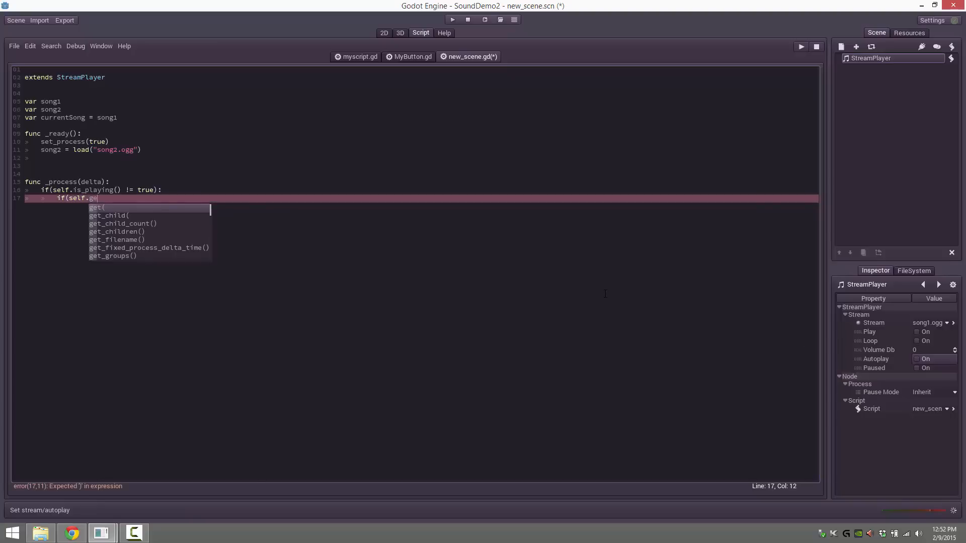
pyautogui.write('t_stre')
pyautogui.press('Return')
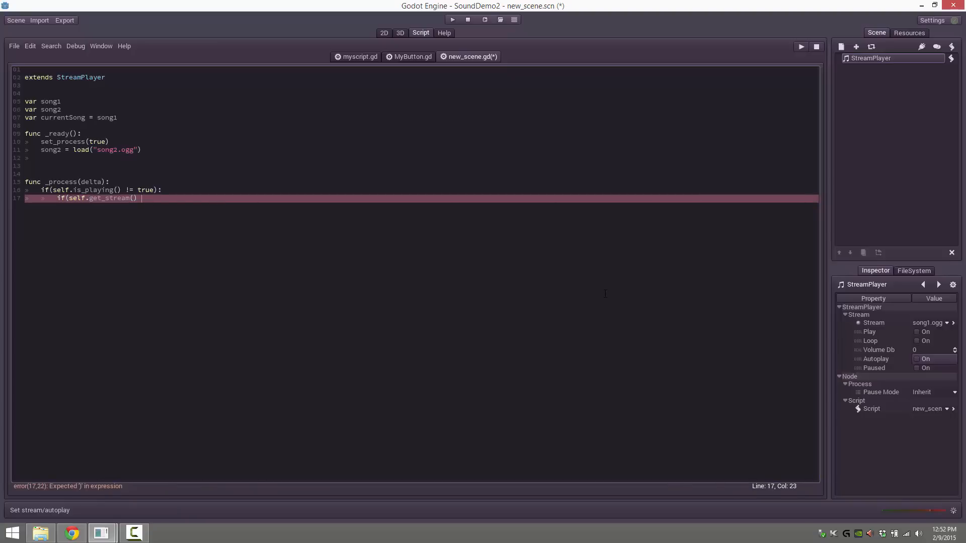
pyautogui.write('== song1):')
pyautogui.press('Return')
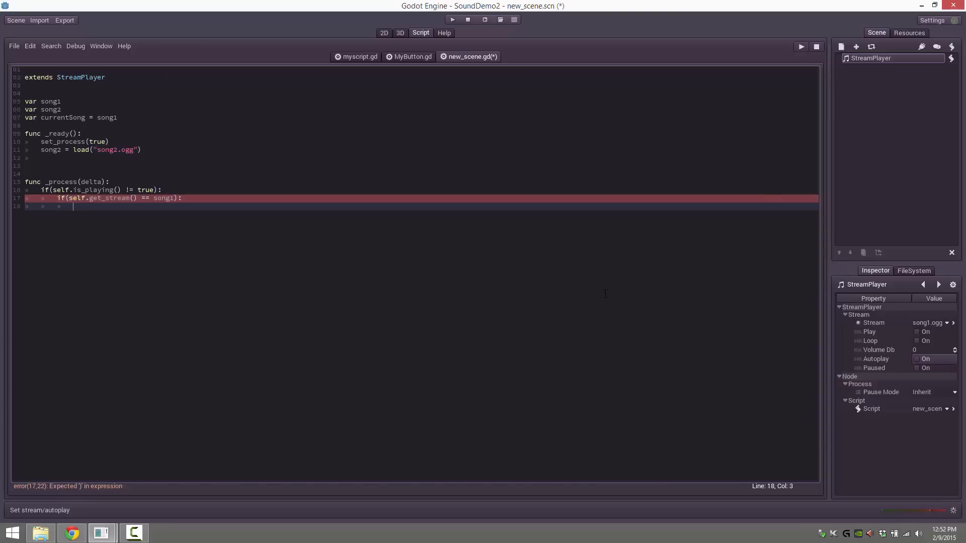
pyautogui.write('self.set_stream(song2)')
pyautogui.press('Return')
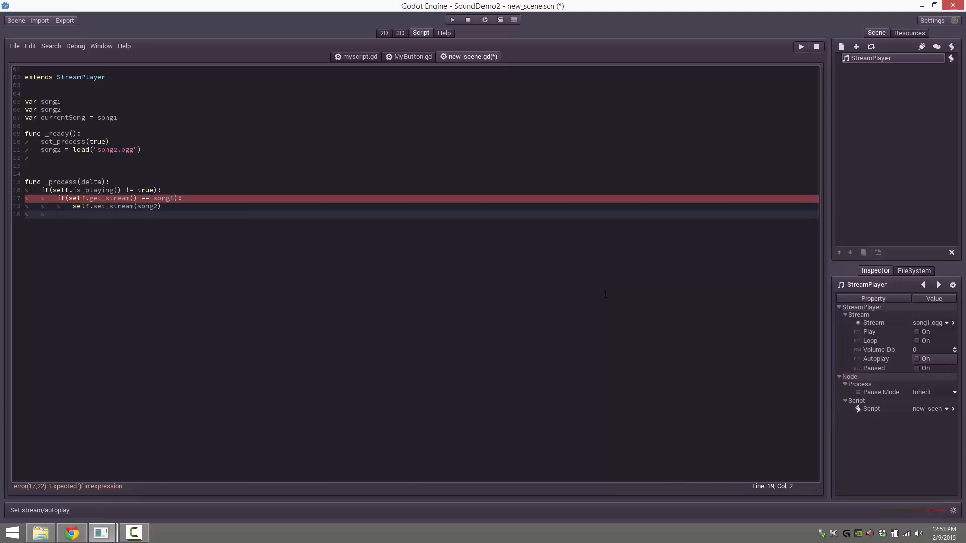
# Step: Add an else branch to the get_stream() comparison that calls self.set_stream(song1)
pyautogui.write('else')
pyautogui.press('Return')
pyautogui.press('Tab')
pyautogui.write('s')
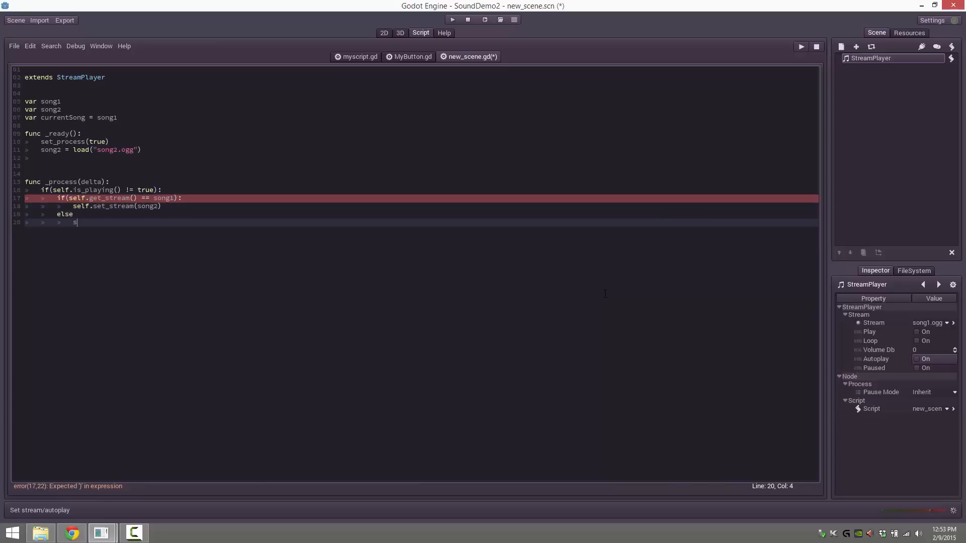
pyautogui.write('elf.set_stream(song)')
pyautogui.press('BackSpace')
pyautogui.write('1')
# Step: Add self.play() below the else branch, at the indentation level of the inner if
pyautogui.press('Return')
pyautogui.press('BackSpace')
pyautogui.write('self.')
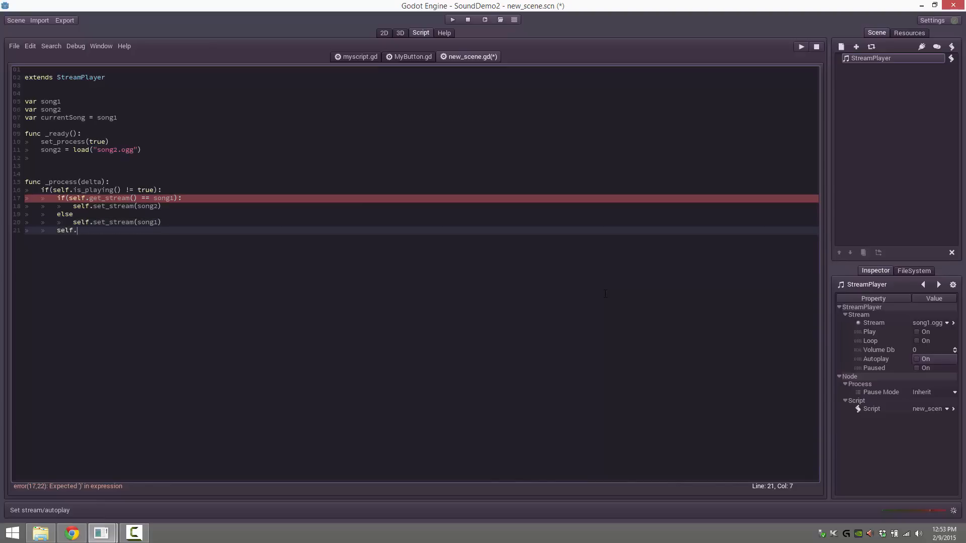
pyautogui.write('play()')
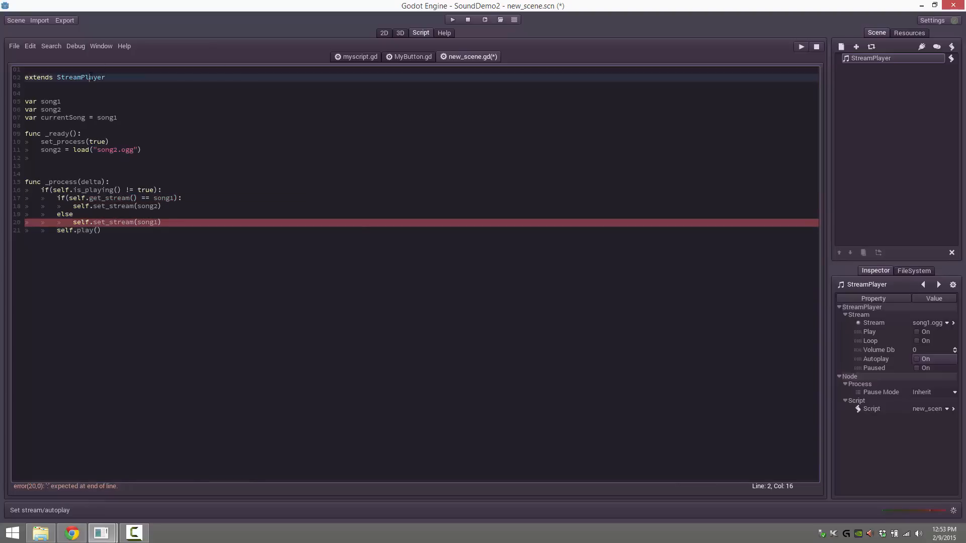
pyautogui.tripleClick(91, 77)
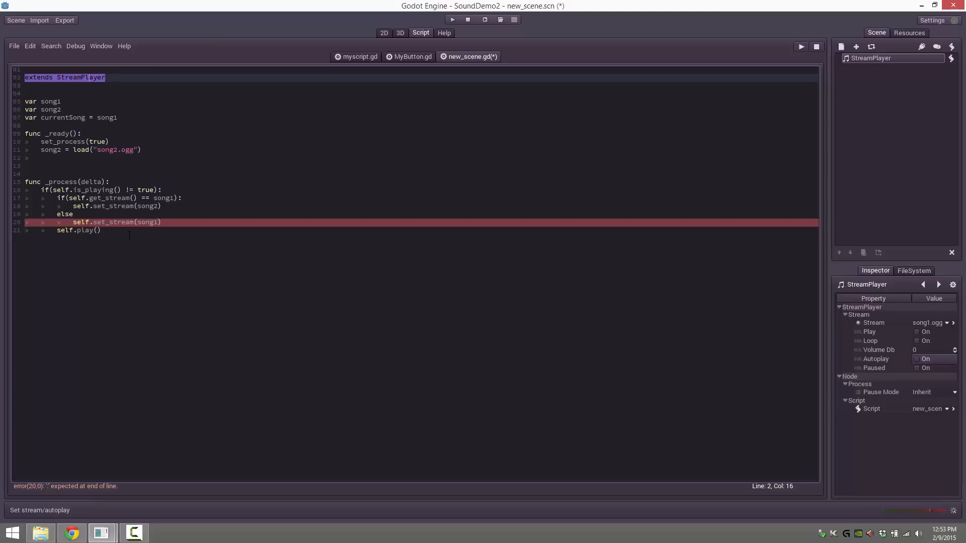
pyautogui.click(135, 274)
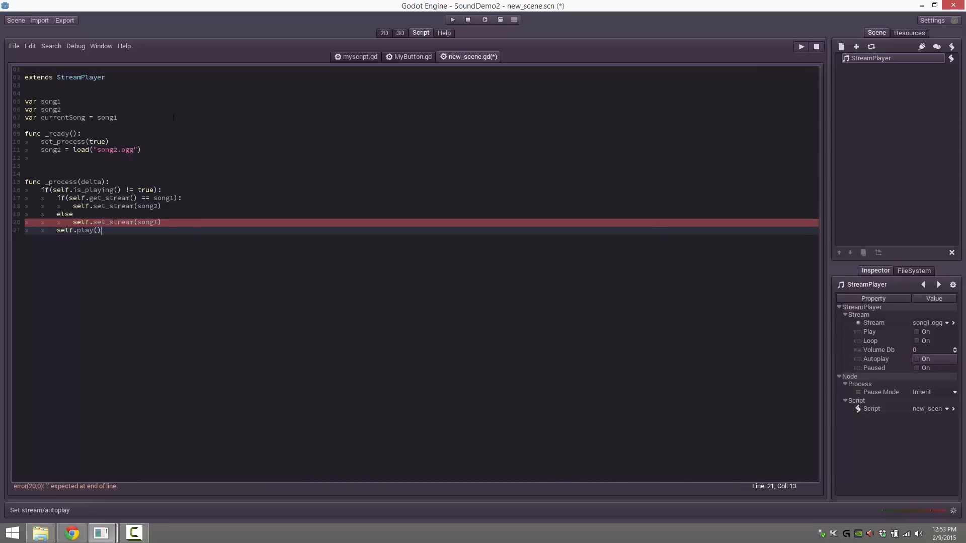
# Step: Run the project, add the missing colon after else in _process(), and stop the debug session
pyautogui.click(451, 20)
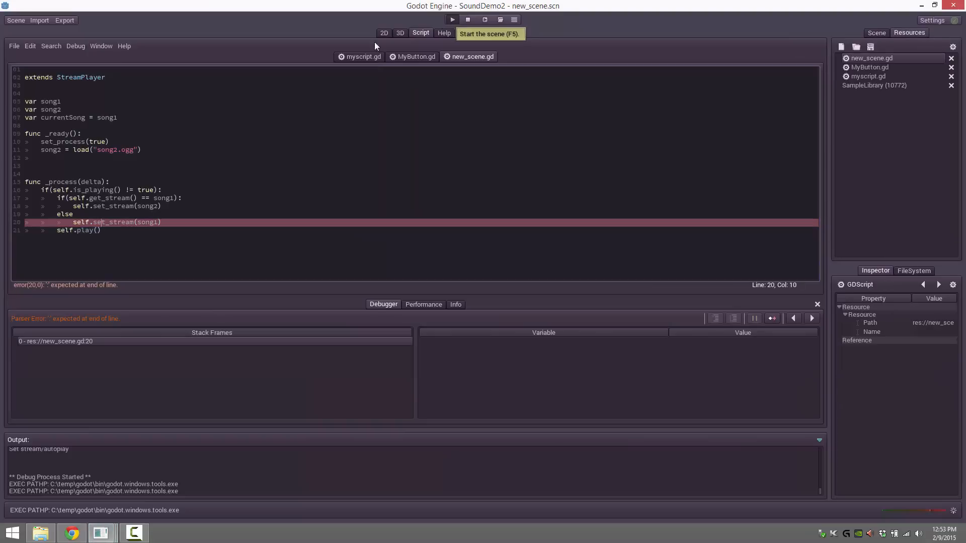
pyautogui.click(146, 223)
pyautogui.click(102, 216)
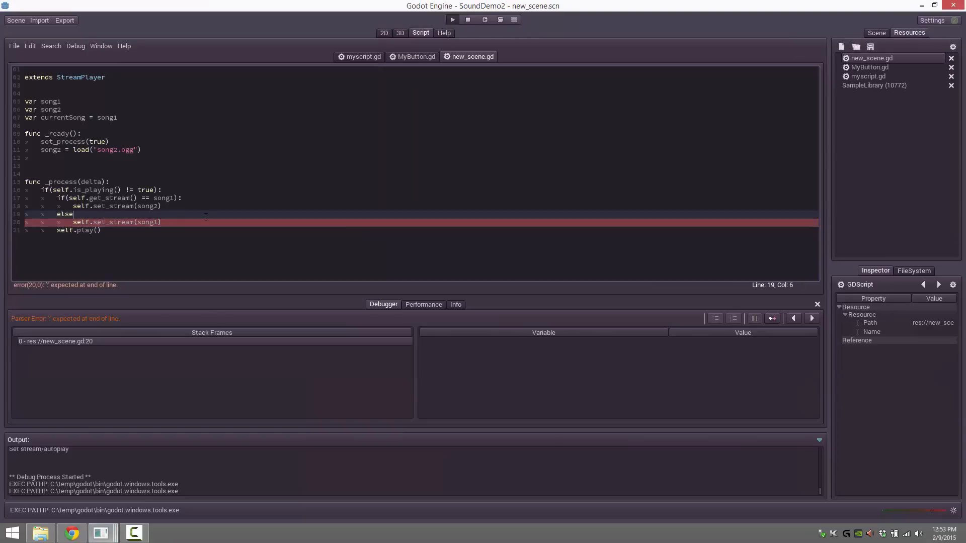
pyautogui.write(':')
pyautogui.click(468, 19)
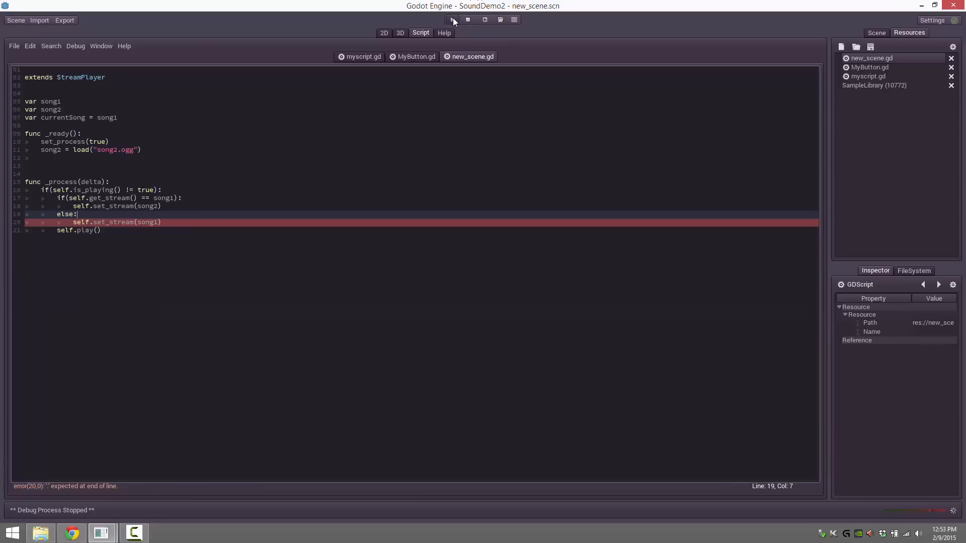
# Step: Run the project to test the song switching and close the game window
pyautogui.click(453, 19)
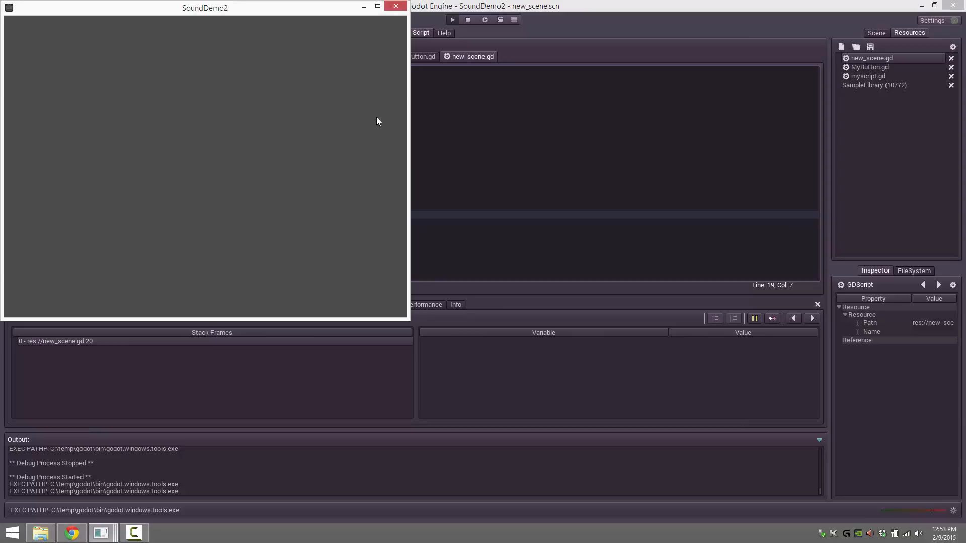
pyautogui.click(396, 6)
pyautogui.click(150, 173)
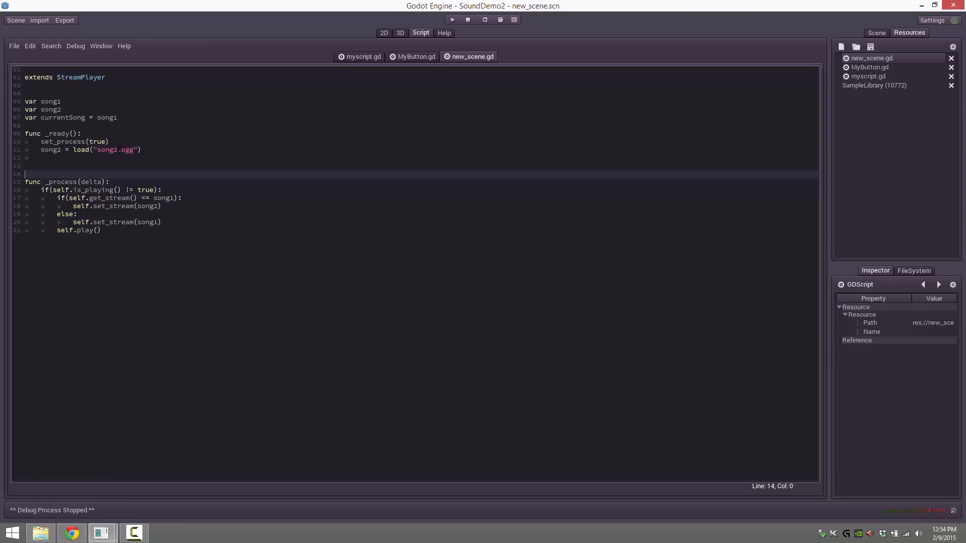
# Step: Check the StreamPlayer node's Stream property and open song1.ogg from the project files
pyautogui.click(117, 150)
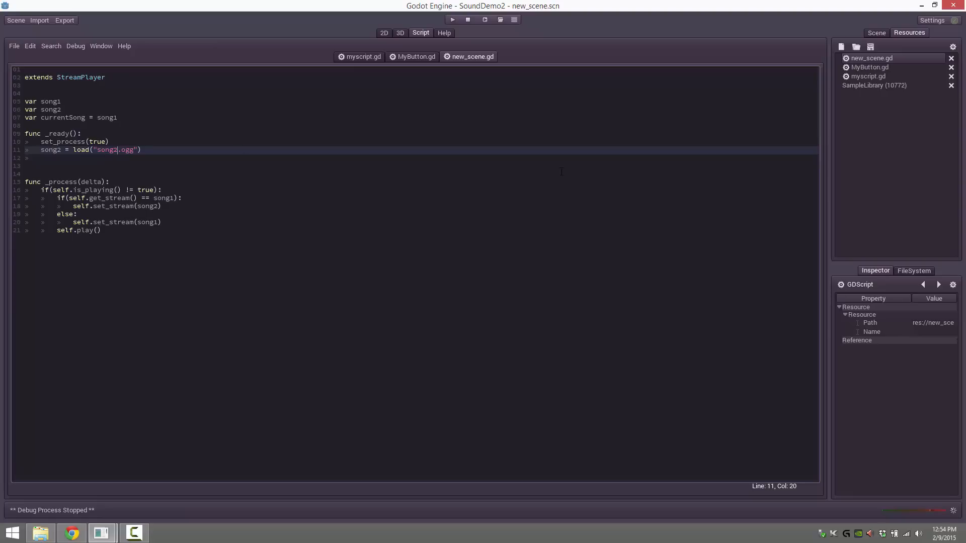
pyautogui.click(874, 33)
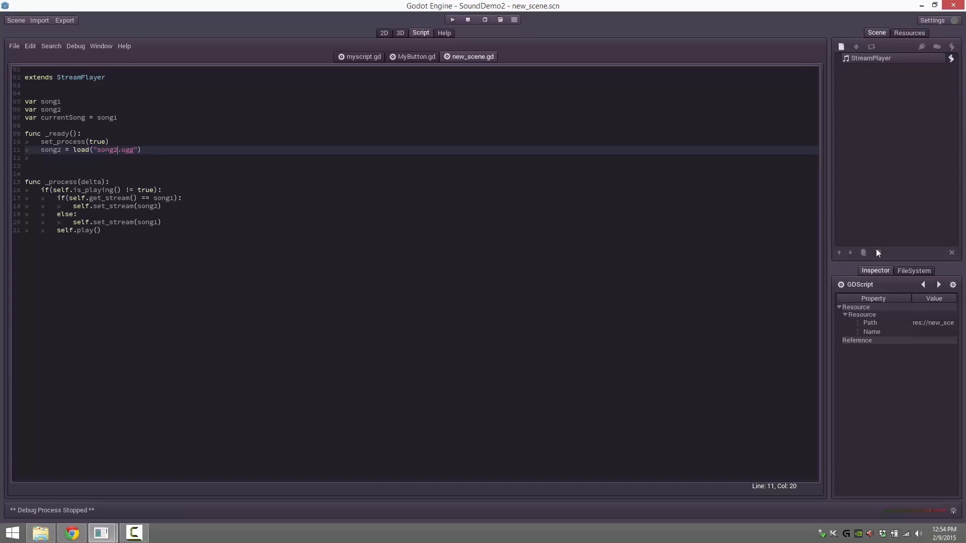
pyautogui.click(869, 60)
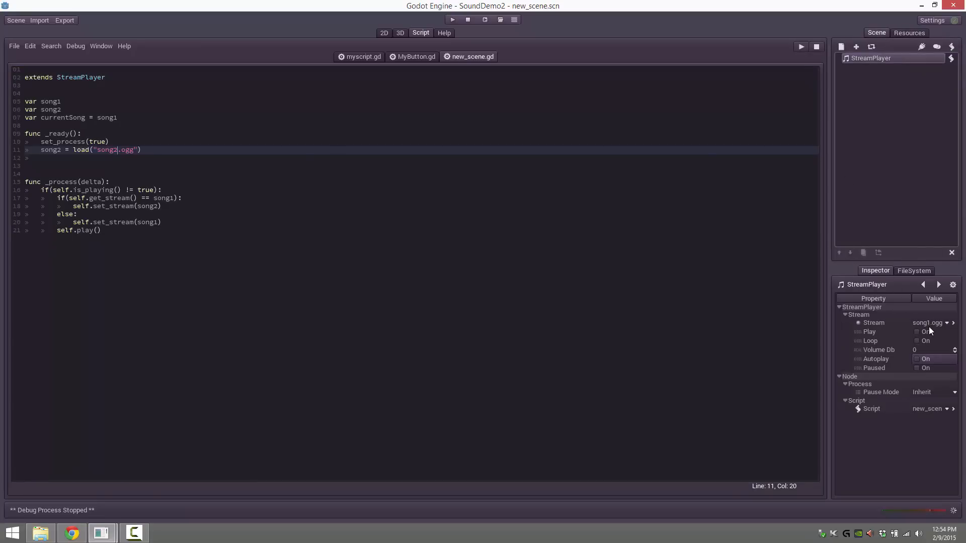
pyautogui.click(916, 271)
pyautogui.click(878, 380)
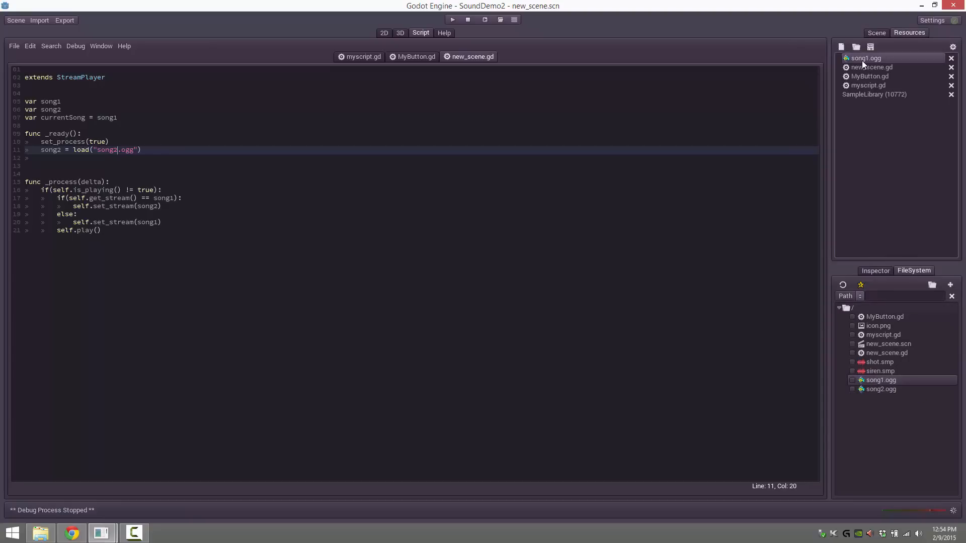
# Step: Switch to File Explorer and play song1.ogg and song2.ogg from the SoundDemo2 folder to compare them
pyautogui.click(41, 533)
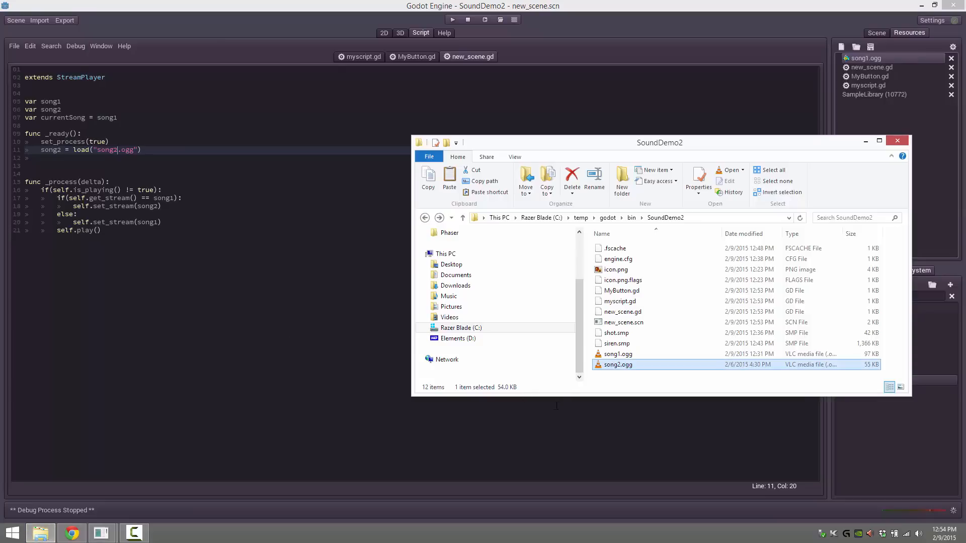
pyautogui.click(622, 358)
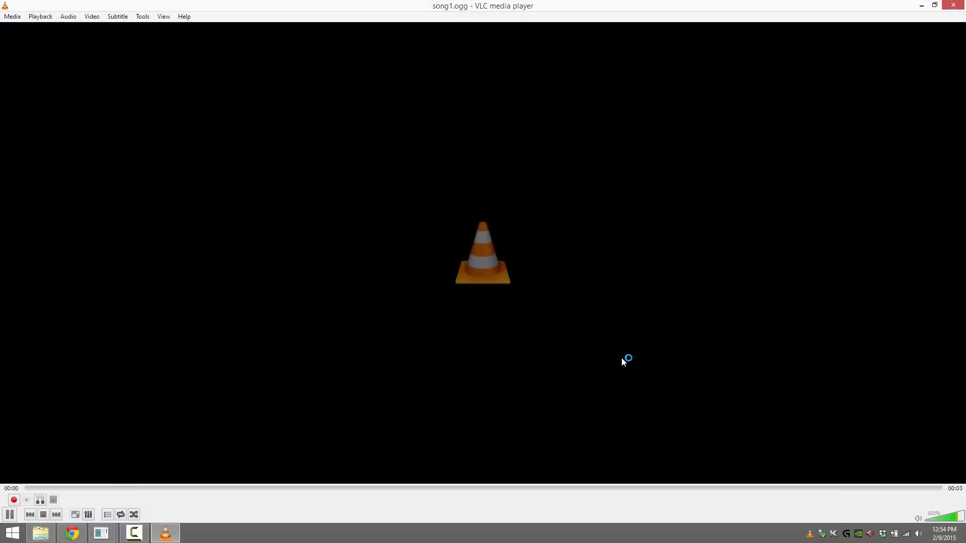
pyautogui.click(954, 6)
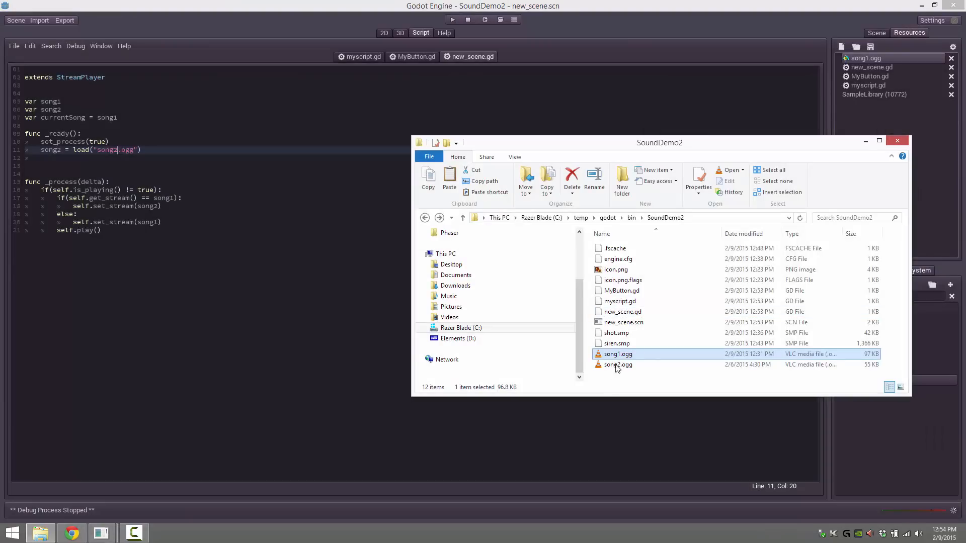
pyautogui.doubleClick(618, 364)
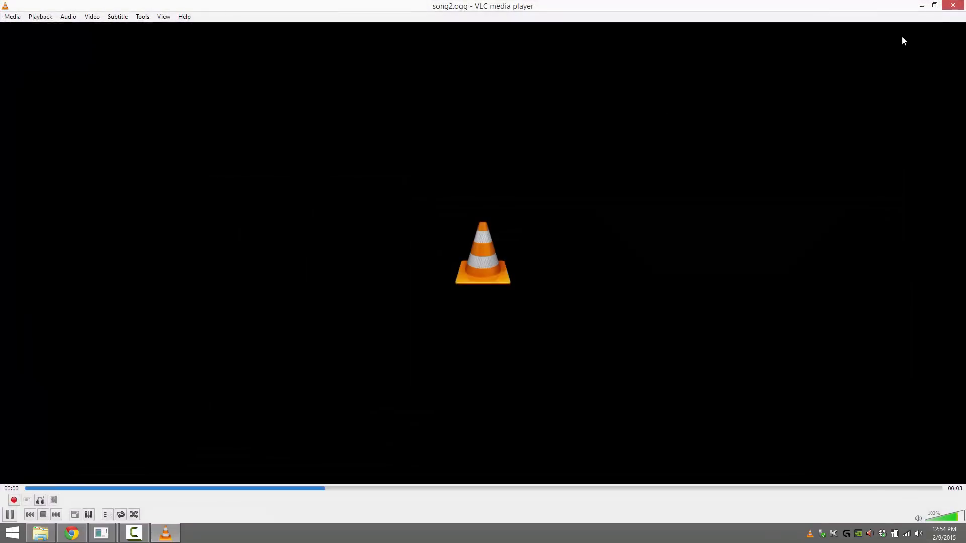
pyautogui.click(953, 5)
pyautogui.click(897, 142)
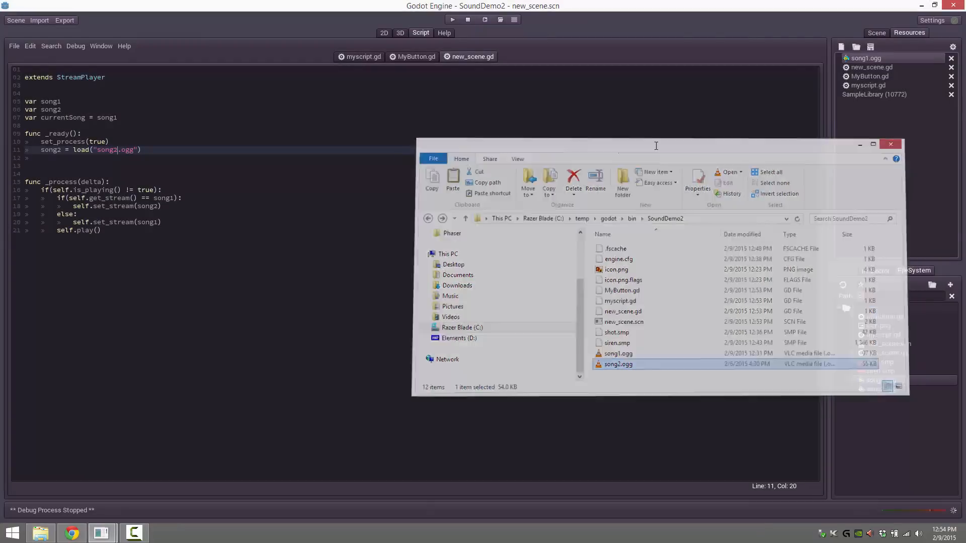
# Step: Add self.play() to _ready() on a new line after the song2 load call
pyautogui.click(175, 151)
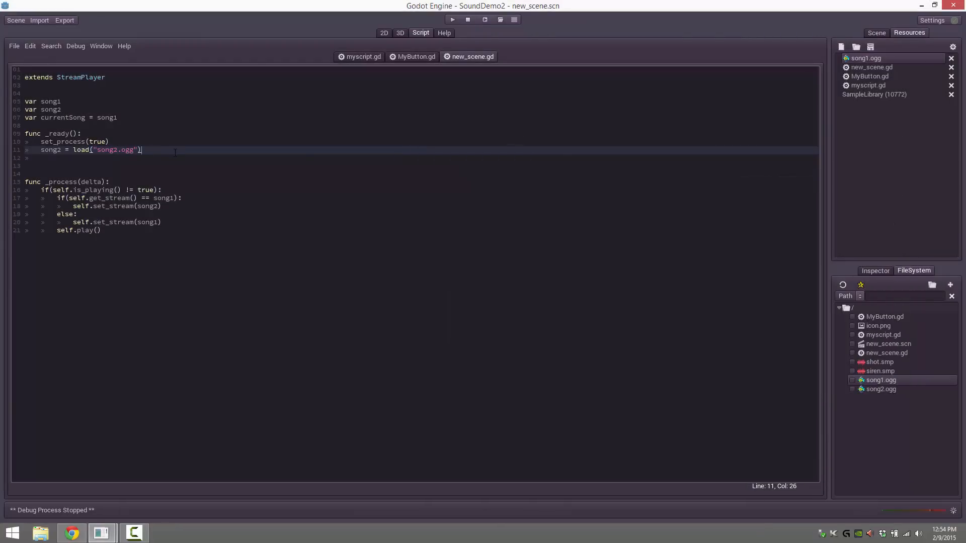
pyautogui.press('Return')
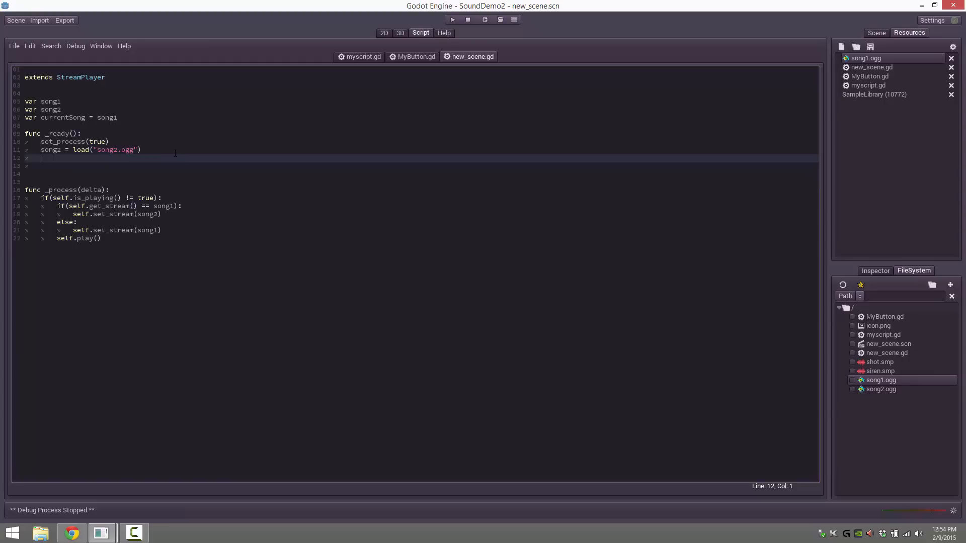
pyautogui.write('self.play()')
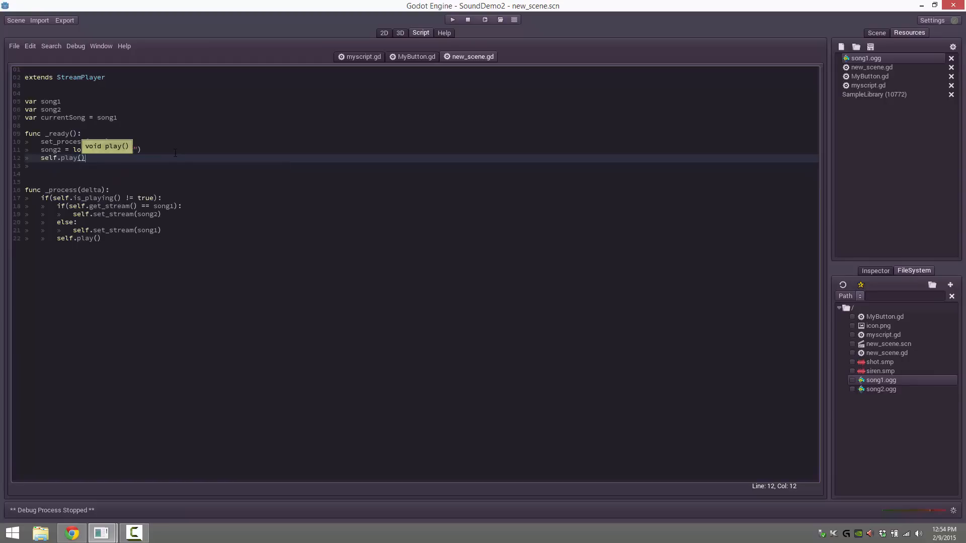
# Step: Test-run the project, close the game window, and review the get_stream() == song1 comparison in _process()
pyautogui.click(450, 20)
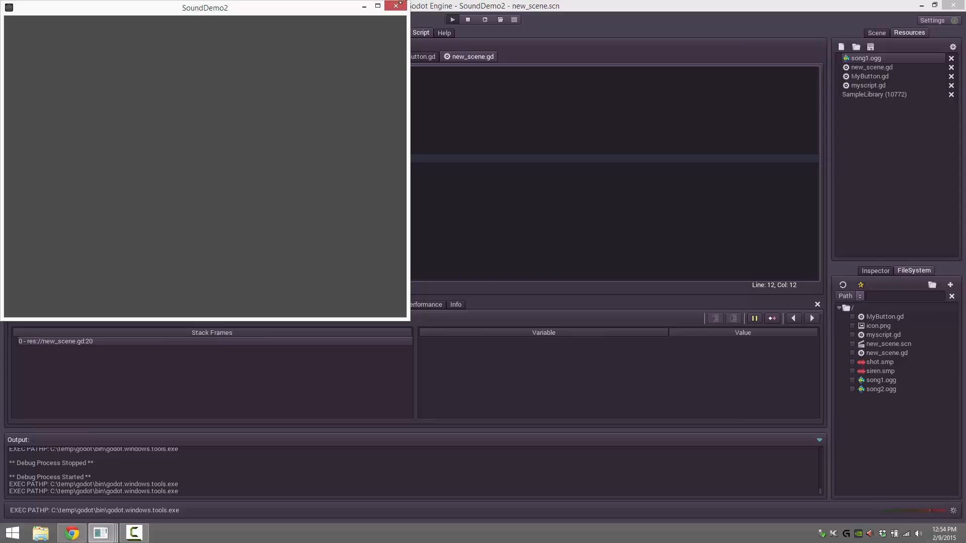
pyautogui.click(396, 6)
pyautogui.click(127, 225)
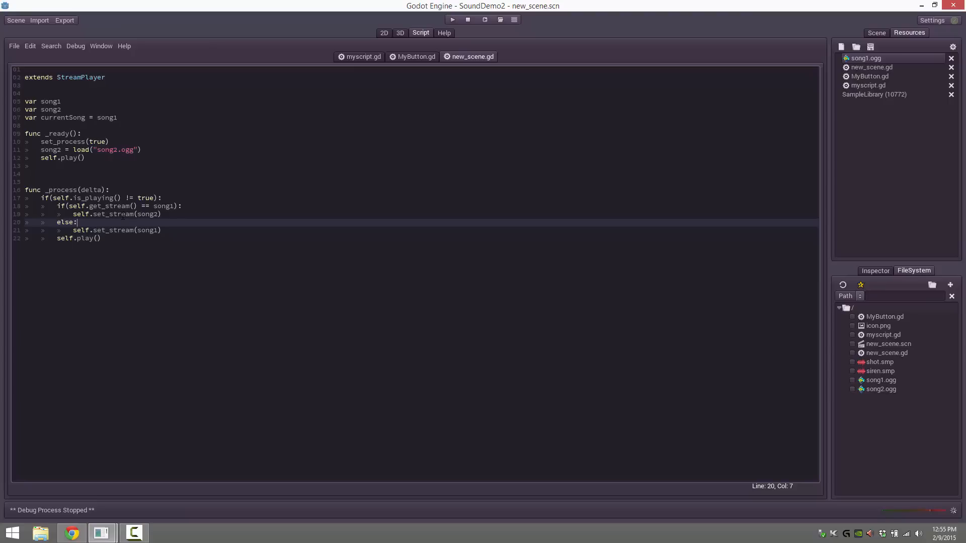
pyautogui.tripleClick(134, 206)
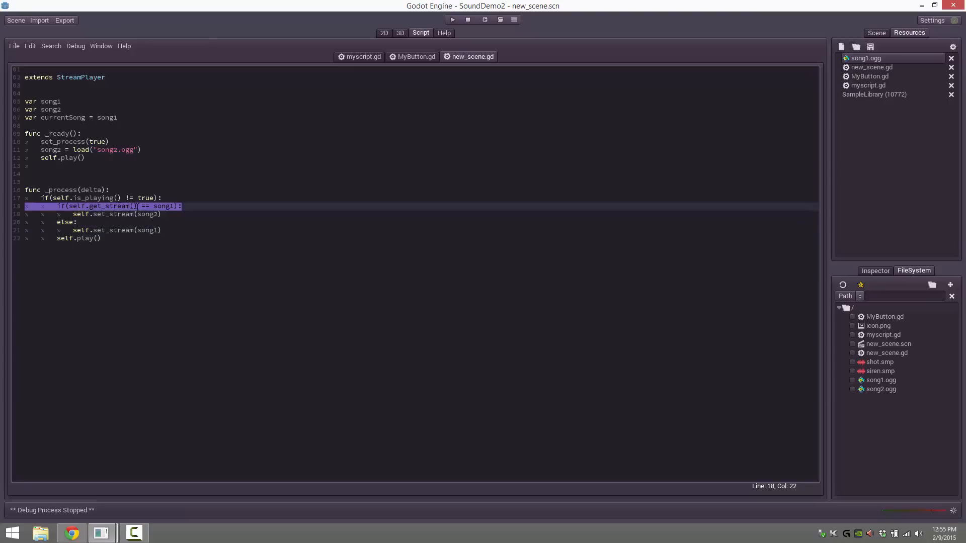
pyautogui.click(134, 206)
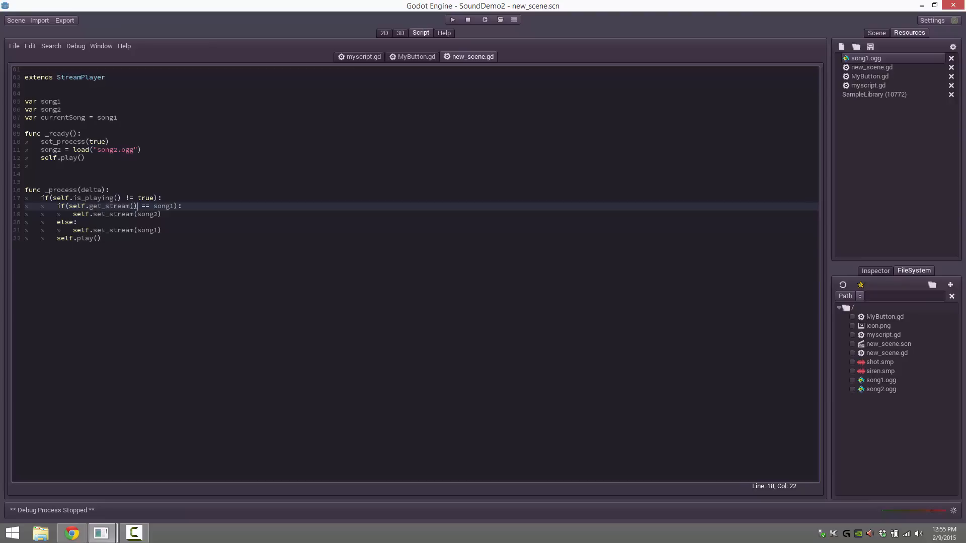
# Step: Add song1 = self.get_stream() to _ready() between the song2 load and self.play(), and run the project
pyautogui.click(186, 150)
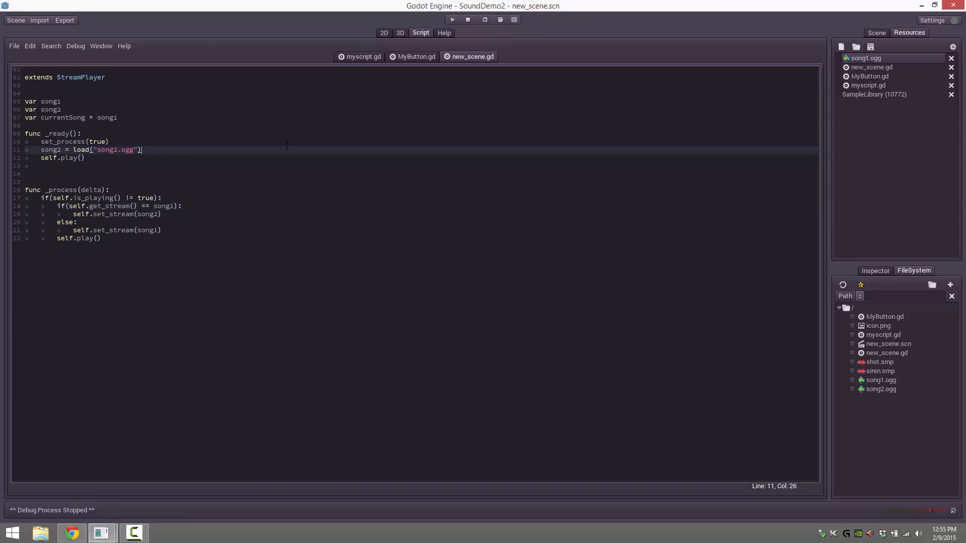
pyautogui.press('Return')
pyautogui.write('so')
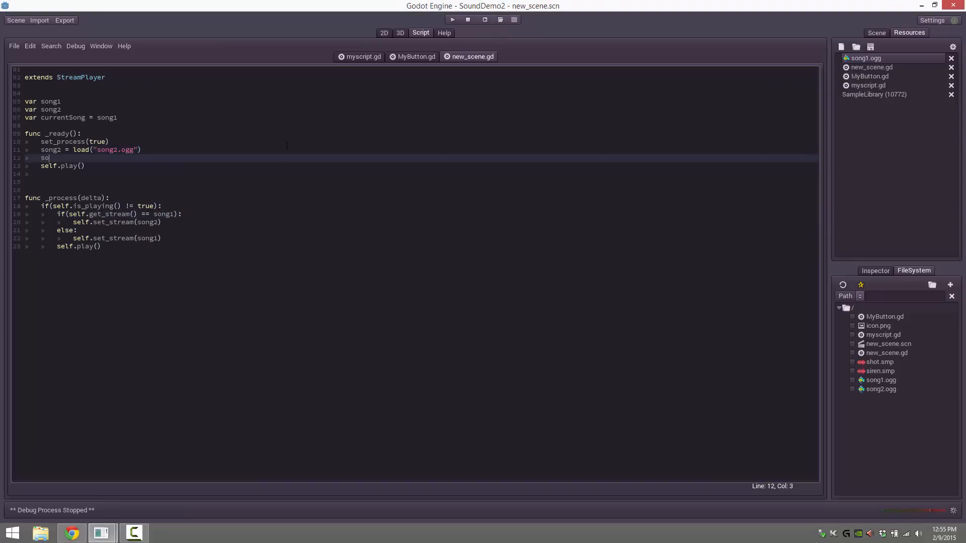
pyautogui.write('ng1 = self.get_strea')
pyautogui.press('Return')
pyautogui.click(451, 20)
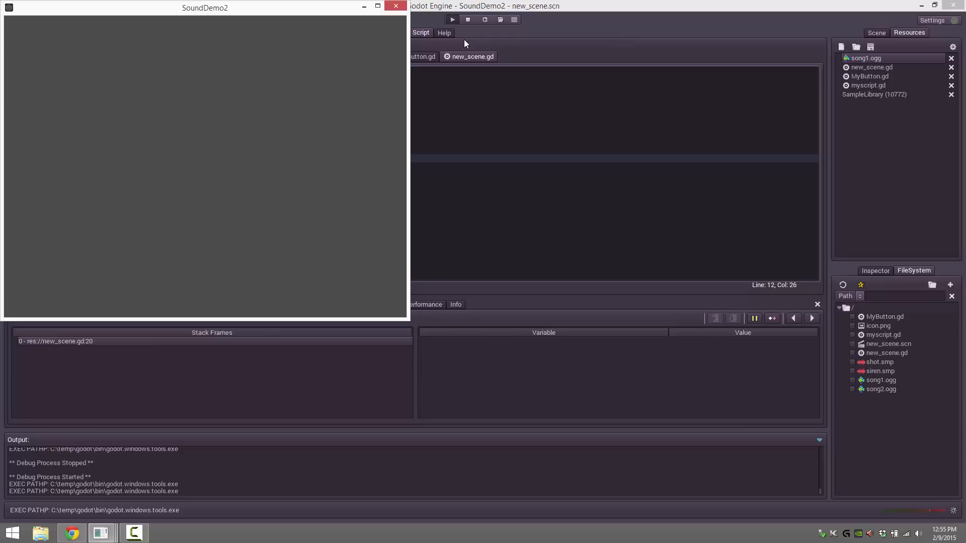
# Step: Close the running game, dismiss the exit alert, and review the set_process, song2 load and song1 assignment lines in _ready()
pyautogui.click(396, 6)
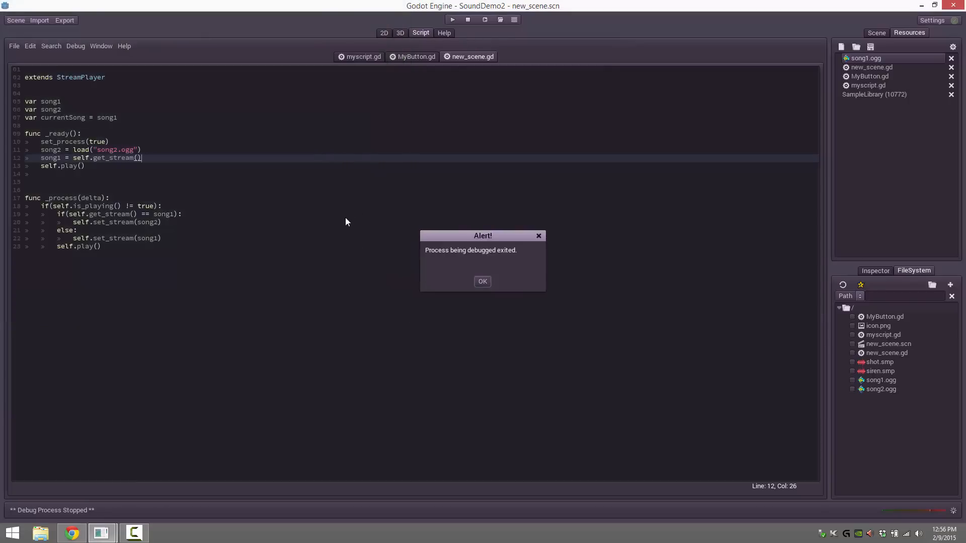
pyautogui.click(482, 281)
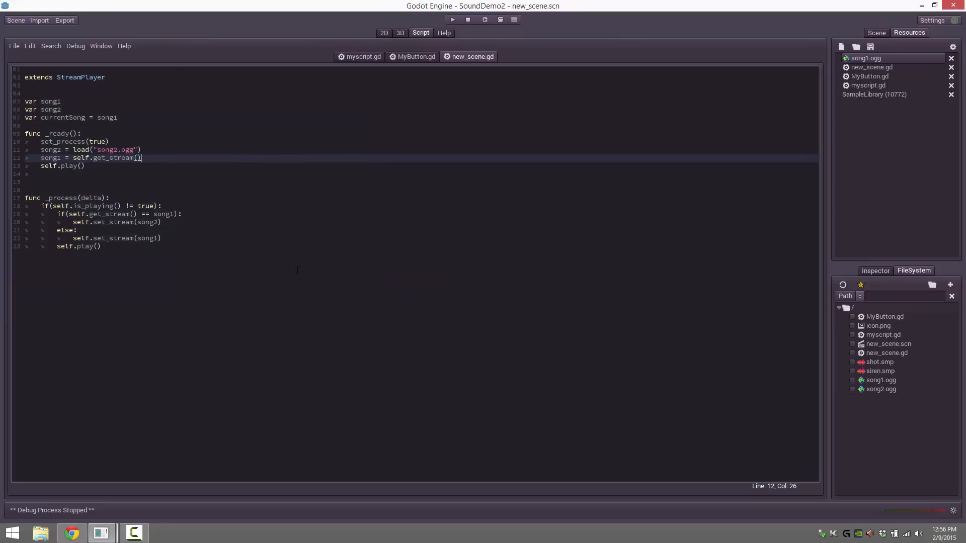
pyautogui.doubleClick(57, 142)
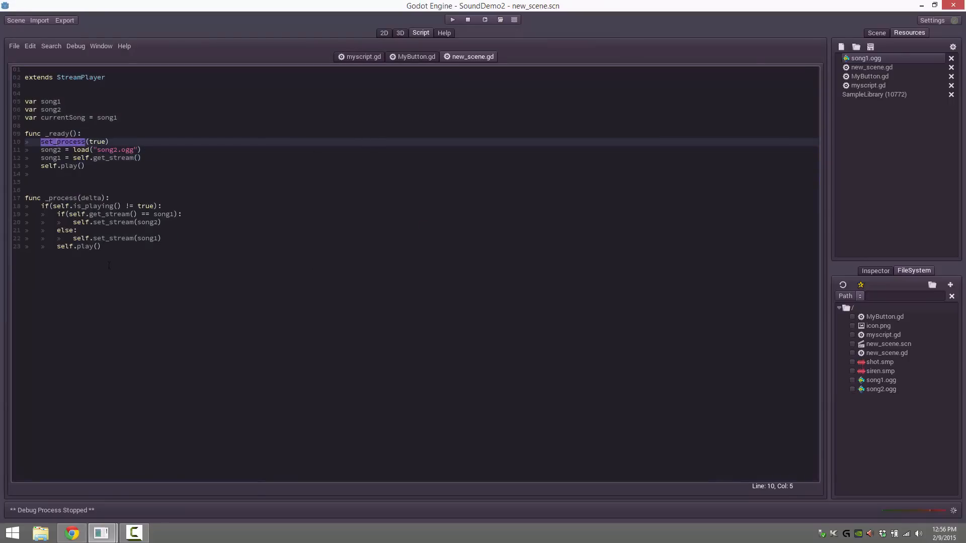
pyautogui.click(62, 150)
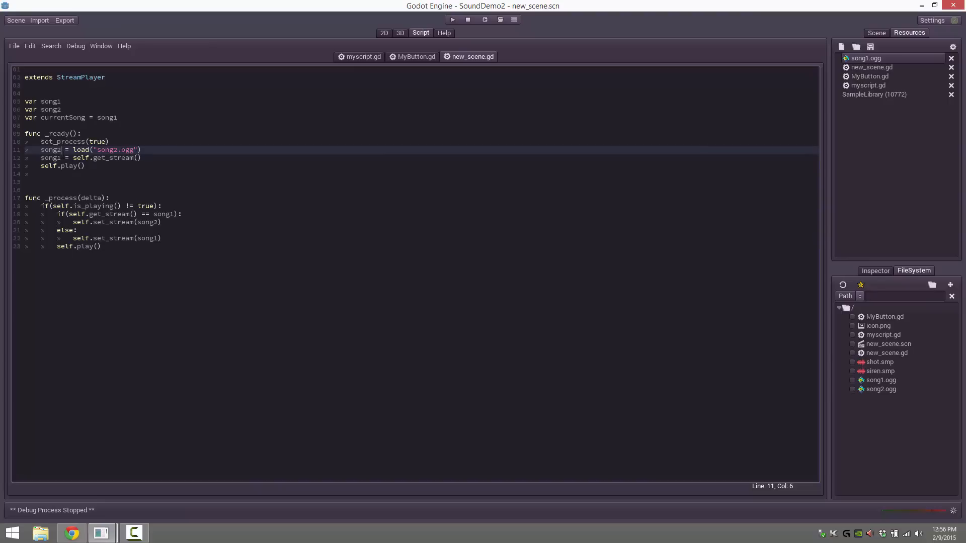
pyautogui.doubleClick(80, 150)
pyautogui.doubleClick(53, 158)
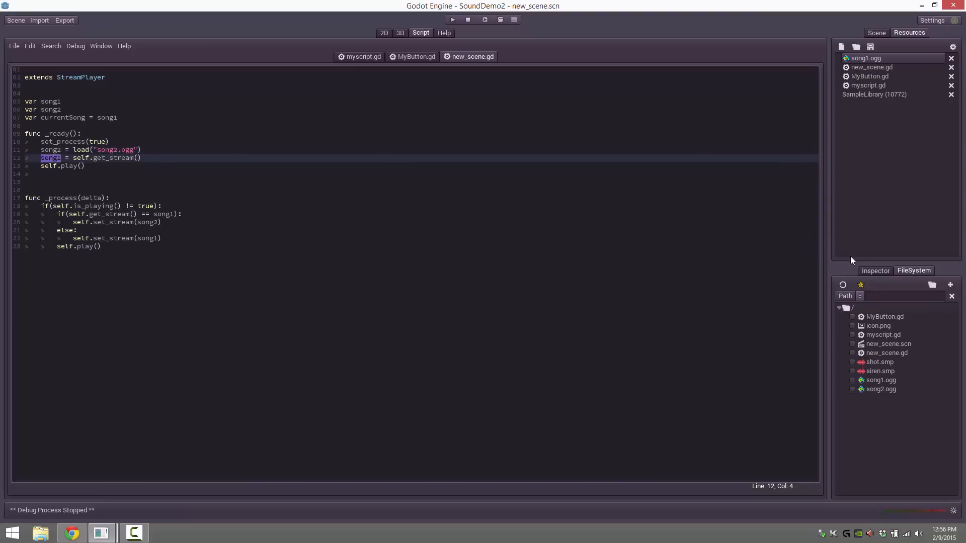
# Step: Select the StreamPlayer node in the scene tree and inspect its properties to check the assigned stream against the self.play() call in _ready()
pyautogui.click(875, 34)
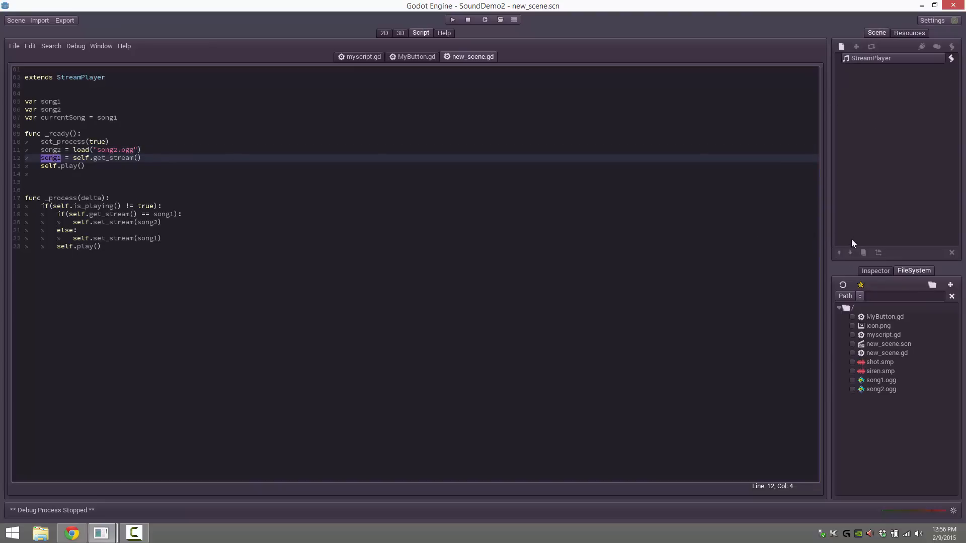
pyautogui.click(872, 273)
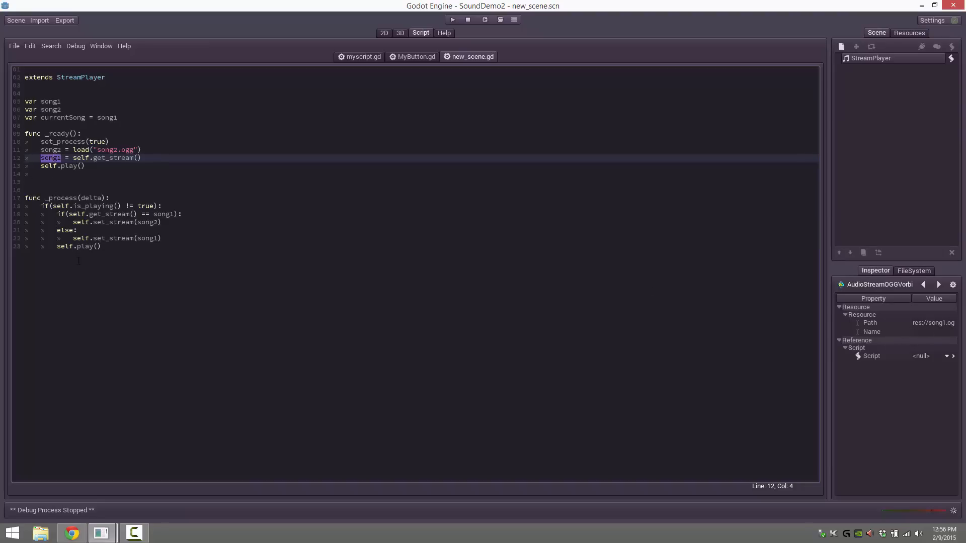
pyautogui.doubleClick(69, 166)
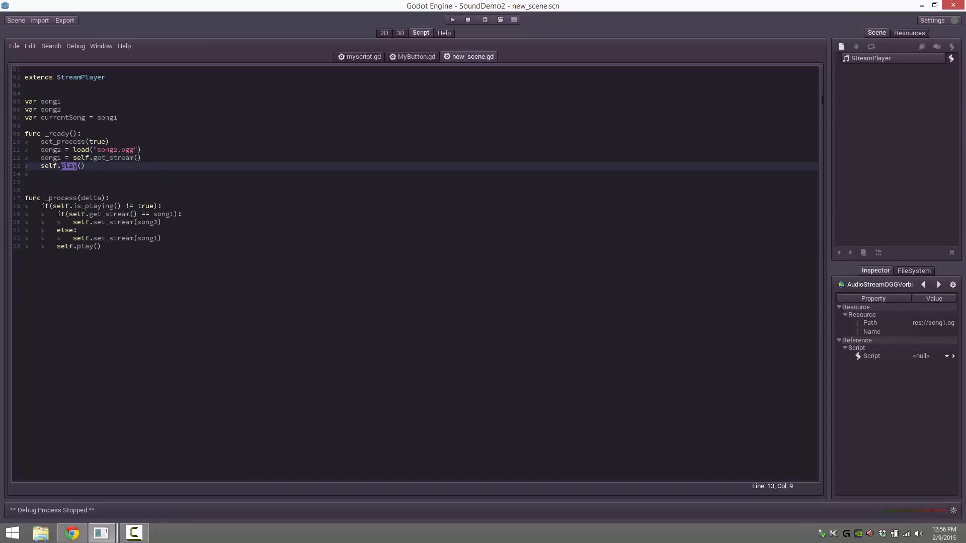
pyautogui.click(861, 60)
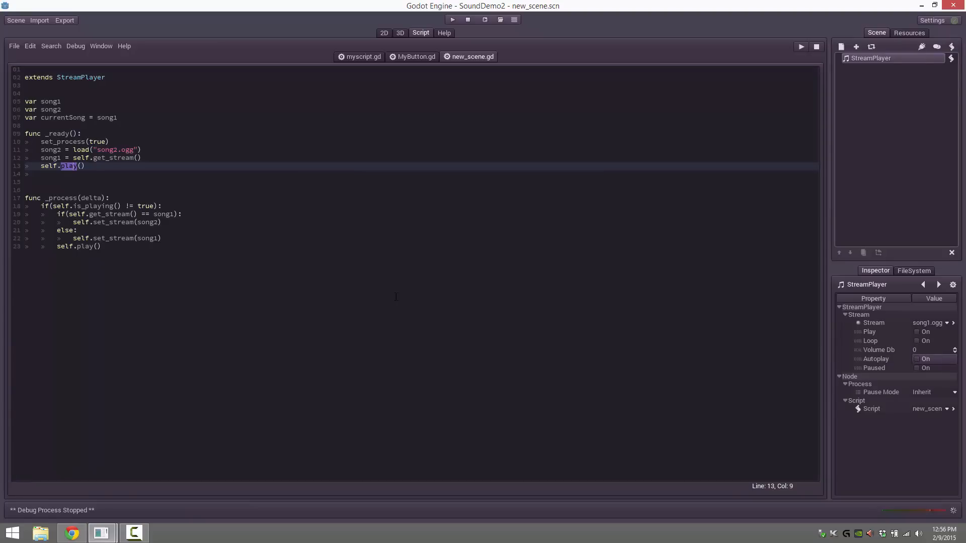
# Step: Review the _process() logic: the is_playing() check, the get_stream() == song1 comparison, the set_stream() branches and the final self.play() call
pyautogui.click(115, 215)
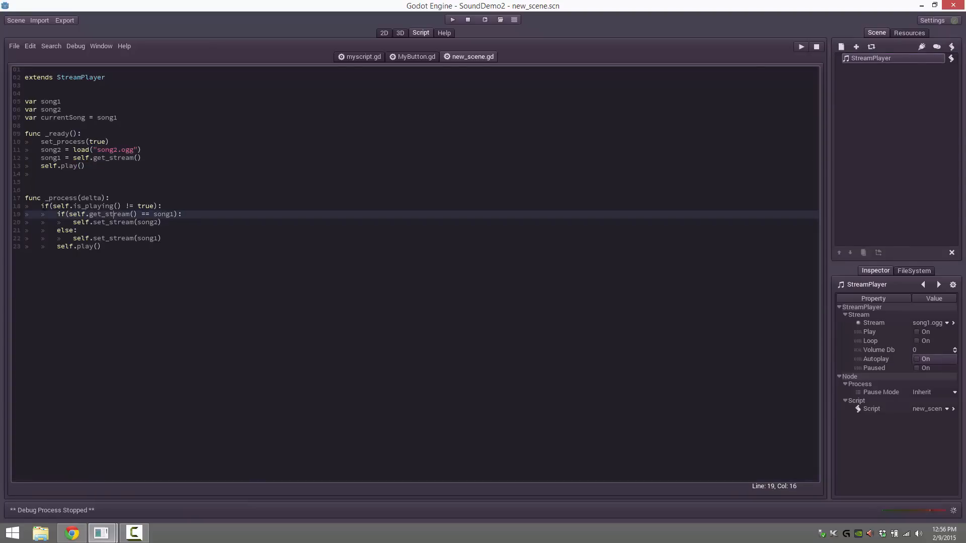
pyautogui.moveTo(42, 206); pyautogui.dragTo(184, 209)
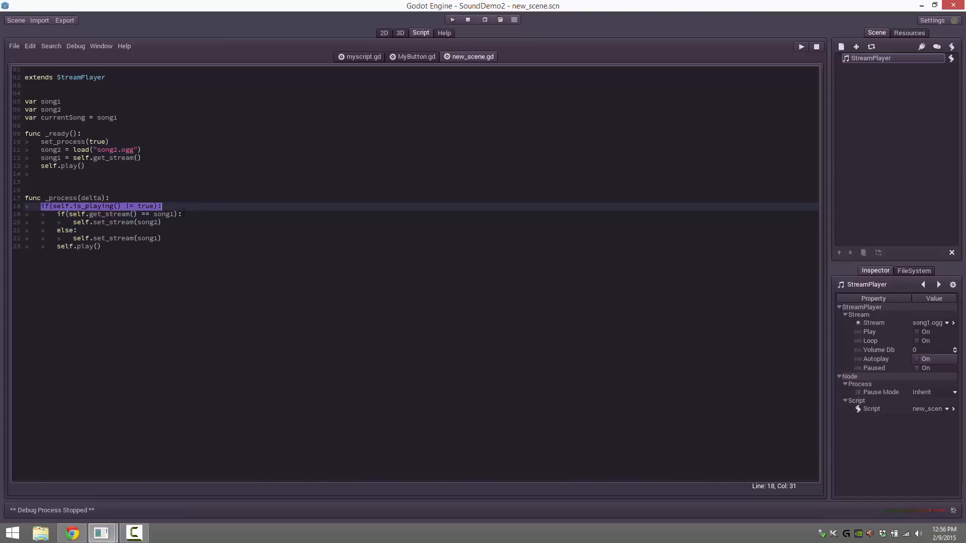
pyautogui.click(146, 206)
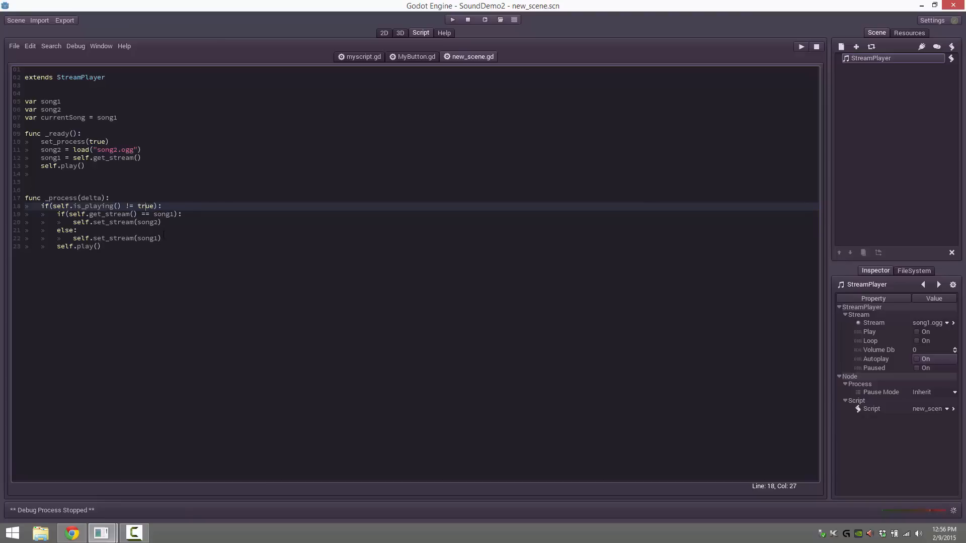
pyautogui.doubleClick(162, 215)
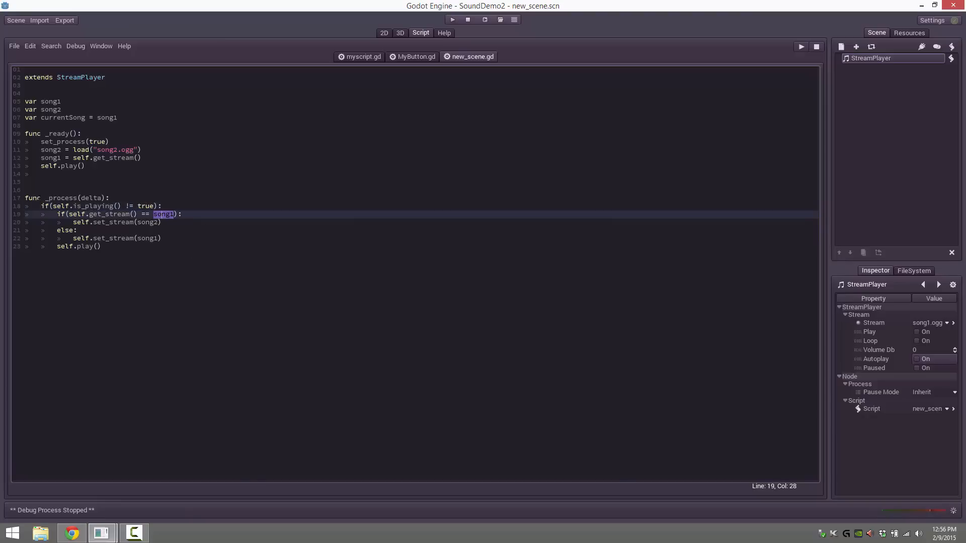
pyautogui.click(166, 238)
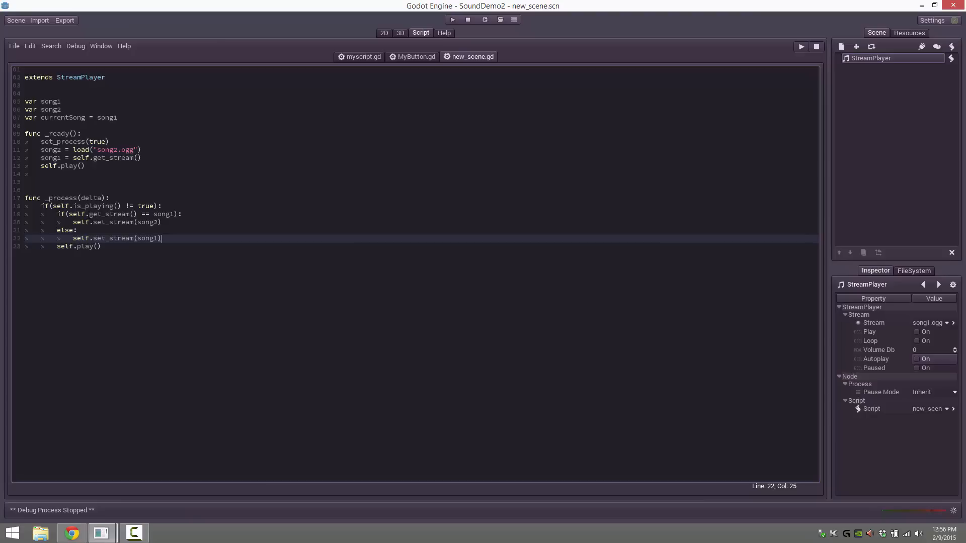
pyautogui.doubleClick(67, 248)
pyautogui.doubleClick(96, 246)
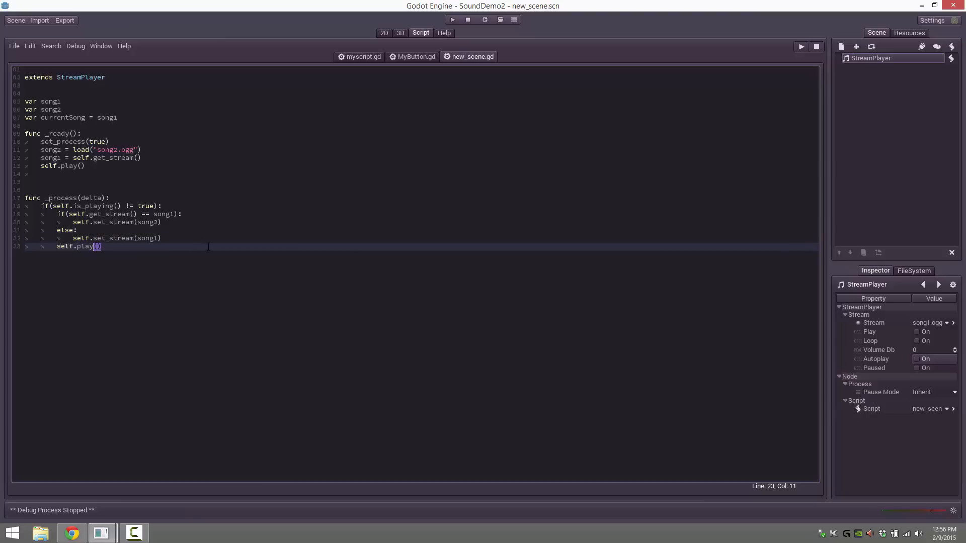
pyautogui.press('End')
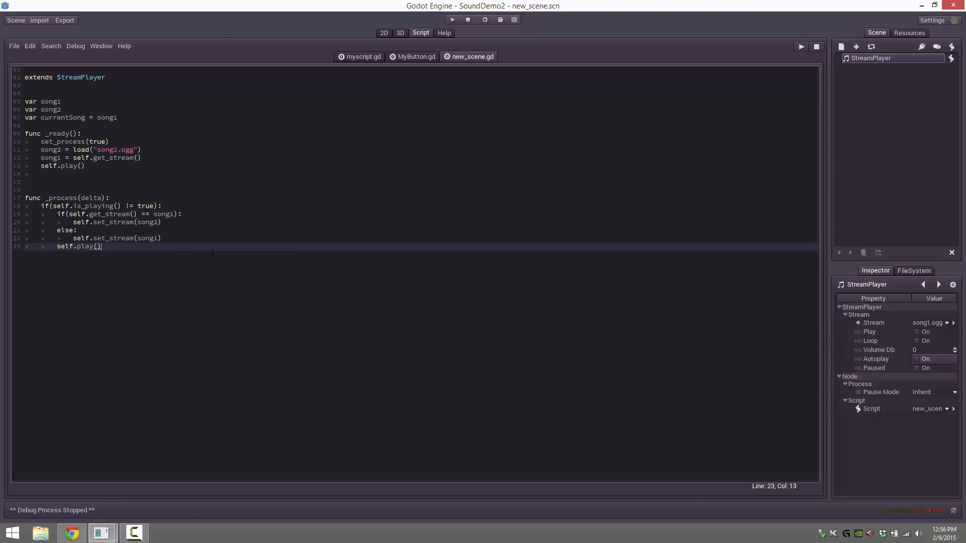